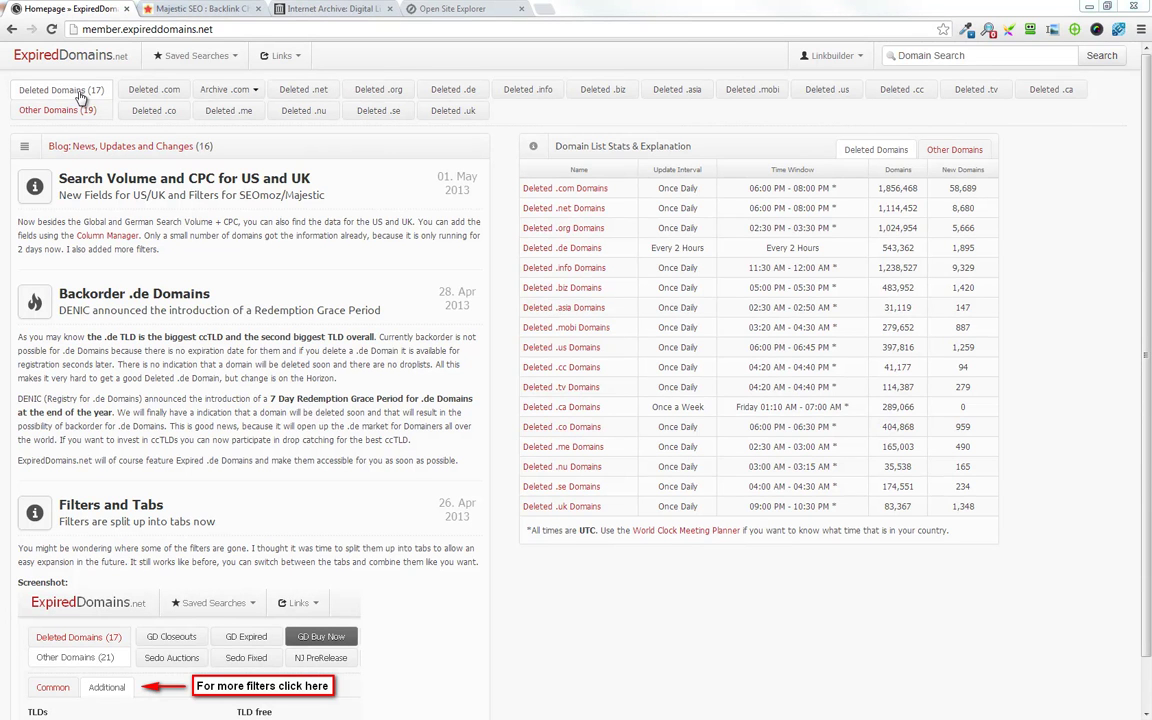
Load the Deleted .com list: about 1,856,468 domains over 74,259 pages, no filters
{"action": "left_click", "coordinate": [158, 96]}
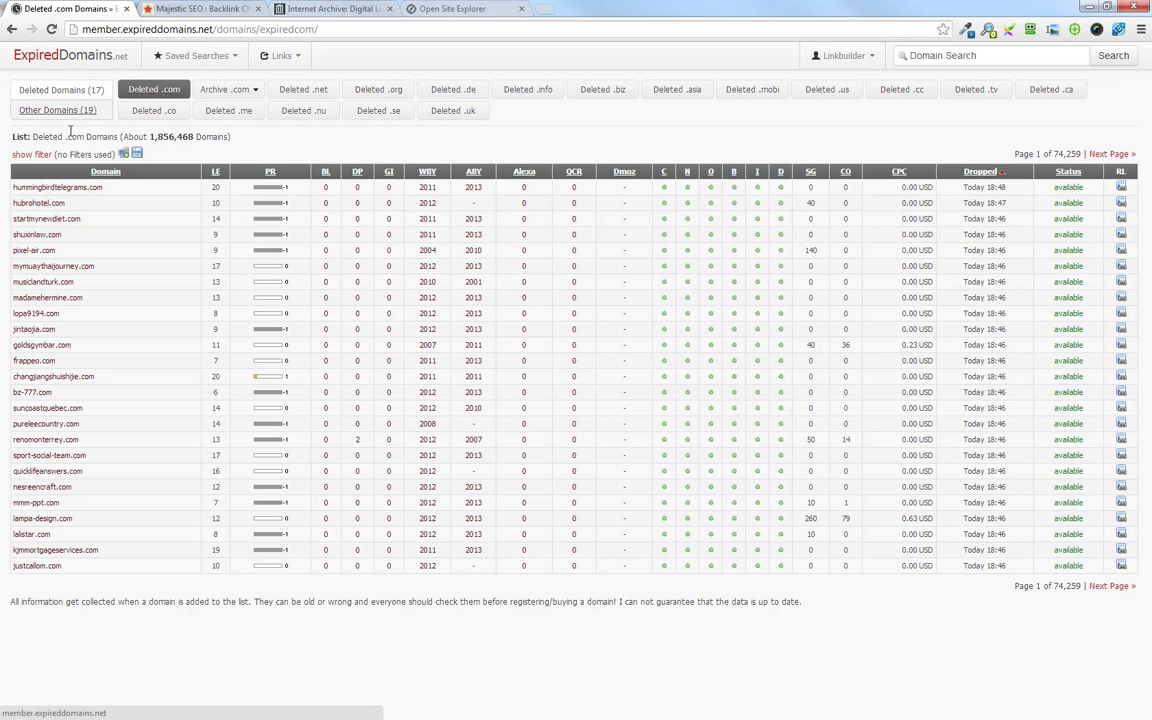
Show the filter panel and enter 'gourmet' as the word domains must contain
{"action": "left_click", "coordinate": [33, 155]}
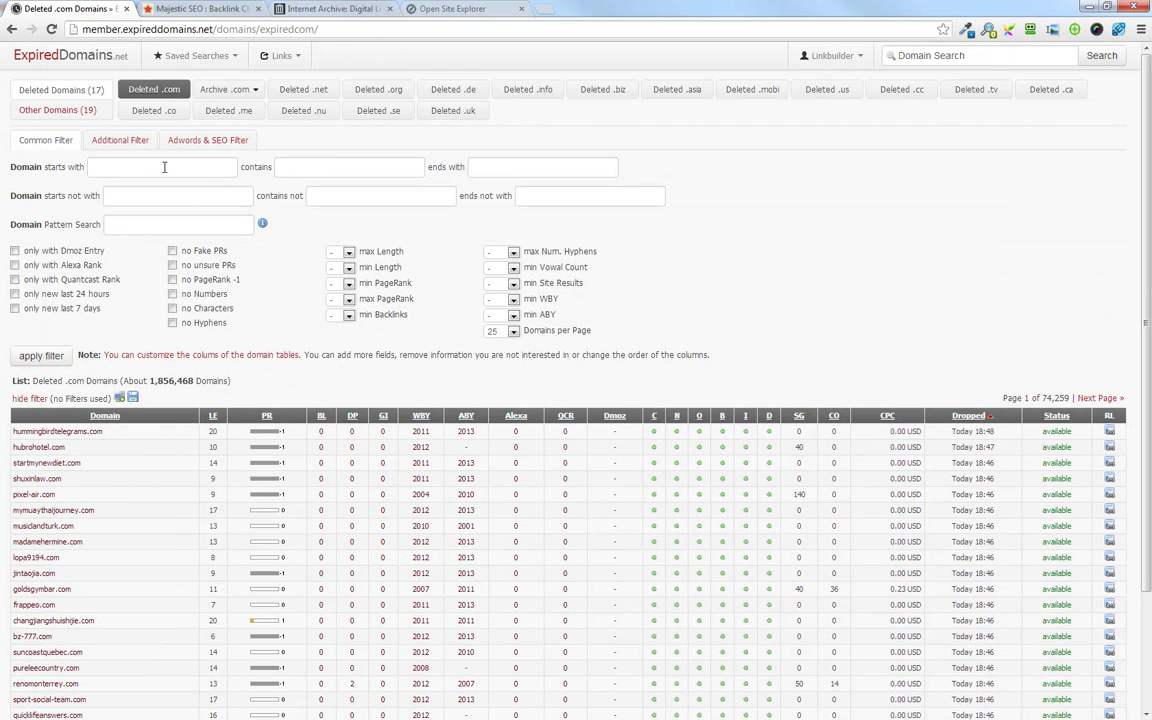
{"action": "left_click", "coordinate": [297, 171]}
{"action": "type", "text": "gour"}
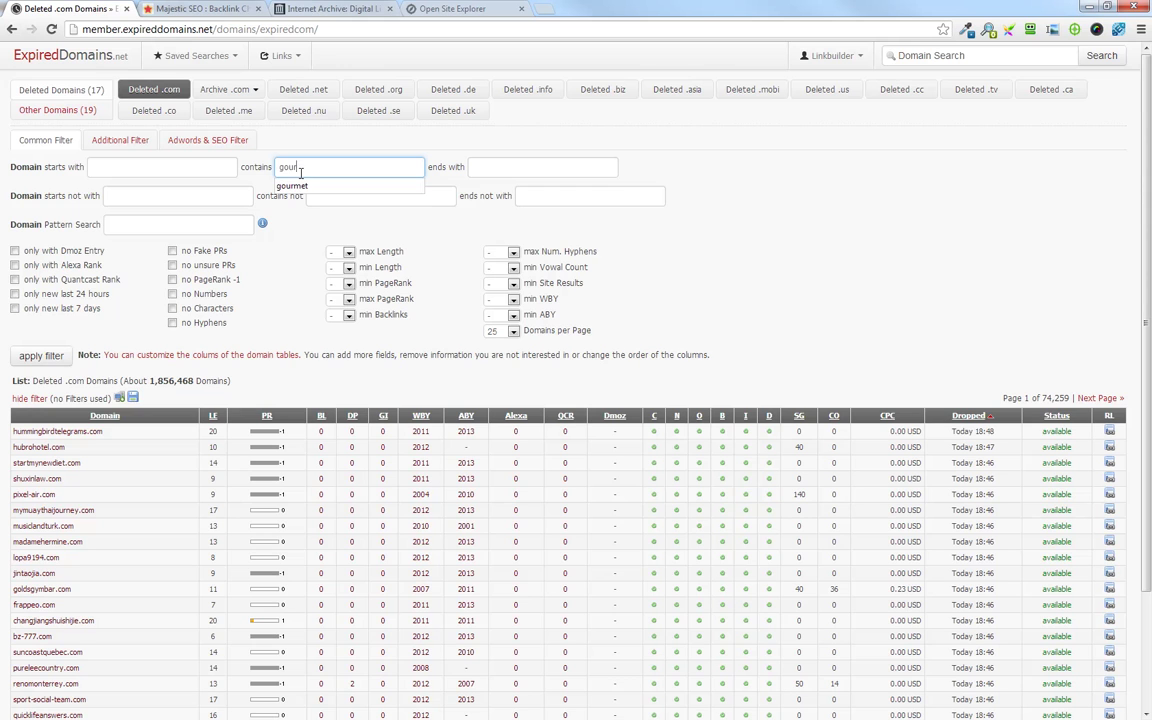
{"action": "type", "text": "met"}
{"action": "key", "text": "Tab"}
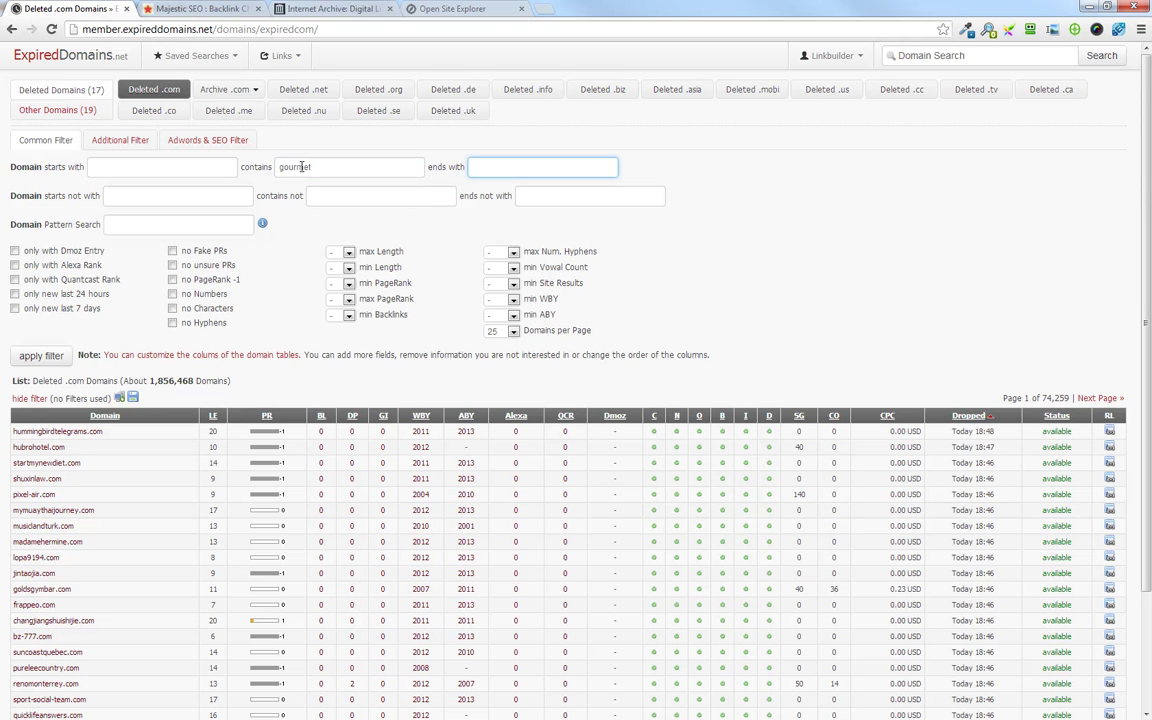
{"action": "double_click", "coordinate": [285, 168]}
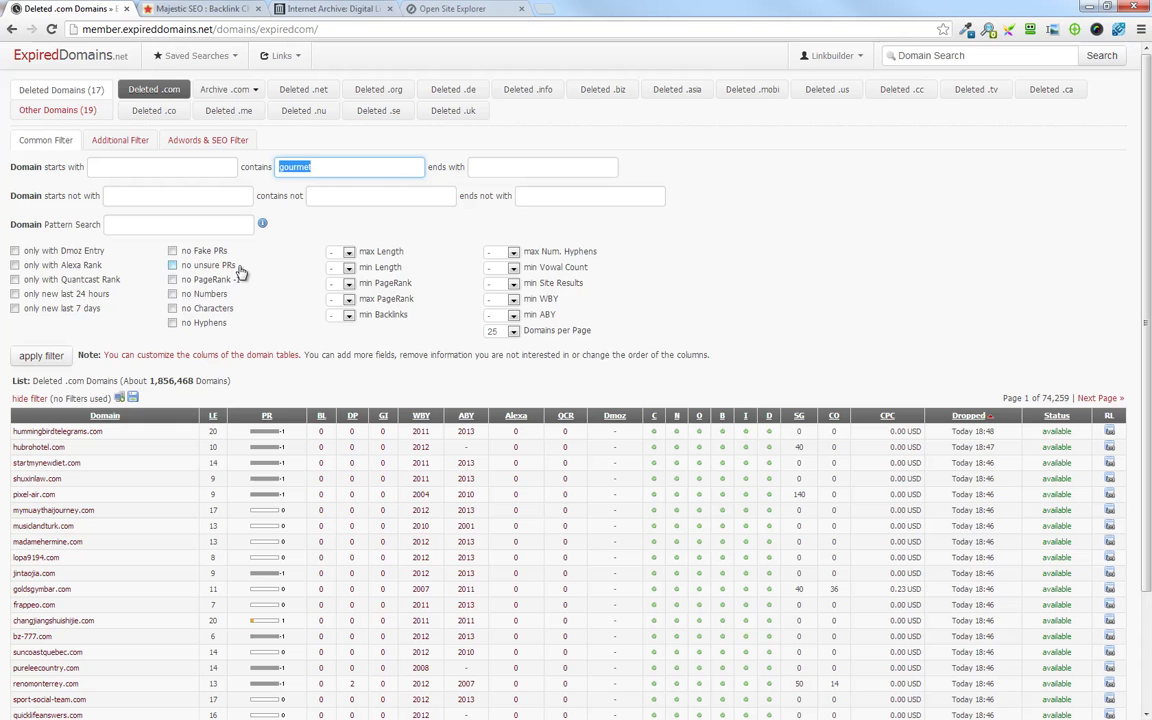
{"action": "left_click", "coordinate": [521, 167]}
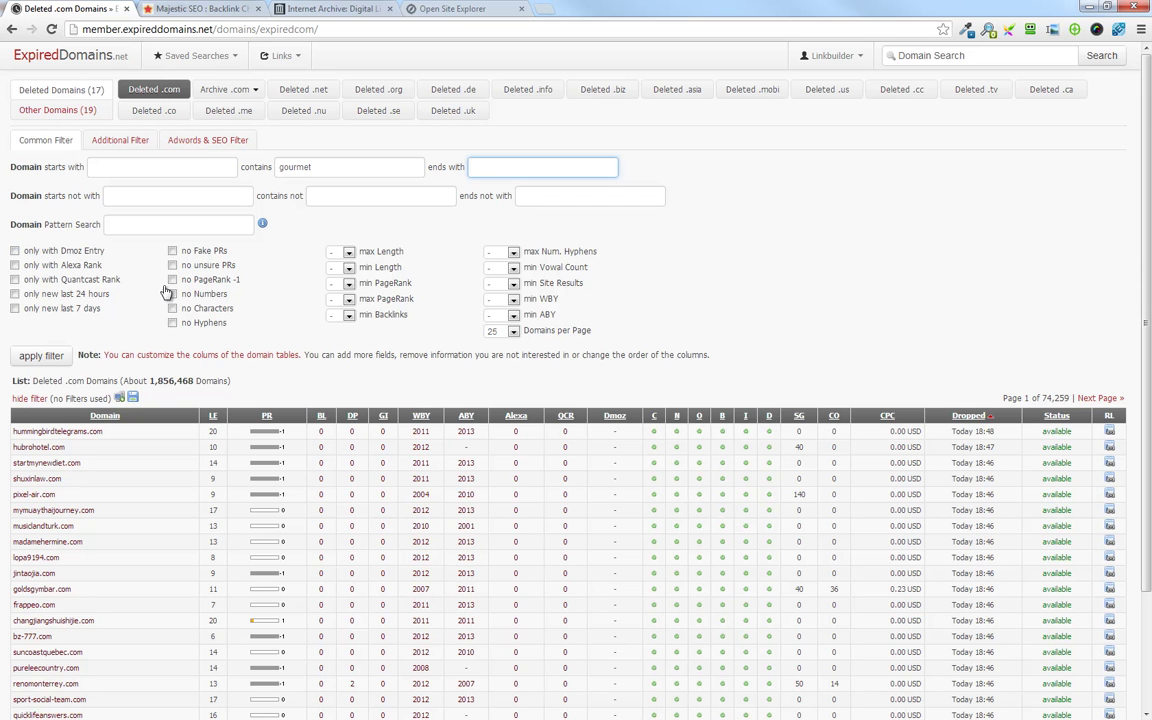
Exclude fake PRs and require at least 1 backlink and 1 site result, with no minimum PageRank
{"action": "left_click", "coordinate": [176, 251]}
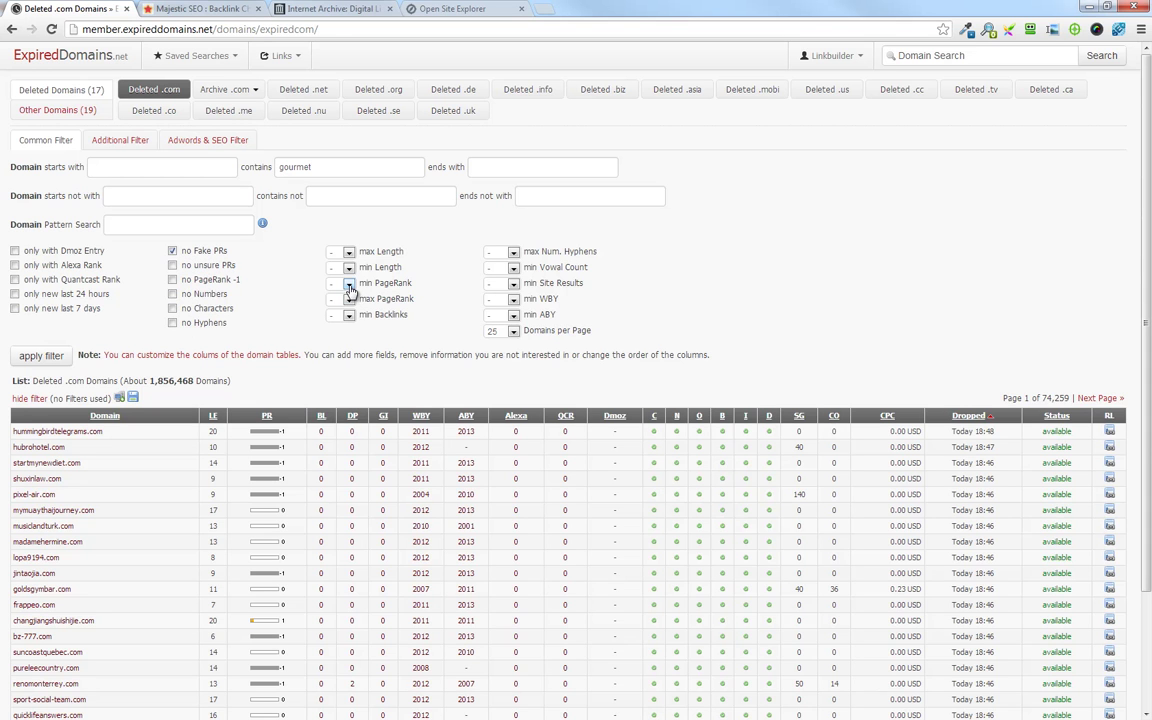
{"action": "left_click", "coordinate": [349, 315]}
{"action": "left_click", "coordinate": [335, 346]}
{"action": "left_click", "coordinate": [348, 283]}
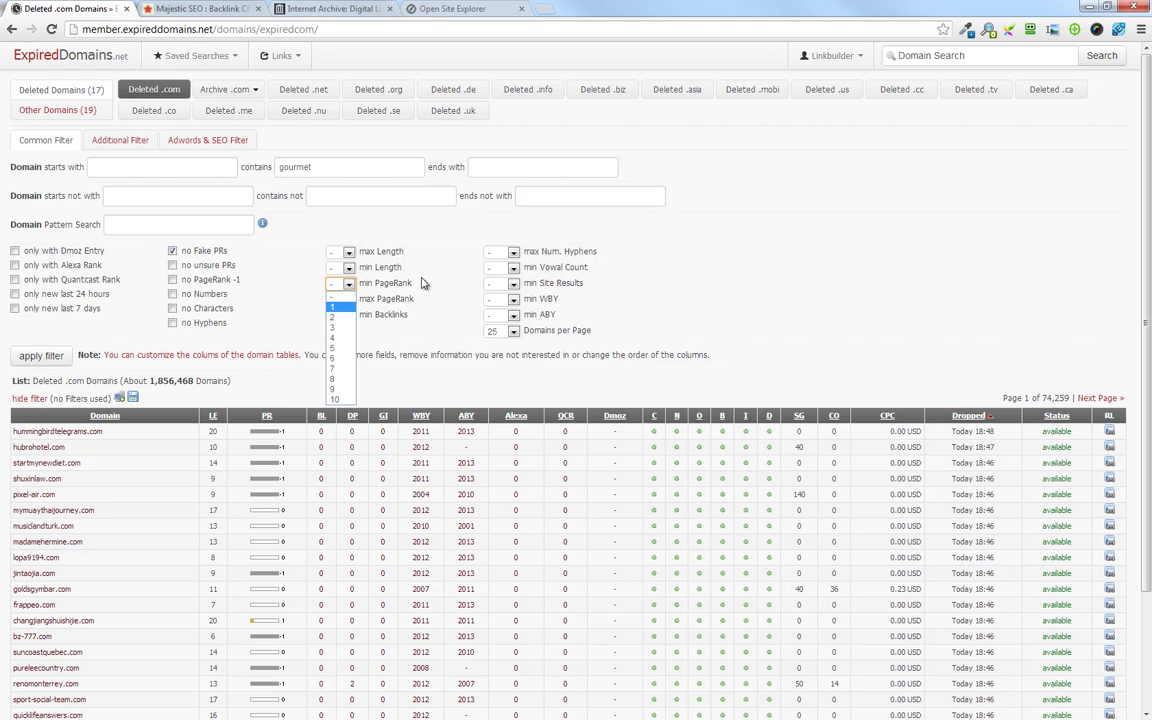
{"action": "left_click", "coordinate": [334, 306]}
{"action": "left_click", "coordinate": [345, 287]}
{"action": "left_click", "coordinate": [334, 296]}
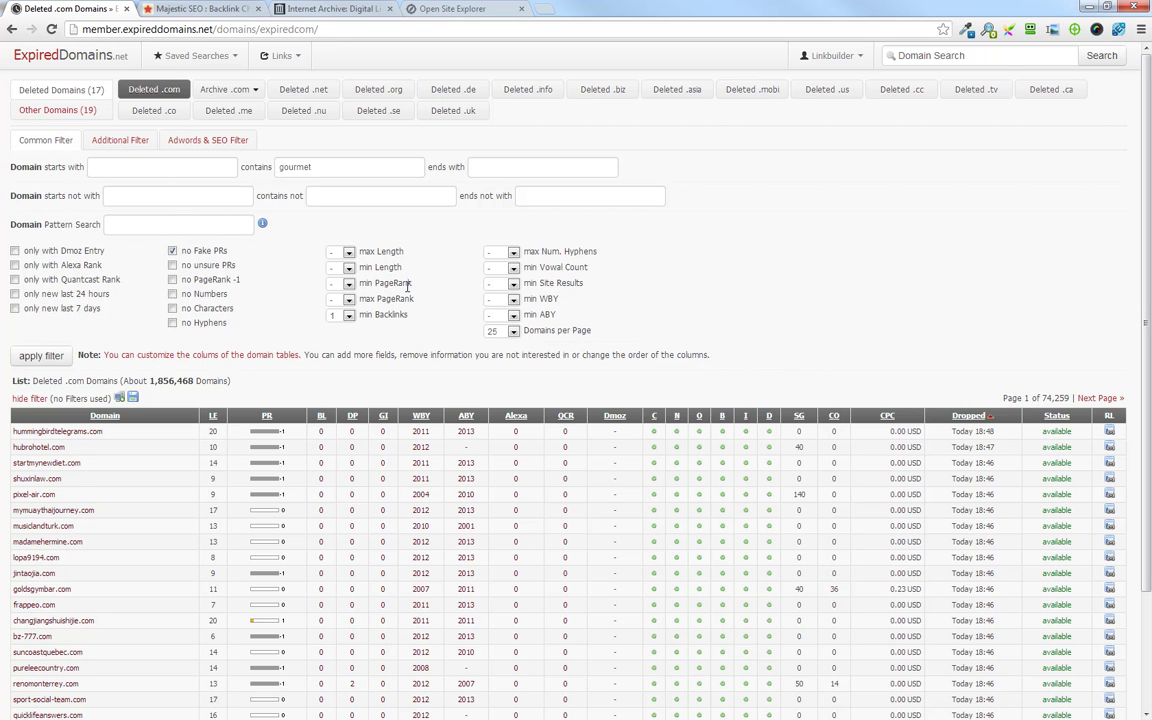
{"action": "left_click", "coordinate": [514, 287]}
{"action": "left_click", "coordinate": [505, 302]}
{"action": "left_click_drag", "start_coordinate": [556, 283], "coordinate": [460, 262]}
{"action": "left_click", "coordinate": [641, 279]}
Set the minimum Moz Page Authority to 10 in the Adwords & SEO filter options
{"action": "left_click", "coordinate": [120, 145]}
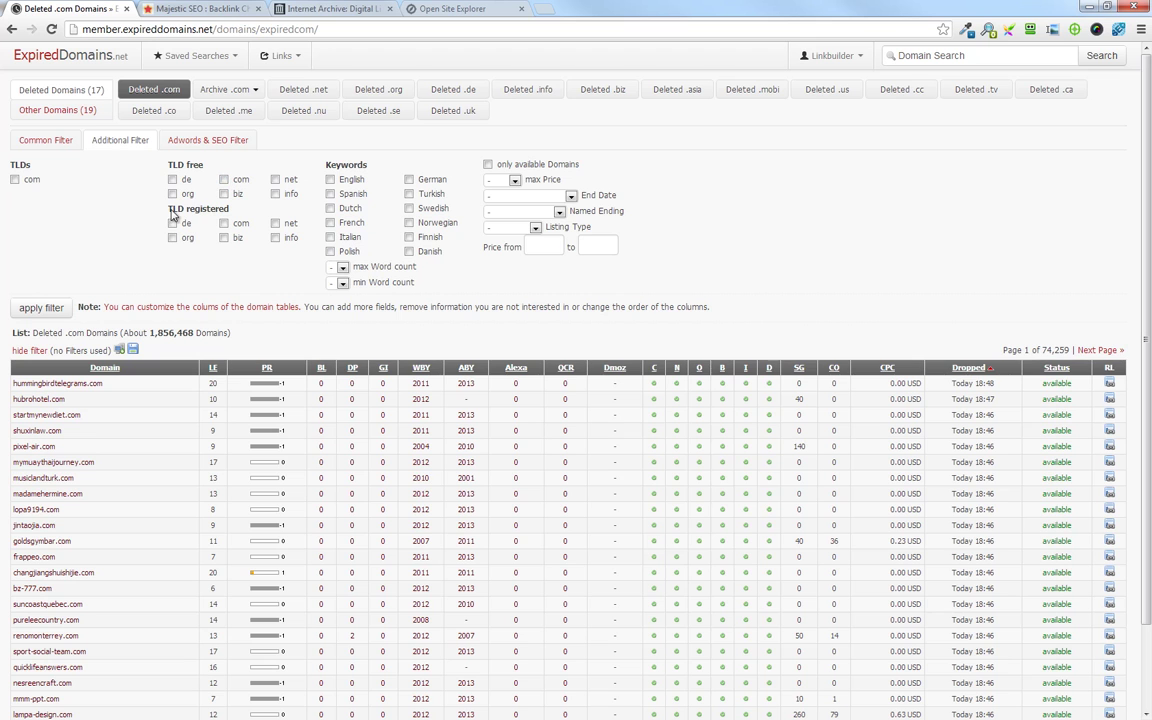
{"action": "left_click", "coordinate": [222, 146]}
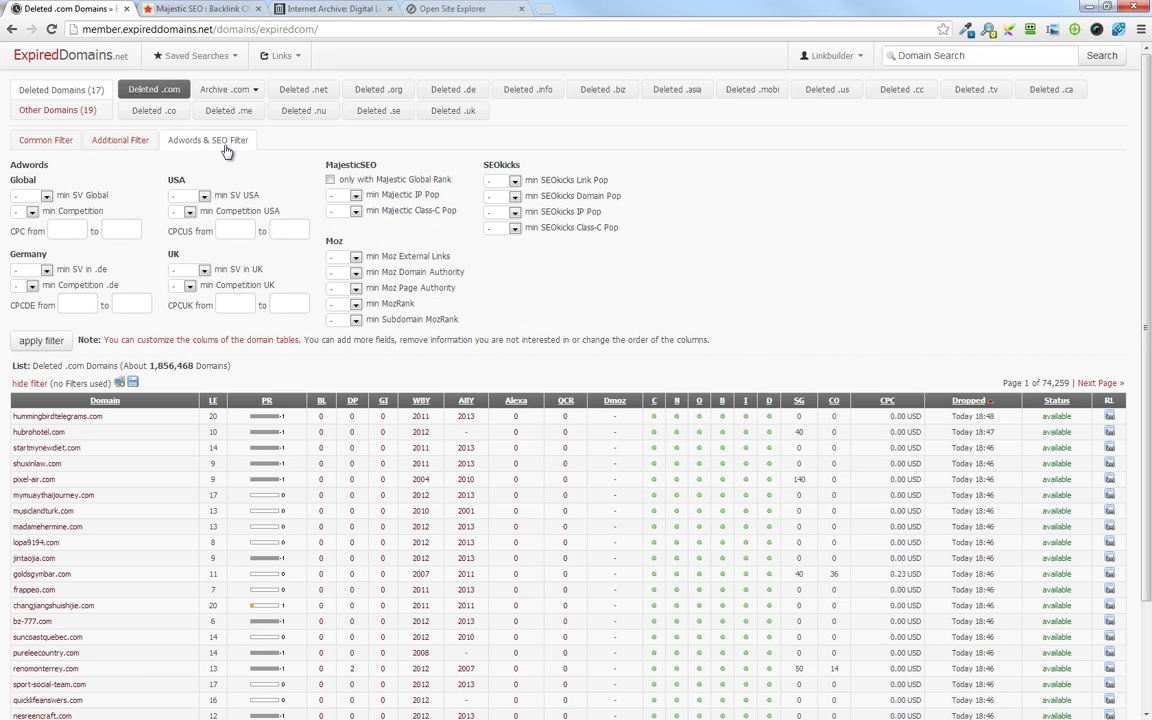
{"action": "left_click", "coordinate": [345, 303]}
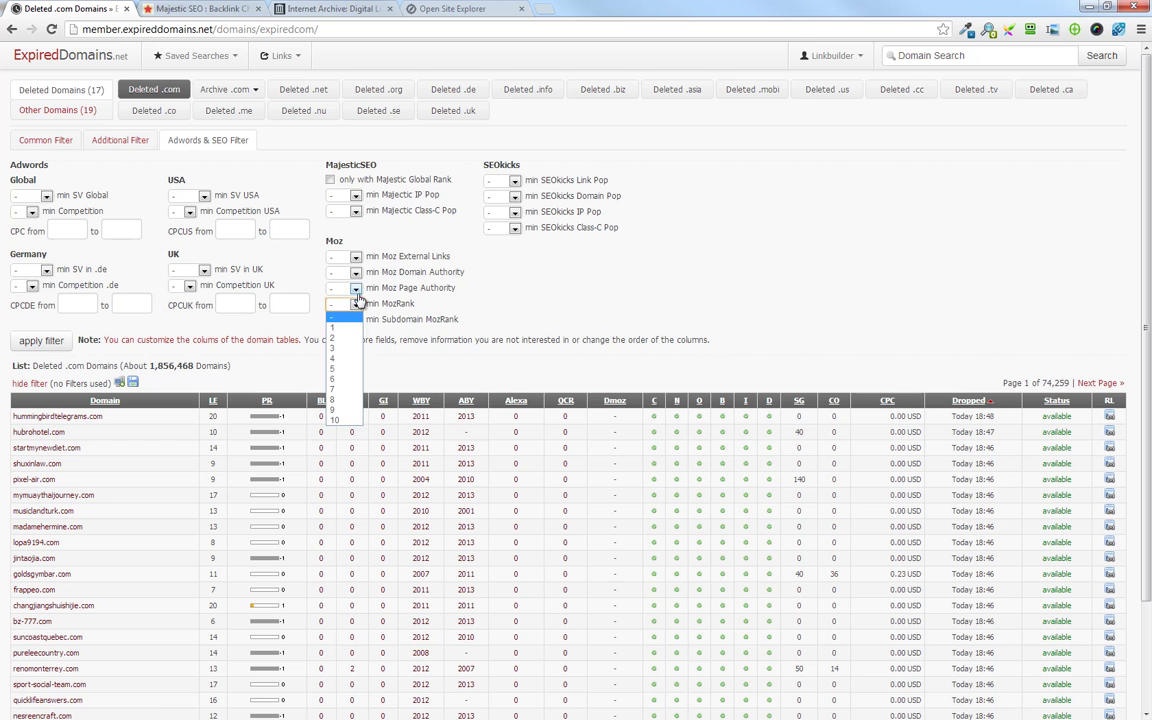
{"action": "left_click", "coordinate": [355, 288]}
{"action": "left_click", "coordinate": [345, 312]}
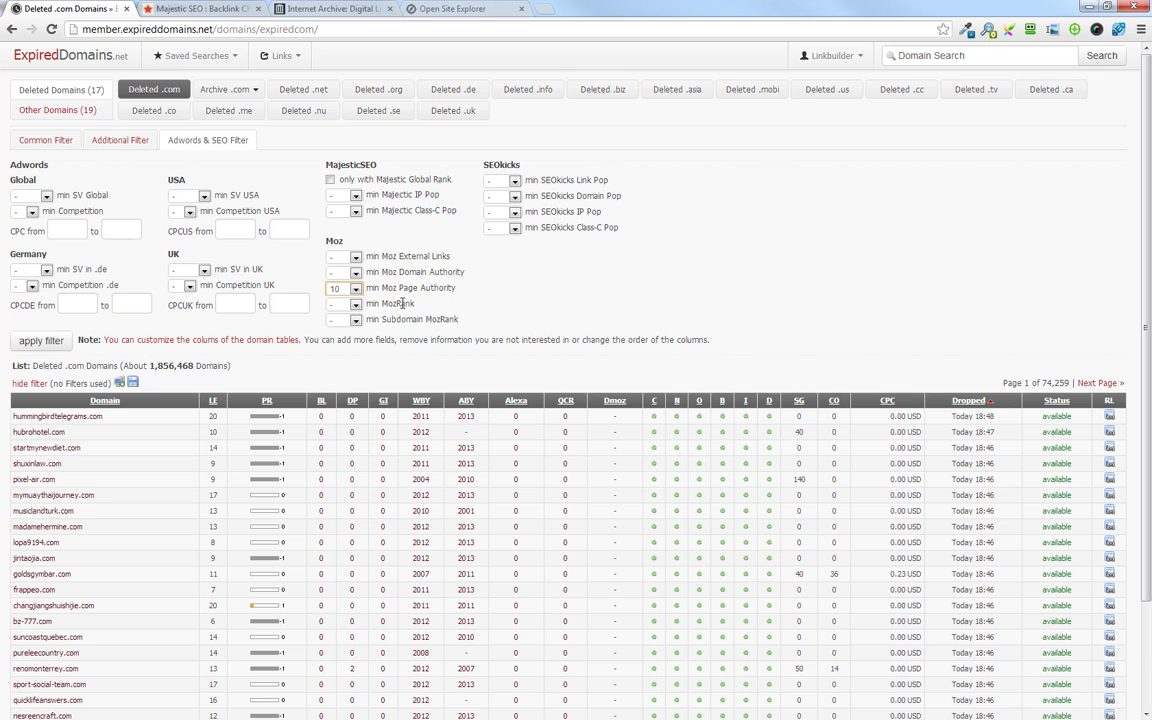
{"action": "left_click", "coordinate": [612, 290]}
Apply the filters, sort the gourmet results by DP, and open Majestic reports for two domains
{"action": "left_click", "coordinate": [44, 341]}
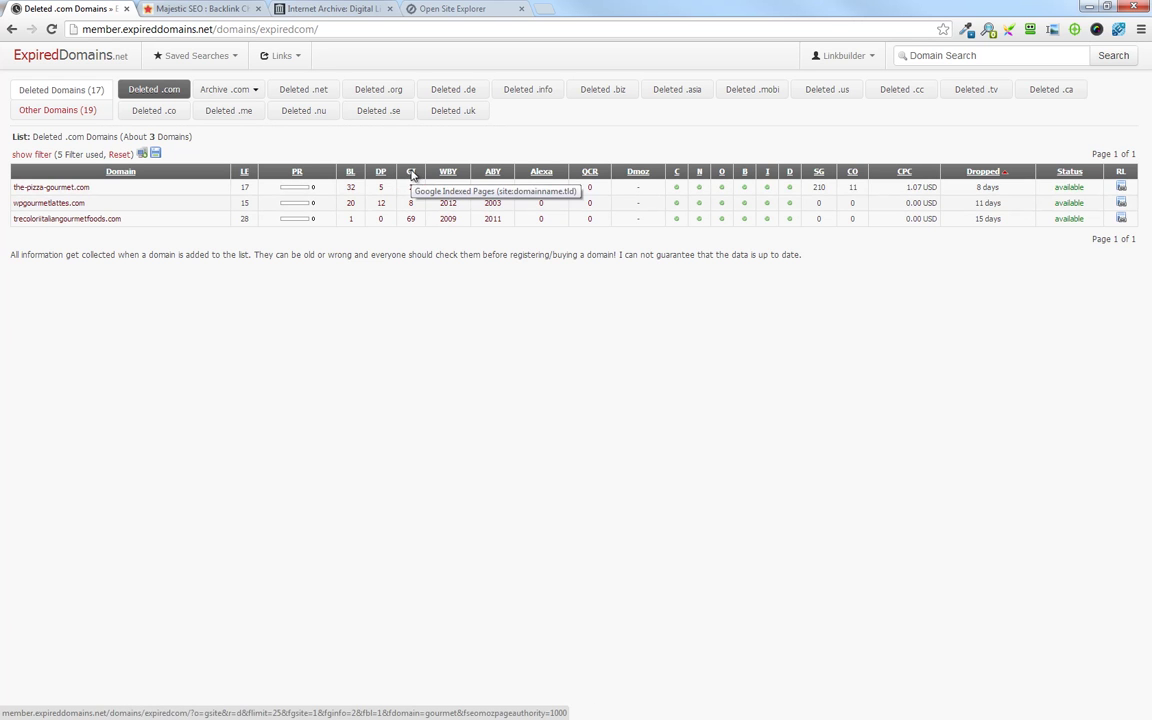
{"action": "left_click", "coordinate": [381, 173]}
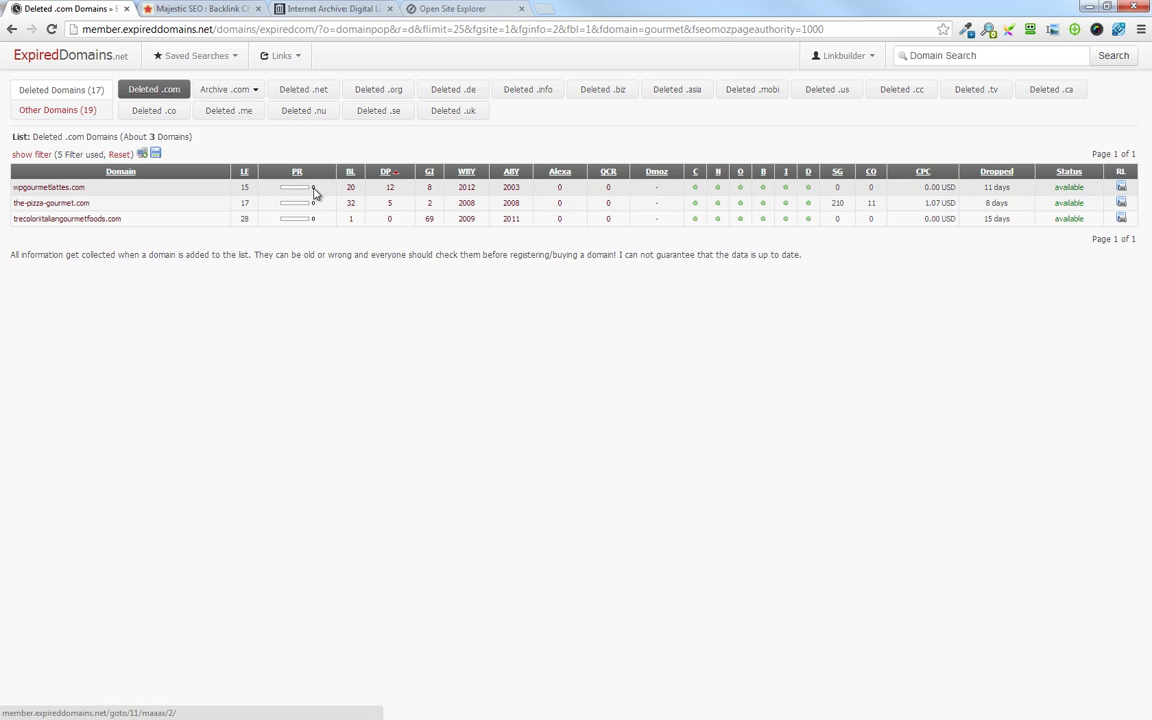
{"action": "left_click", "coordinate": [350, 190]}
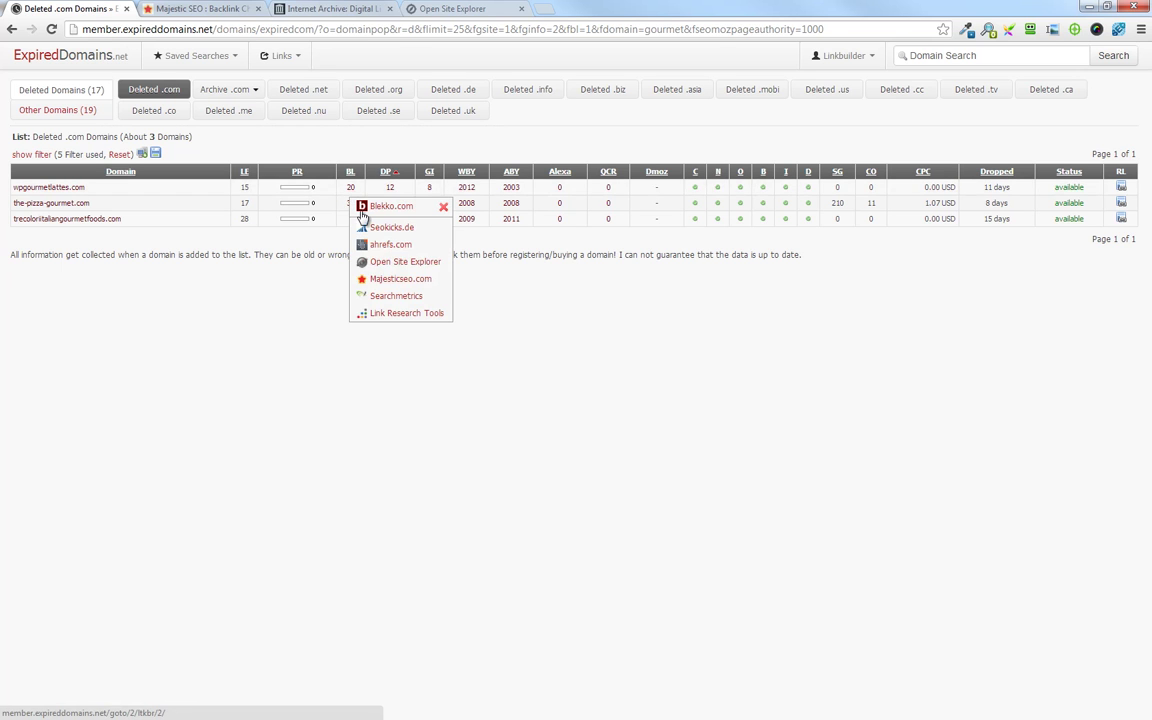
{"action": "middle_click", "coordinate": [377, 280]}
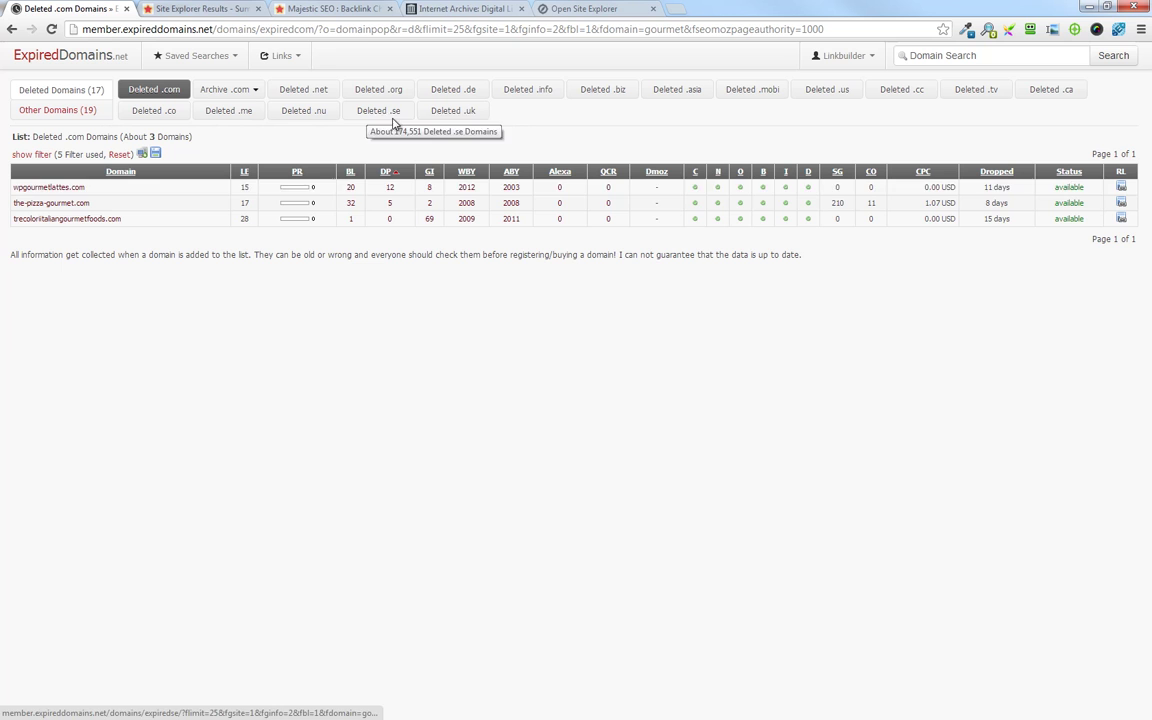
{"action": "left_click", "coordinate": [351, 208]}
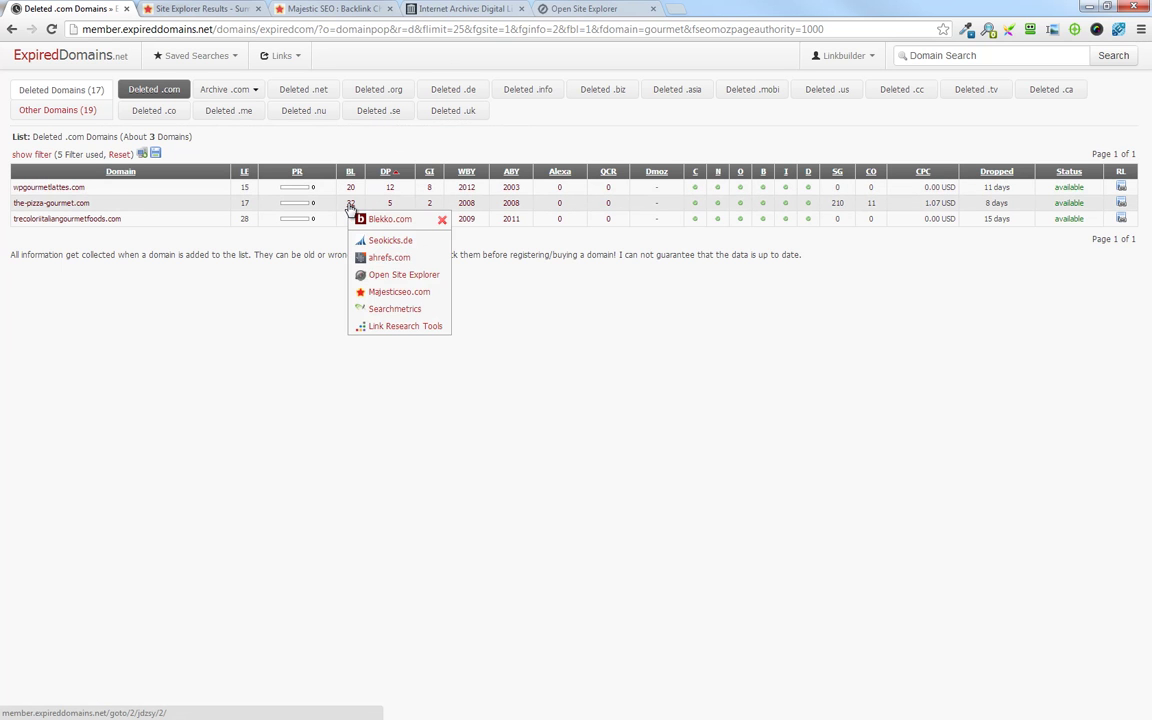
{"action": "left_click", "coordinate": [383, 291]}
{"action": "left_click", "coordinate": [130, 8]}
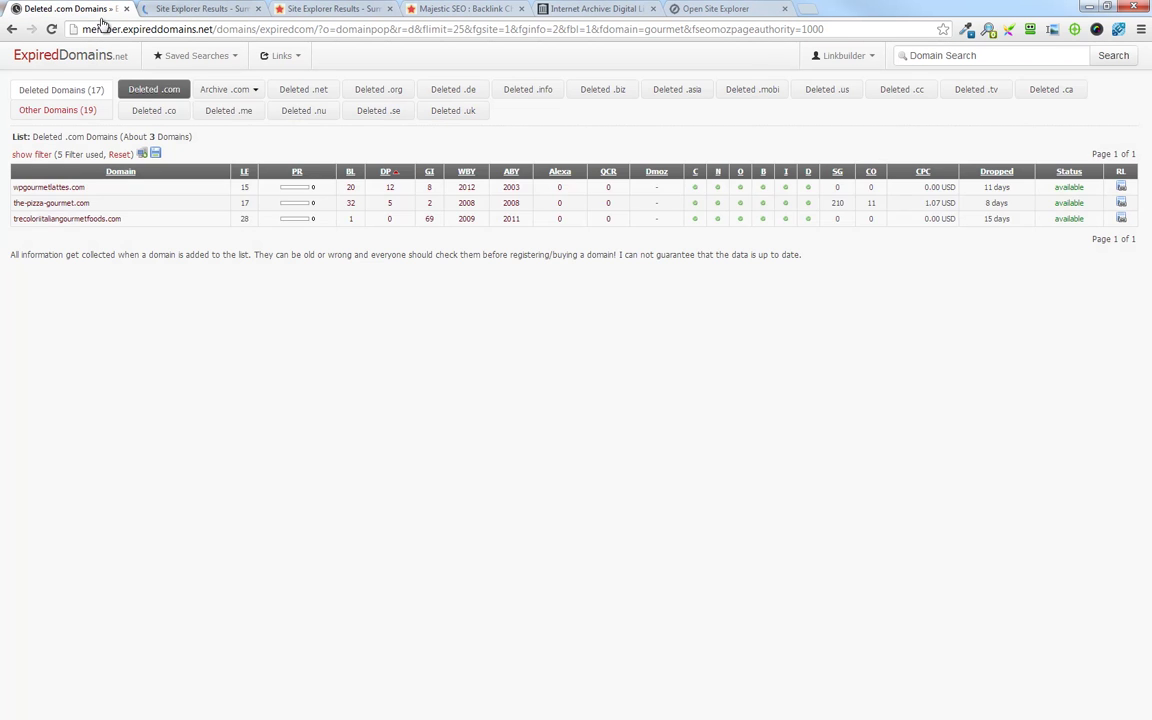
Check the August, July and June 2013 archives and open everydayrawgourmet.com's Majestic report
{"action": "left_click", "coordinate": [224, 90]}
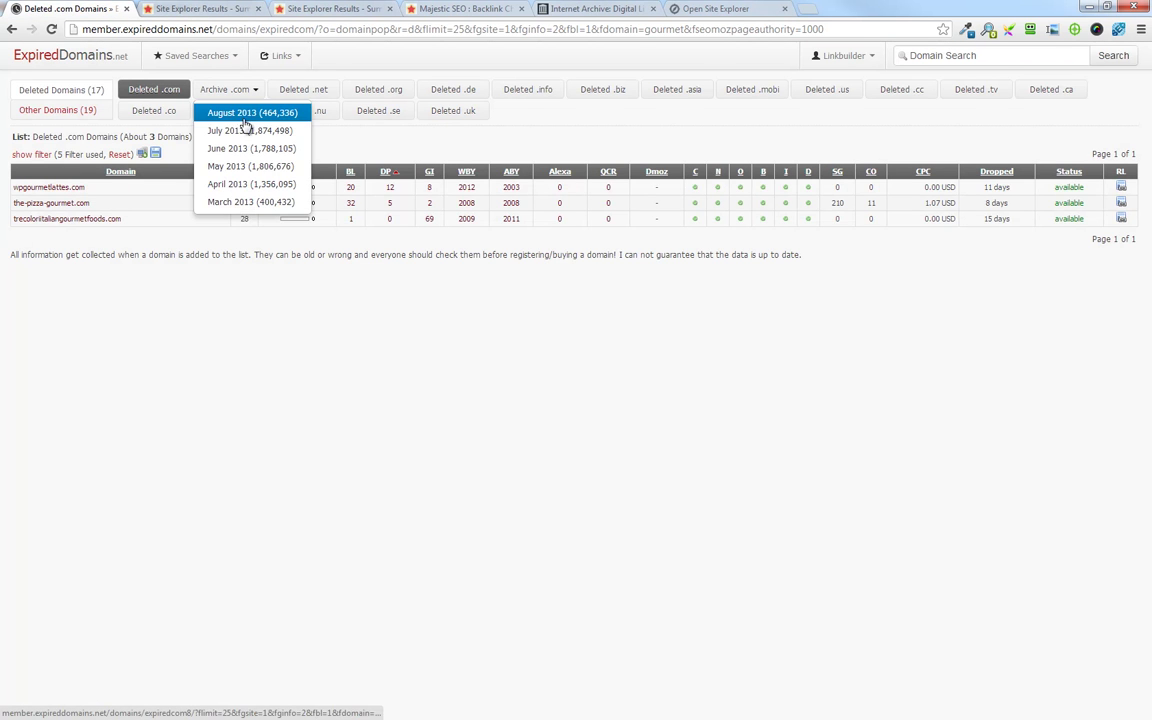
{"action": "left_click", "coordinate": [250, 114]}
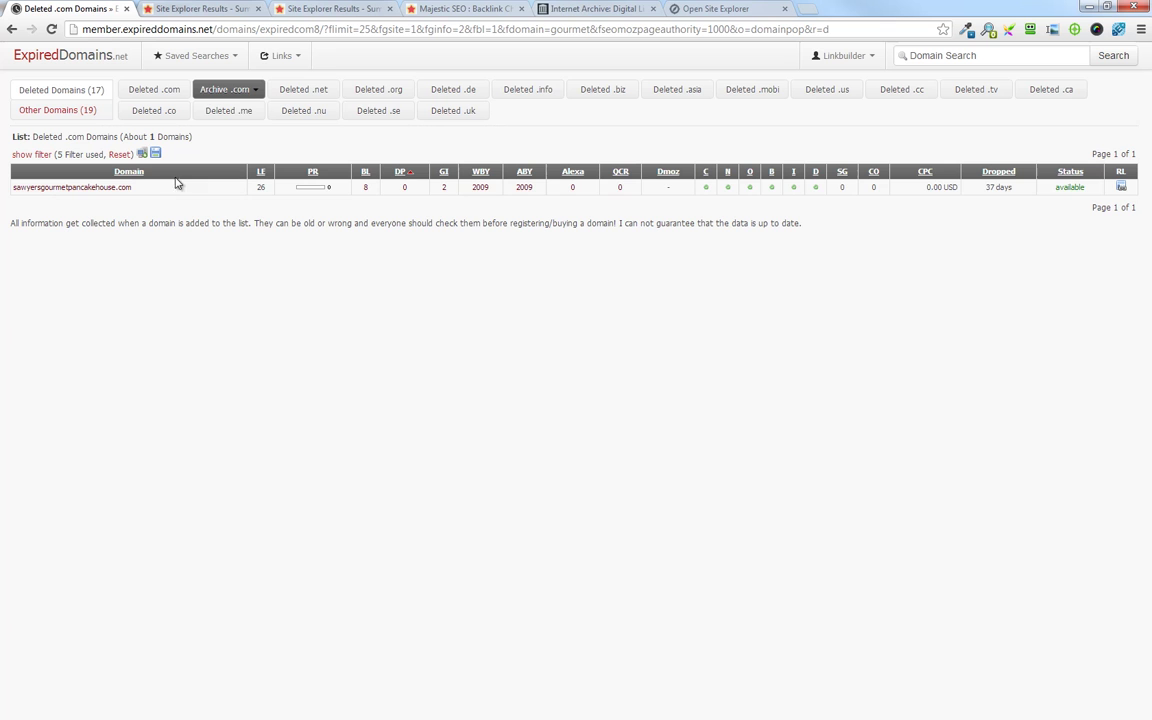
{"action": "left_click", "coordinate": [240, 90]}
{"action": "left_click", "coordinate": [238, 130]}
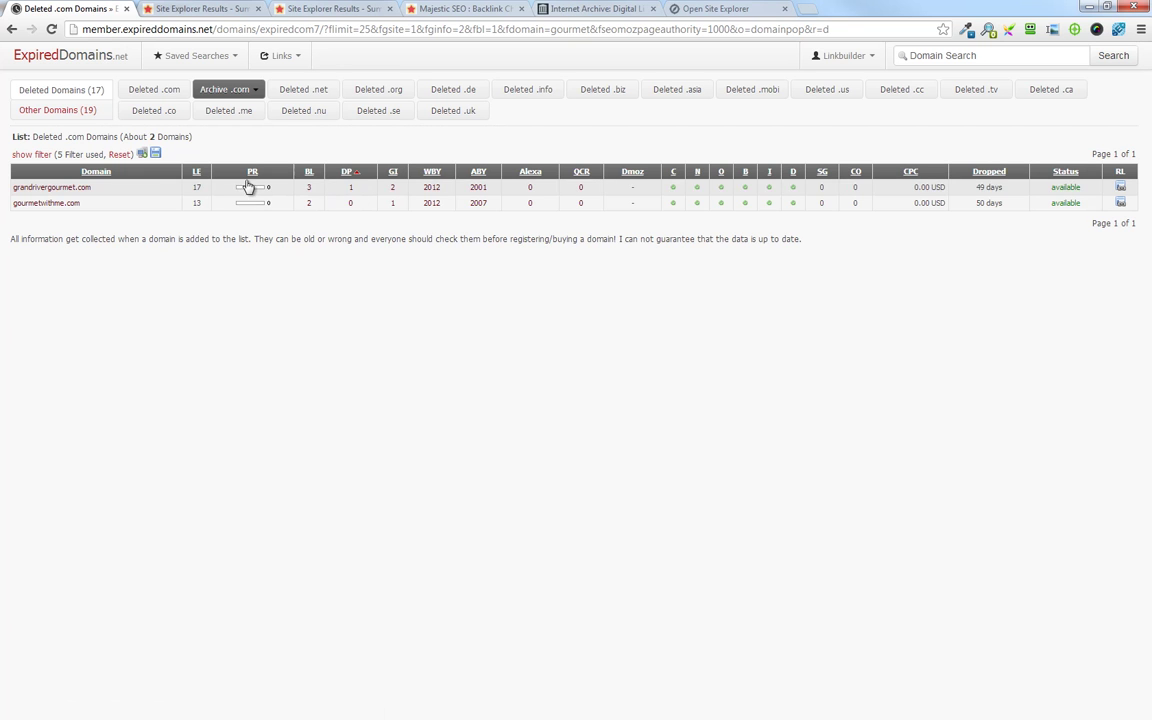
{"action": "left_click", "coordinate": [228, 92]}
{"action": "left_click", "coordinate": [232, 148]}
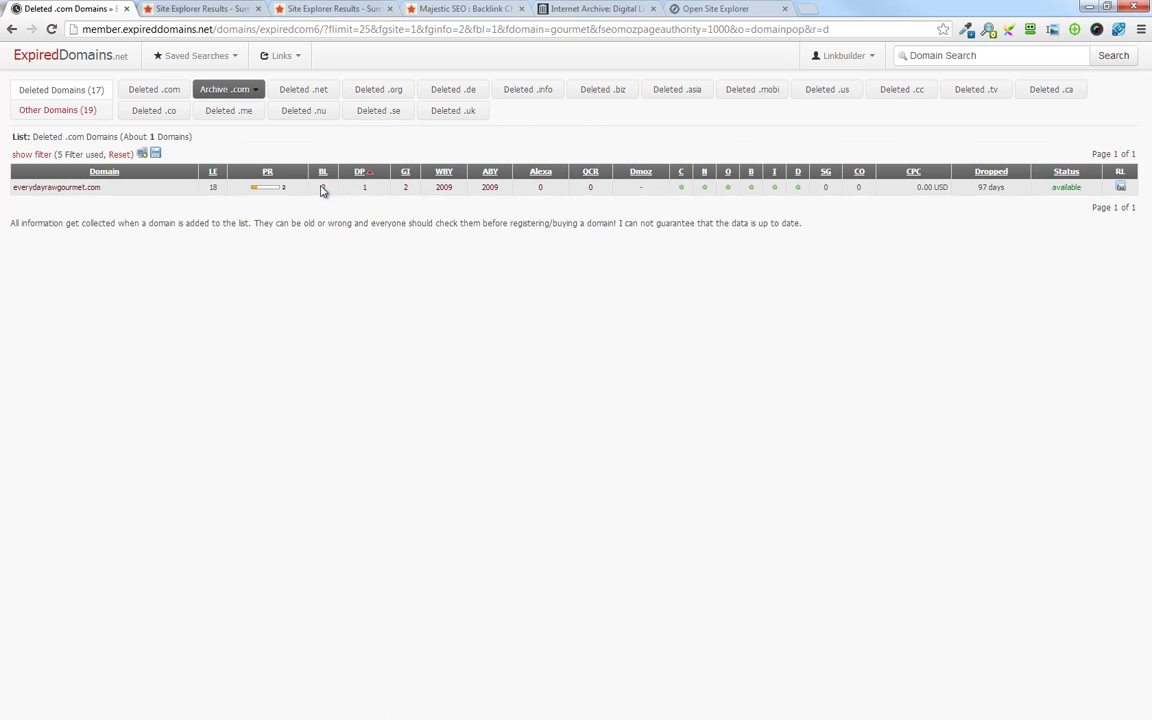
{"action": "left_click", "coordinate": [322, 189]}
{"action": "left_click", "coordinate": [365, 278]}
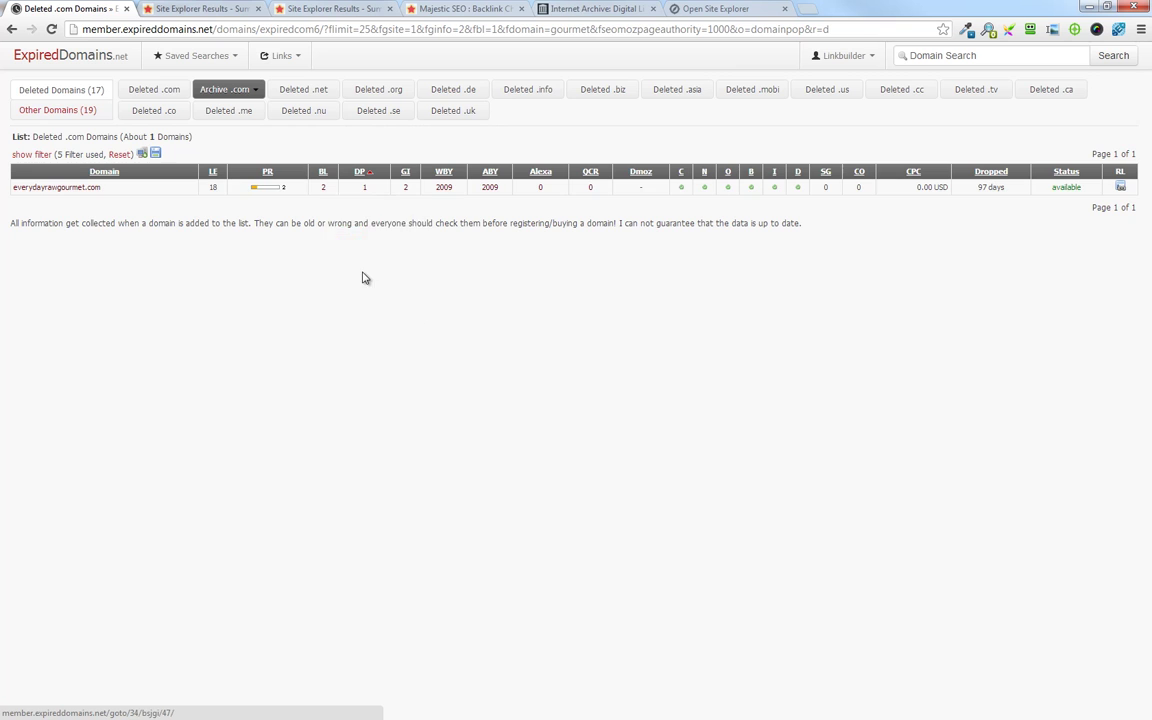
{"action": "left_click", "coordinate": [104, 10]}
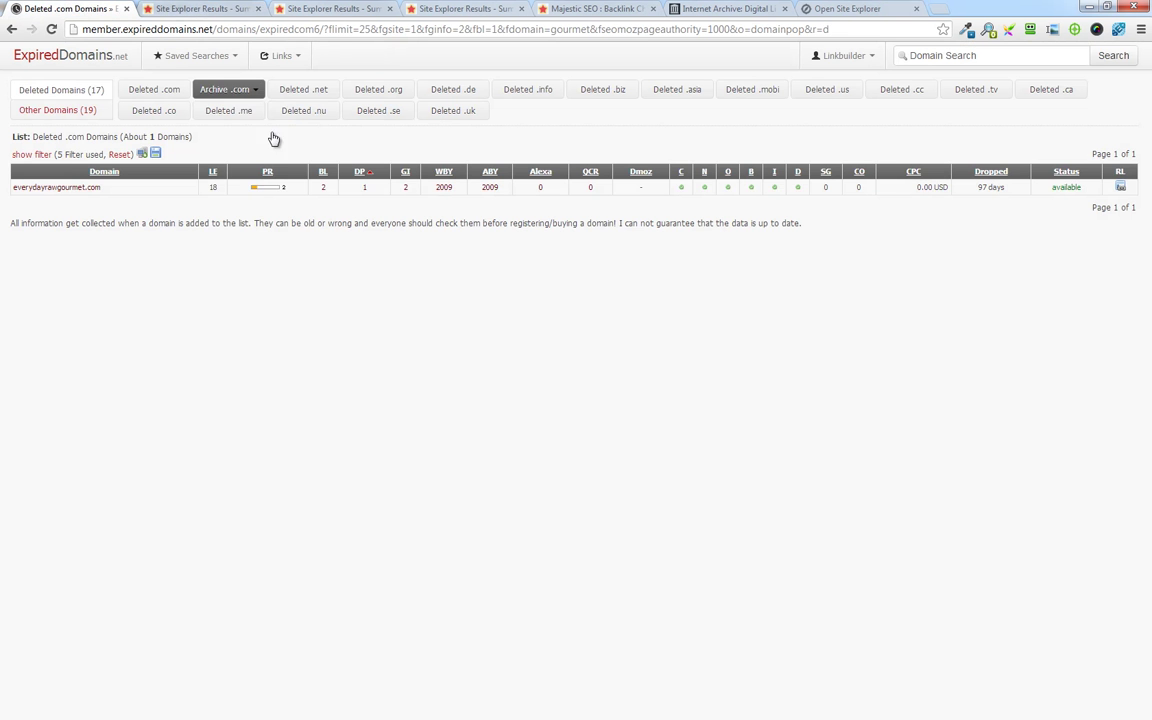
Check the May 2013 archive and open best-gourmetcoffee.com's backlink report in a new tab
{"action": "left_click", "coordinate": [225, 89]}
{"action": "left_click", "coordinate": [255, 167]}
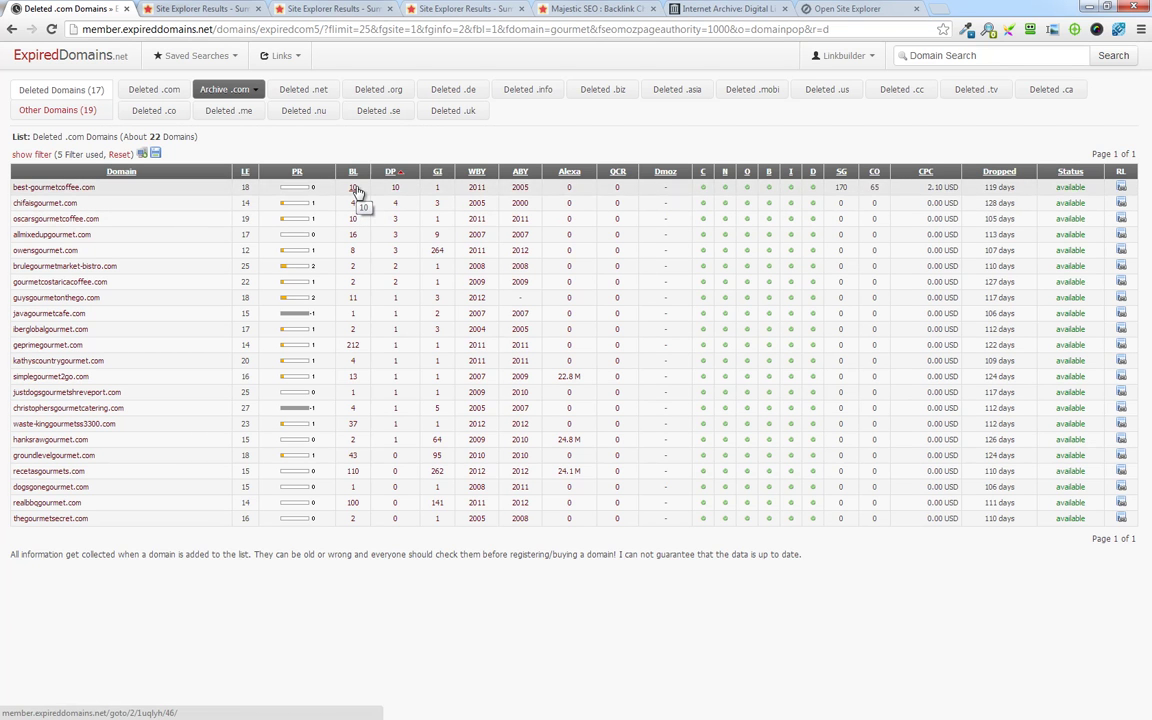
{"action": "left_click", "coordinate": [353, 190]}
{"action": "left_click", "coordinate": [382, 266]}
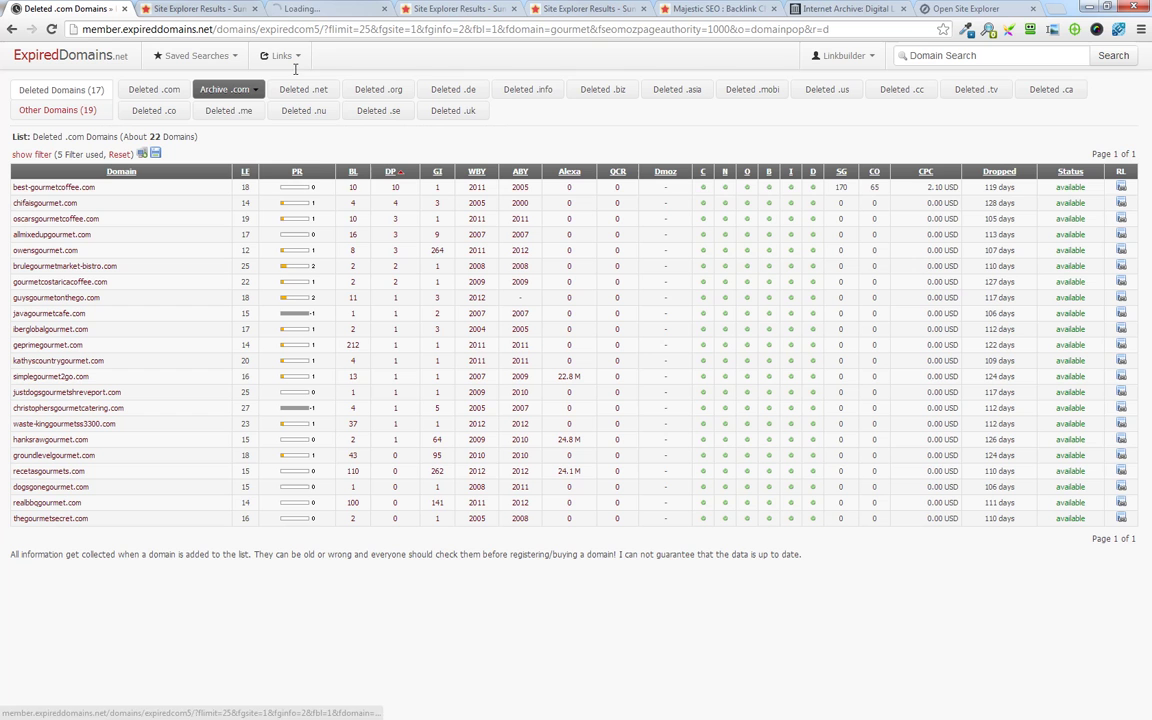
Check the April 2013 archive, then load March 2013, which returns no domains
{"action": "left_click", "coordinate": [258, 90]}
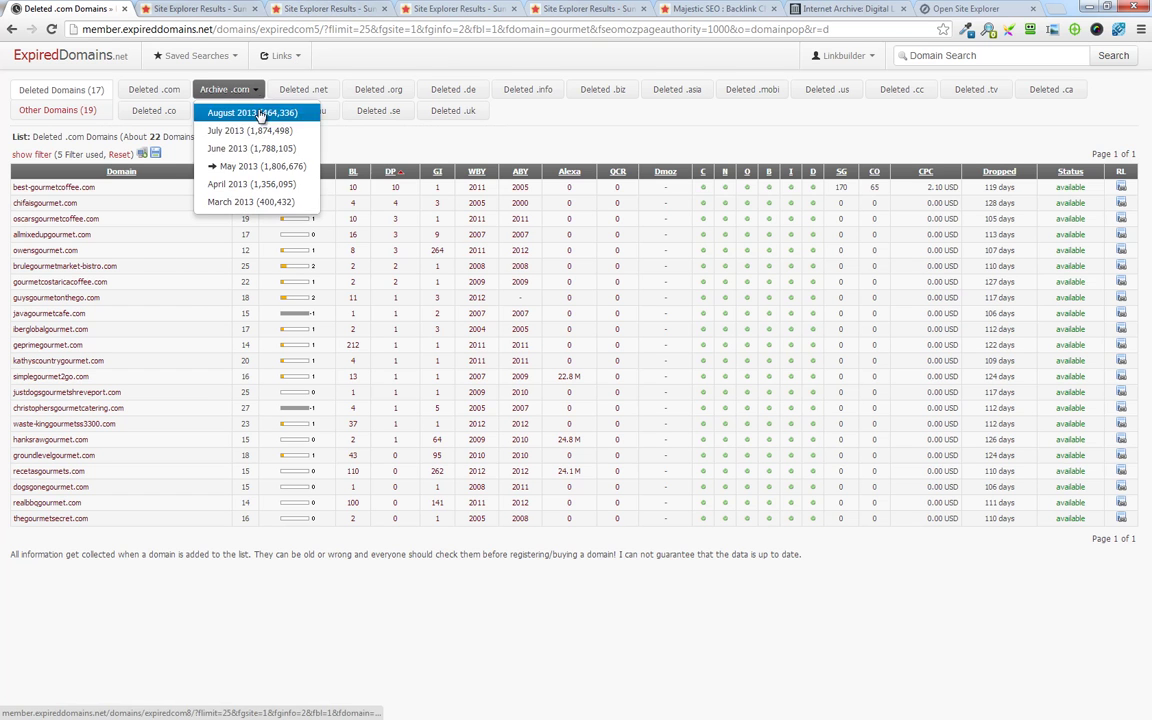
{"action": "left_click", "coordinate": [235, 183]}
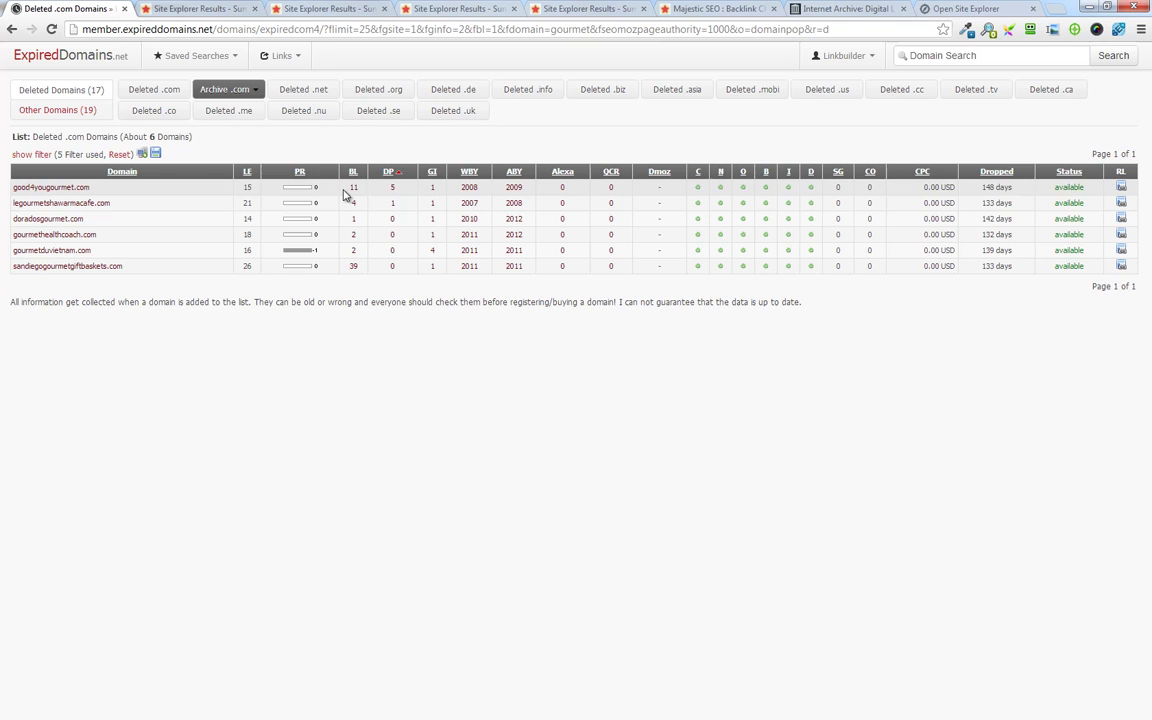
{"action": "left_click", "coordinate": [226, 89]}
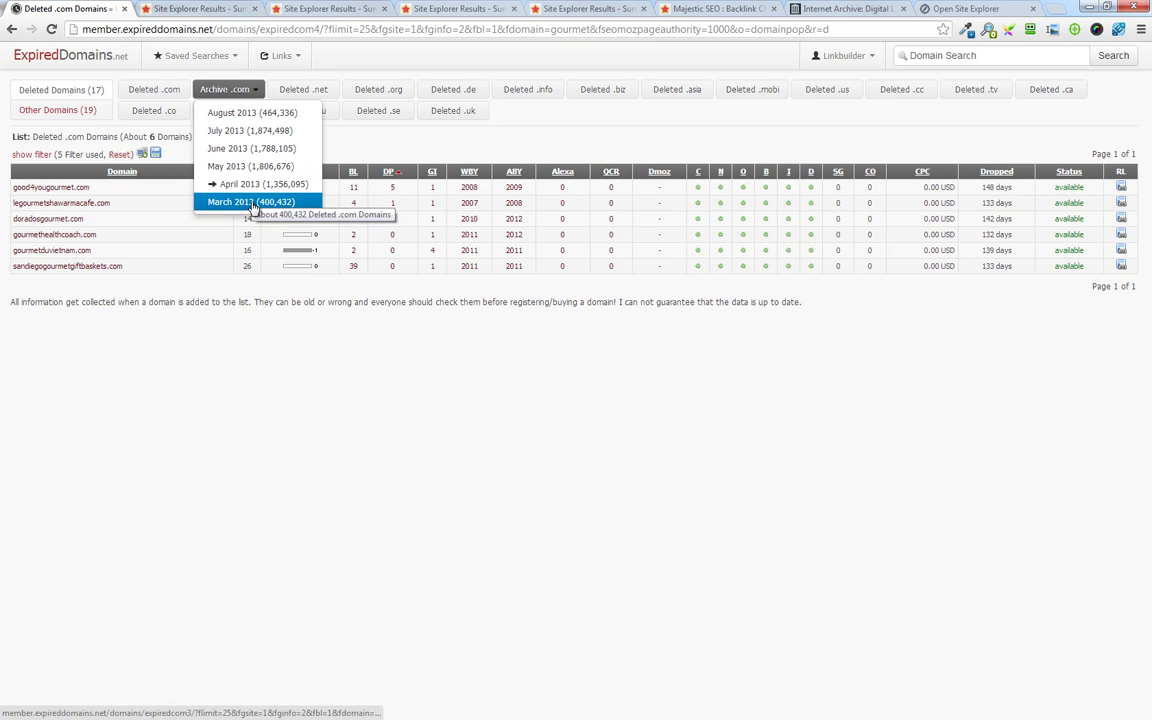
{"action": "left_click", "coordinate": [240, 192]}
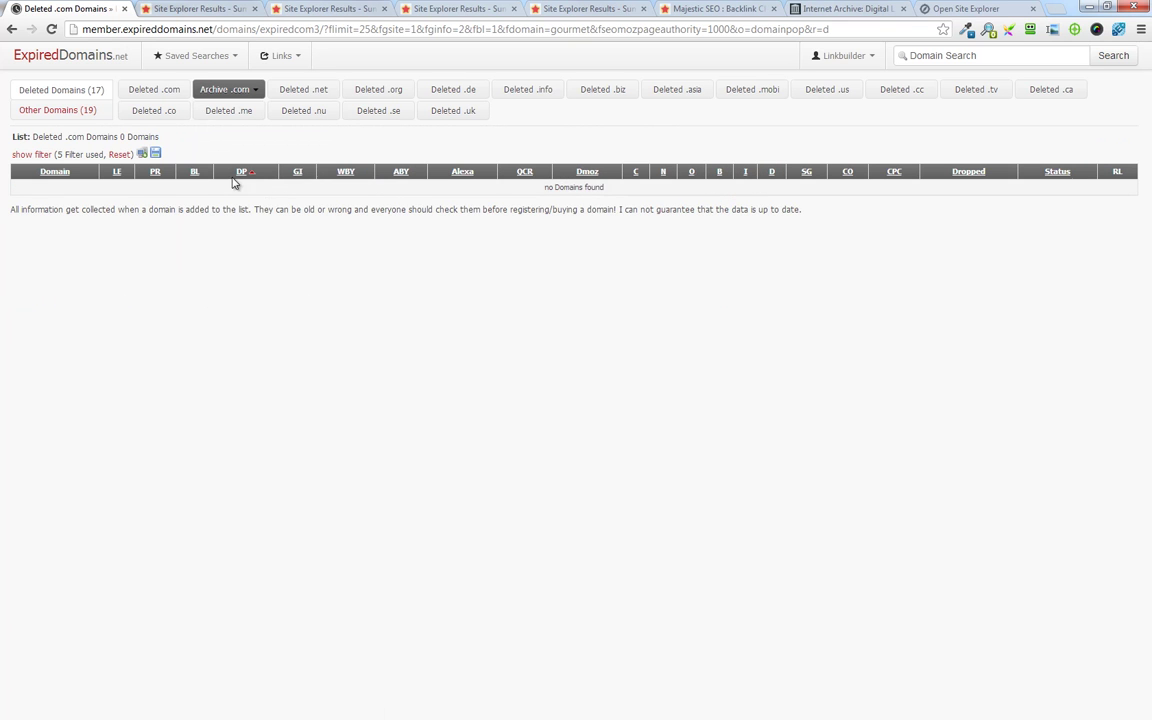
Check deleted .net, .org, .info, .us, .ca and .co lists, then return to the three .com results
{"action": "left_click", "coordinate": [289, 92]}
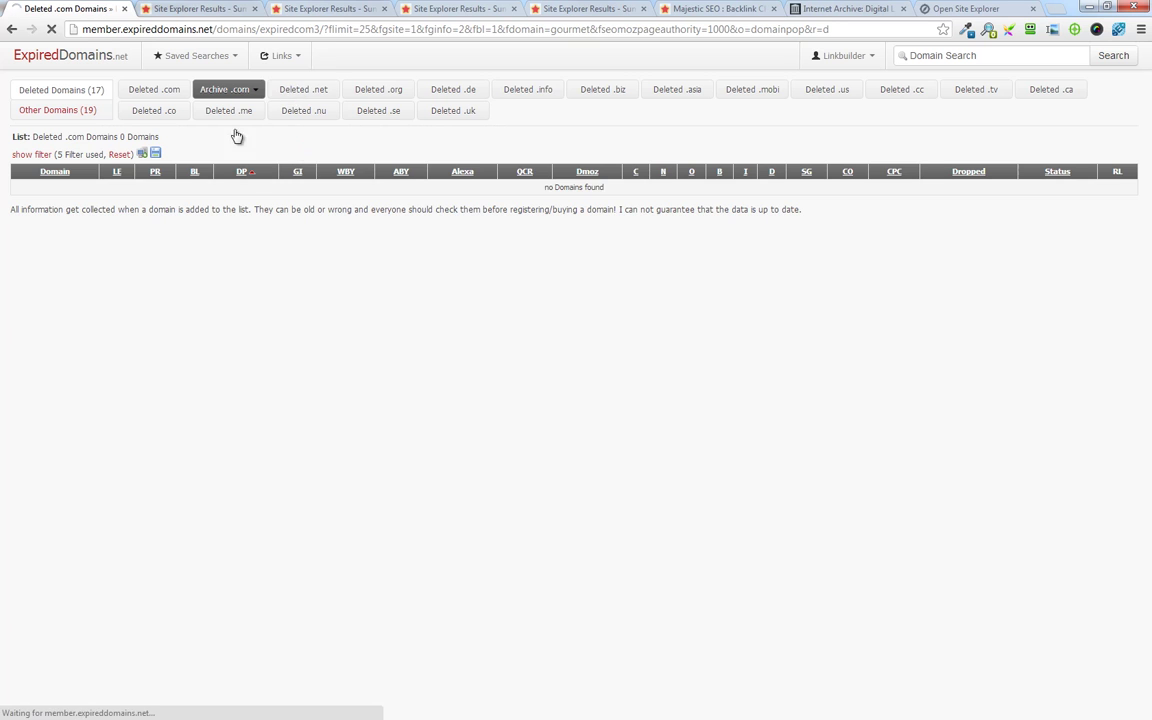
{"action": "left_click", "coordinate": [384, 90]}
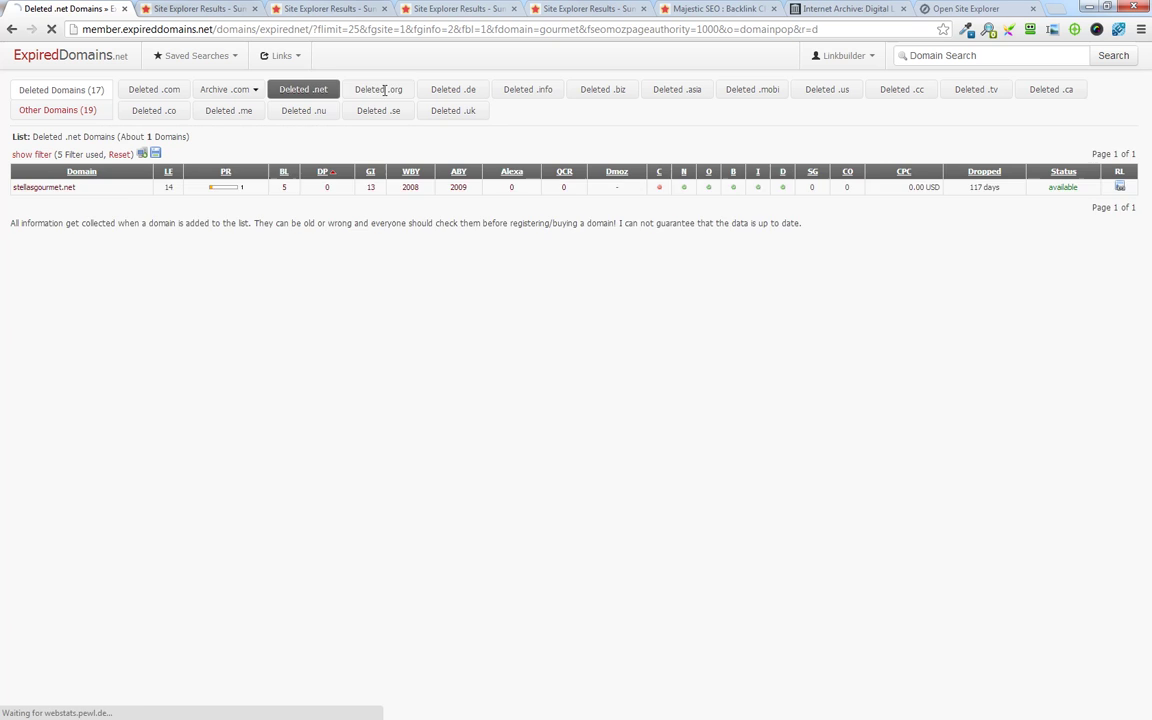
{"action": "left_click", "coordinate": [532, 93]}
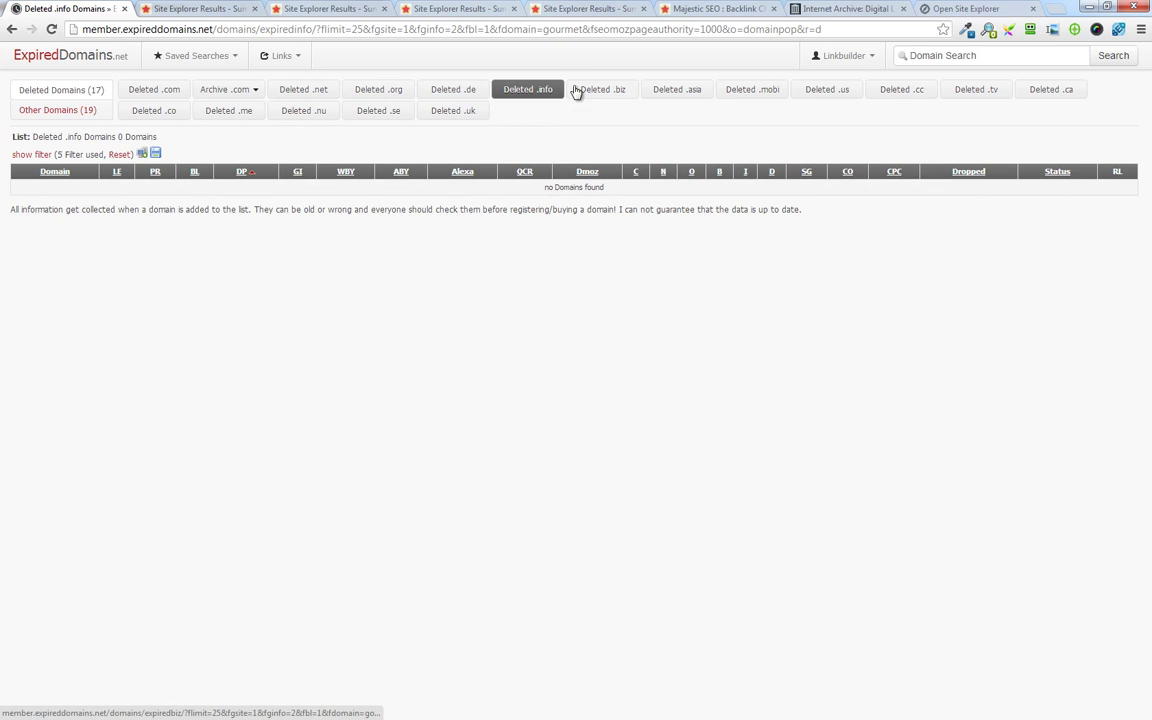
{"action": "left_click", "coordinate": [818, 94]}
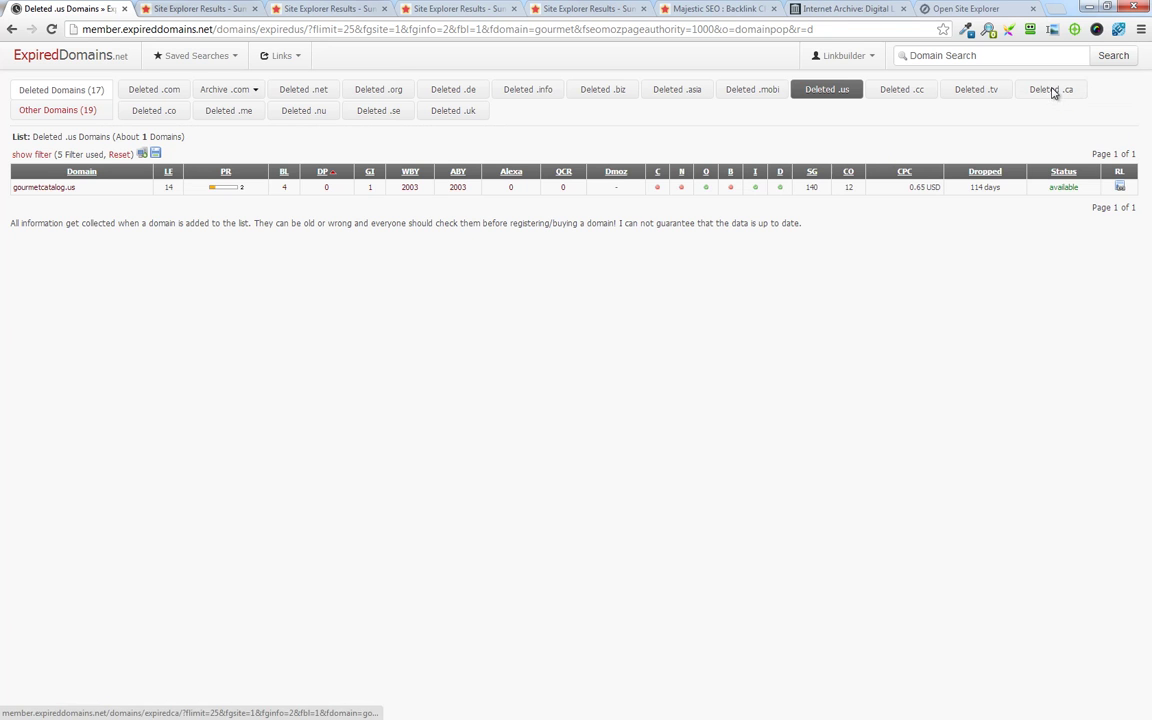
{"action": "left_click", "coordinate": [948, 175]}
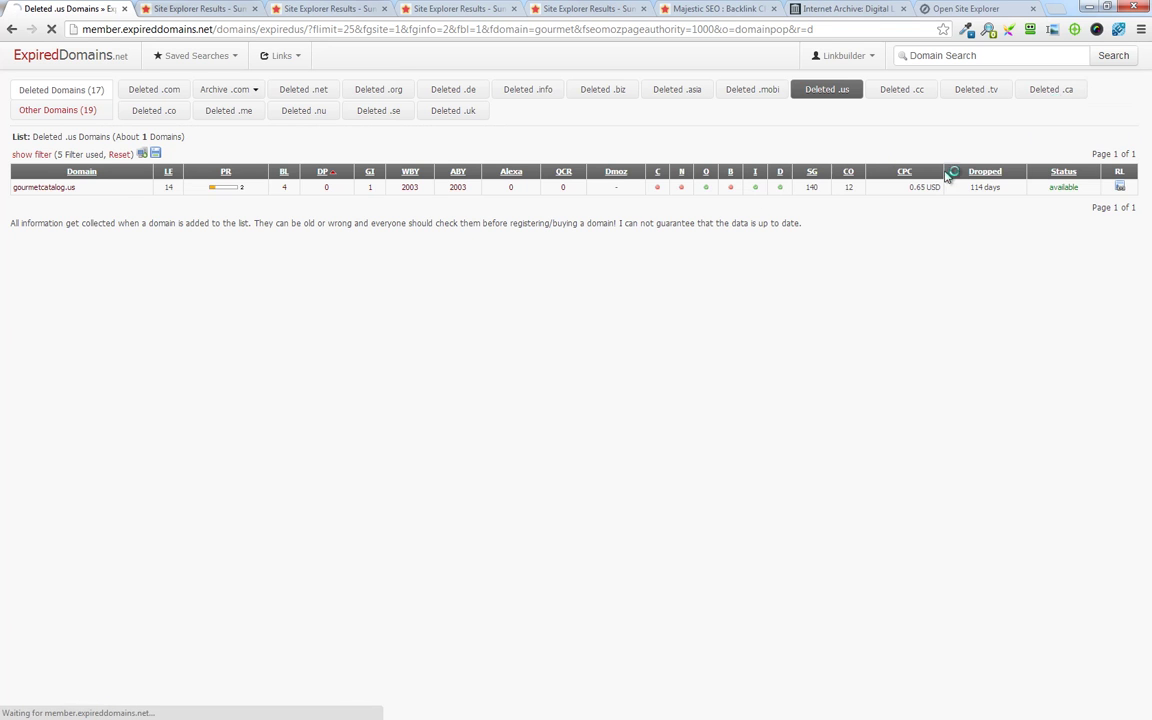
{"action": "left_click", "coordinate": [148, 112]}
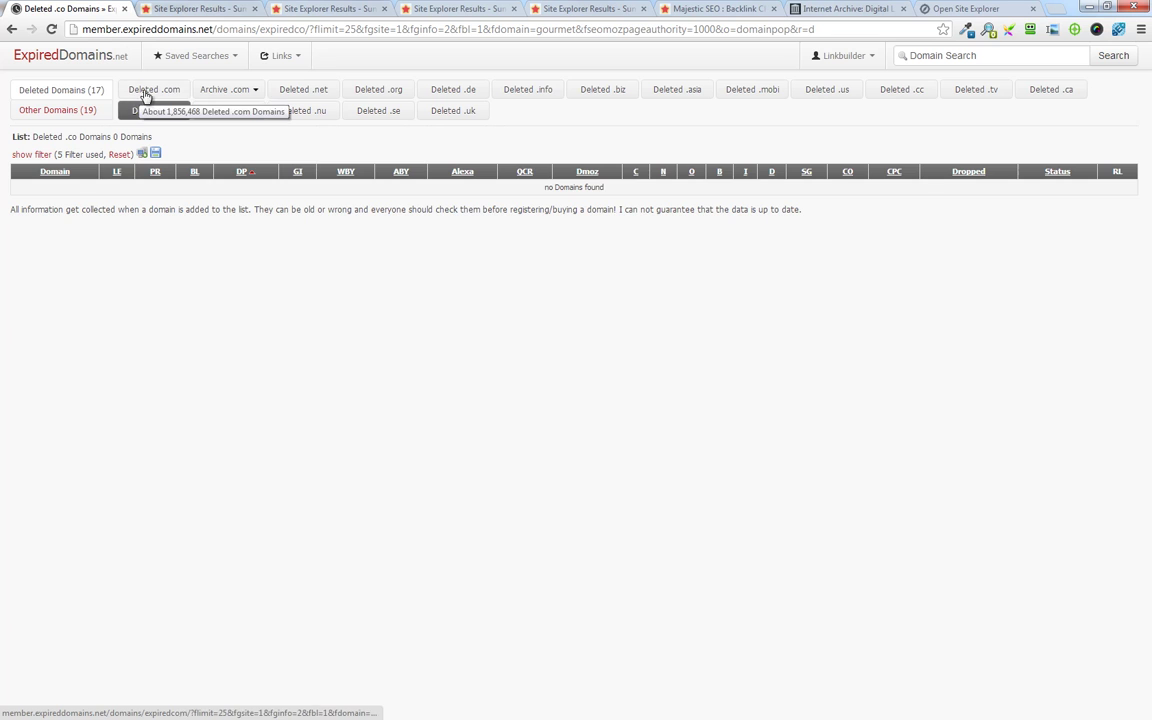
{"action": "left_click", "coordinate": [152, 92]}
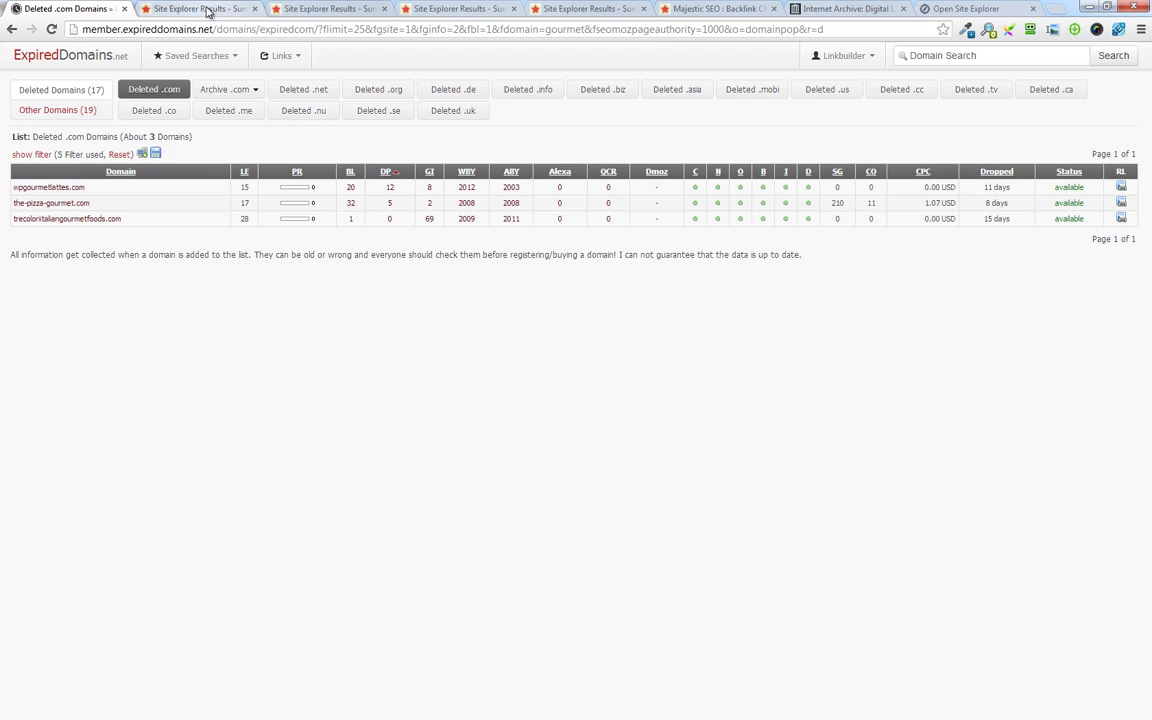
Review everydayrawgourmet.com's Majestic figures for the www subdomain and the exact homepage URL
{"action": "left_click", "coordinate": [204, 9]}
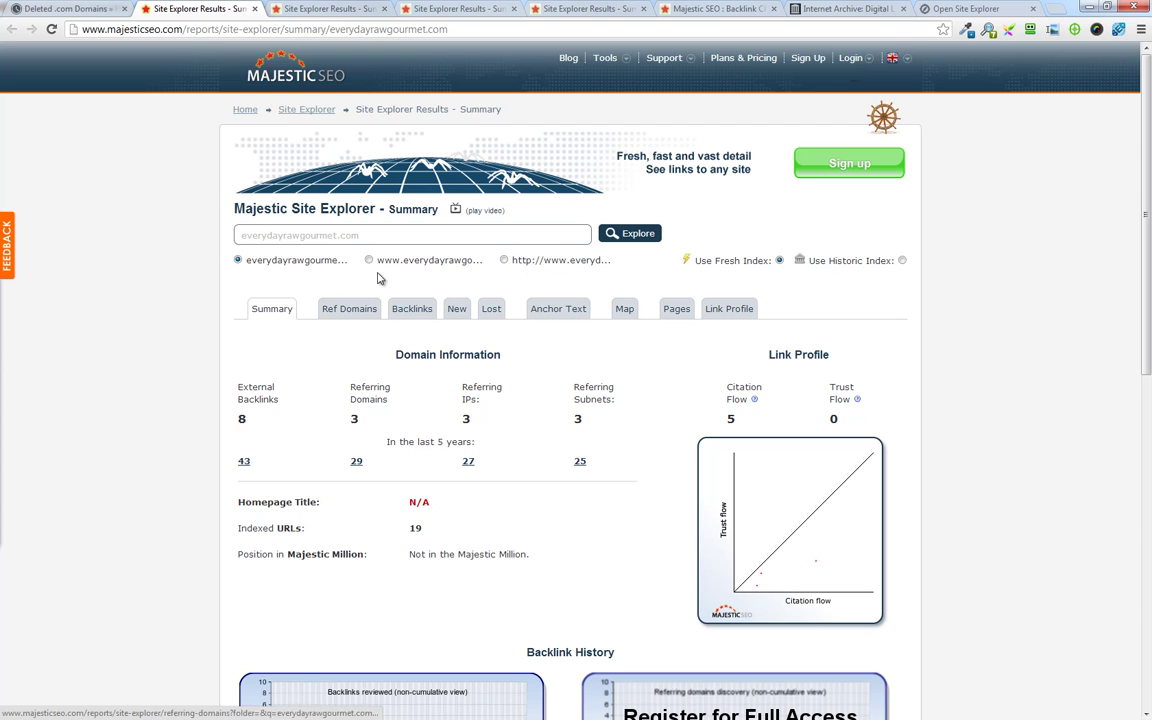
{"action": "scroll", "coordinate": [450, 400], "scroll_direction": "down", "scroll_amount": 4}
{"action": "scroll", "coordinate": [534, 514], "scroll_direction": "up", "scroll_amount": 4}
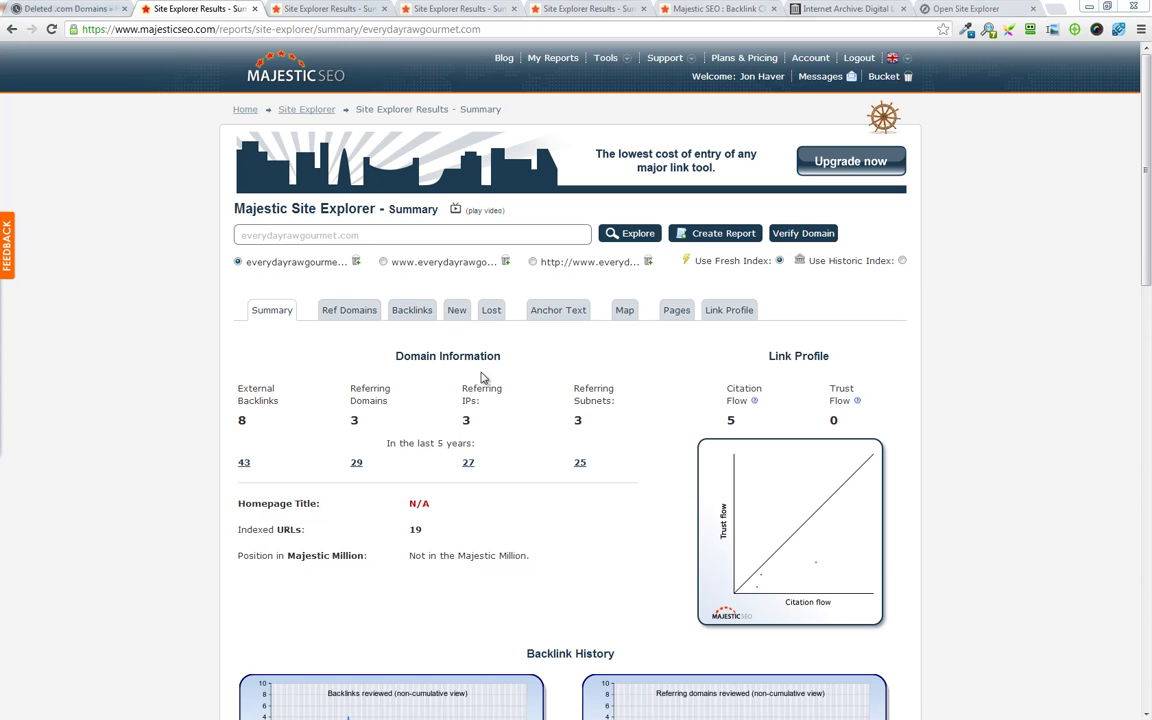
{"action": "left_click", "coordinate": [383, 261]}
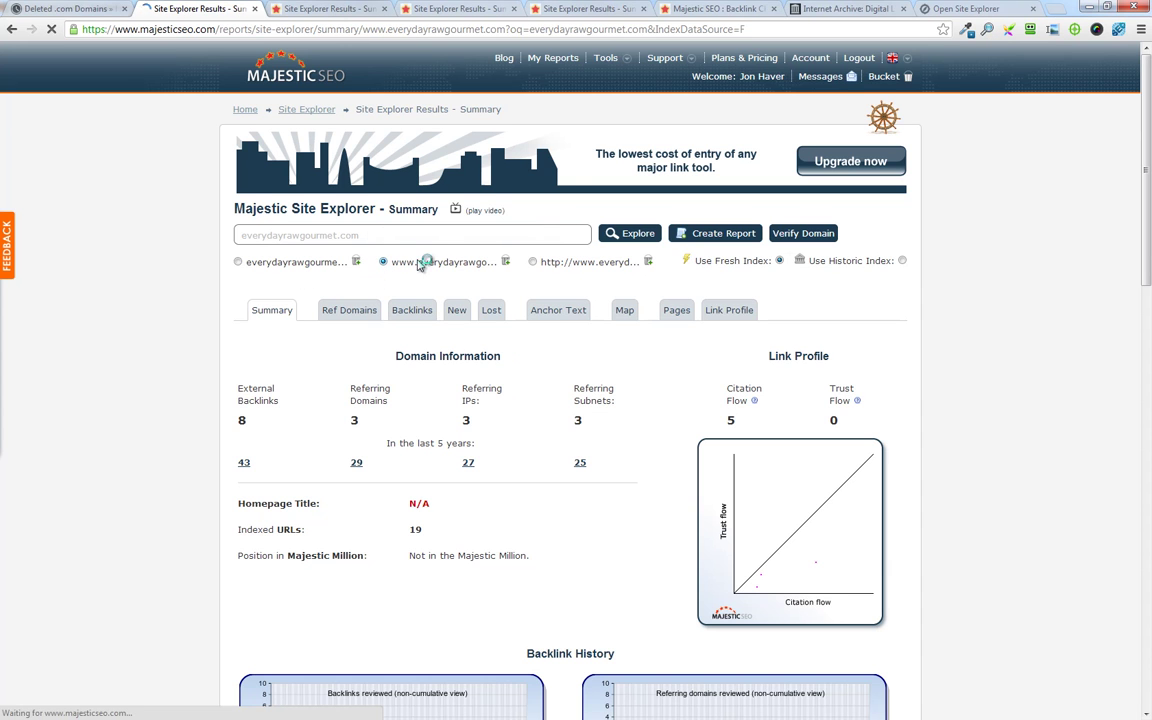
{"action": "left_click", "coordinate": [532, 261]}
{"action": "left_click", "coordinate": [580, 310]}
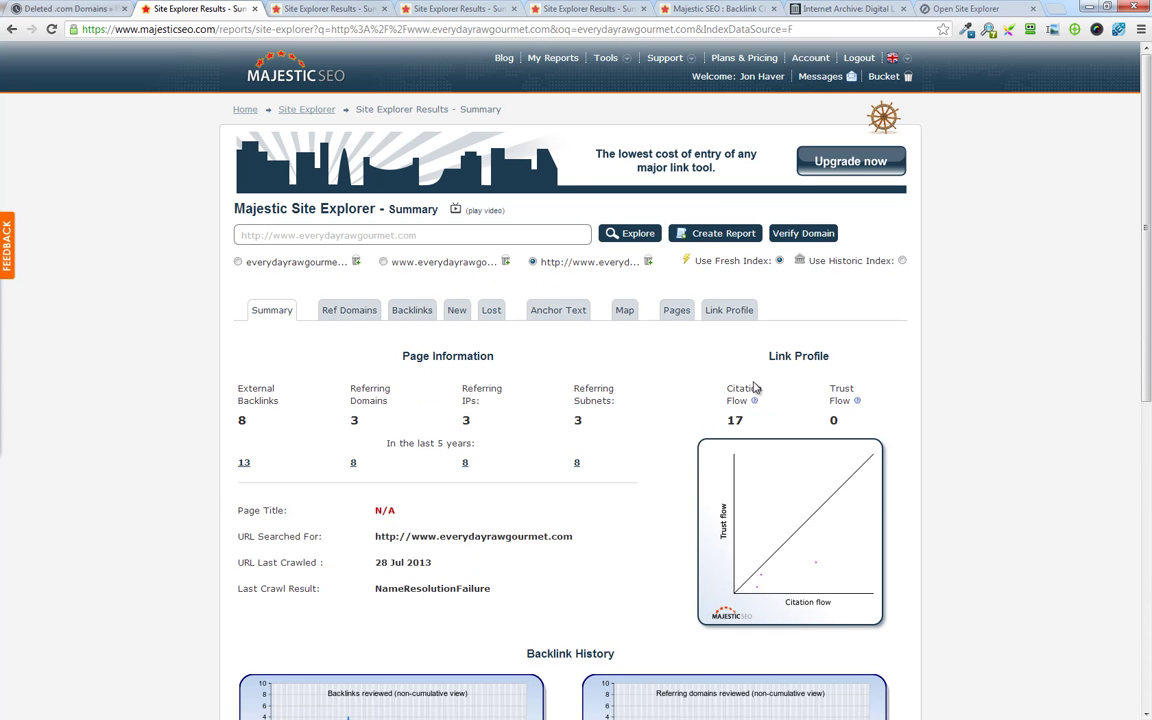
Highlight its Citation Flow value of 17, then close the everydayrawgourmet.com report
{"action": "left_click_drag", "start_coordinate": [763, 353], "coordinate": [866, 417]}
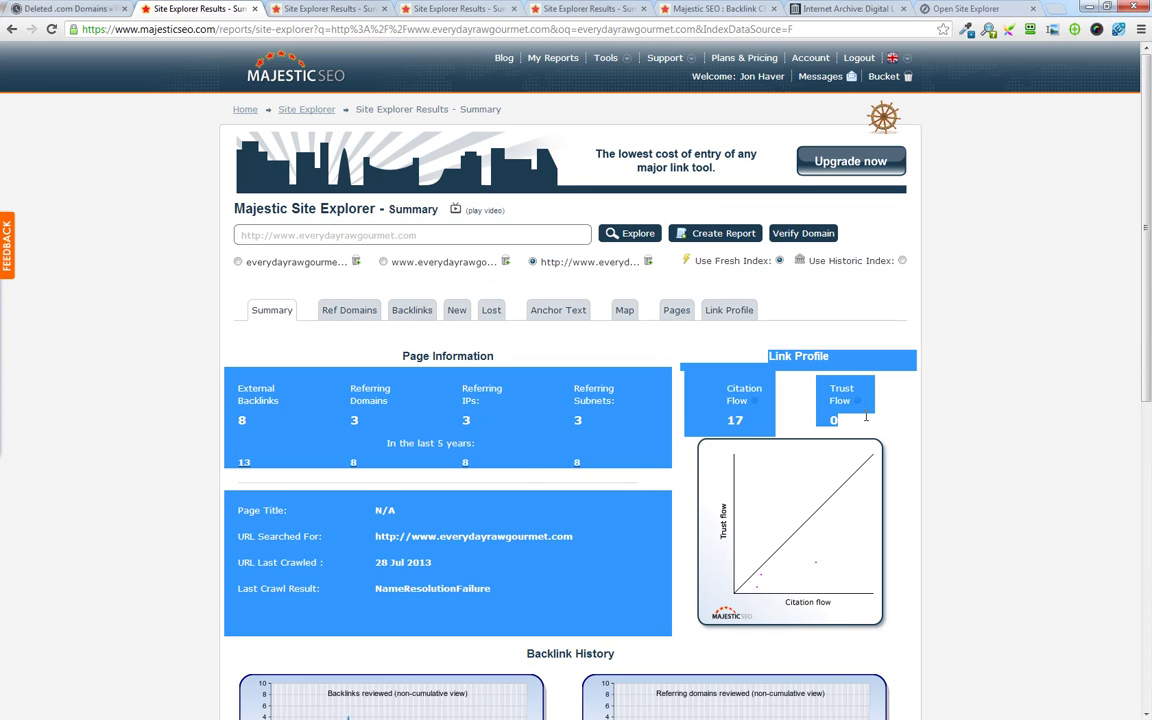
{"action": "left_click", "coordinate": [877, 430]}
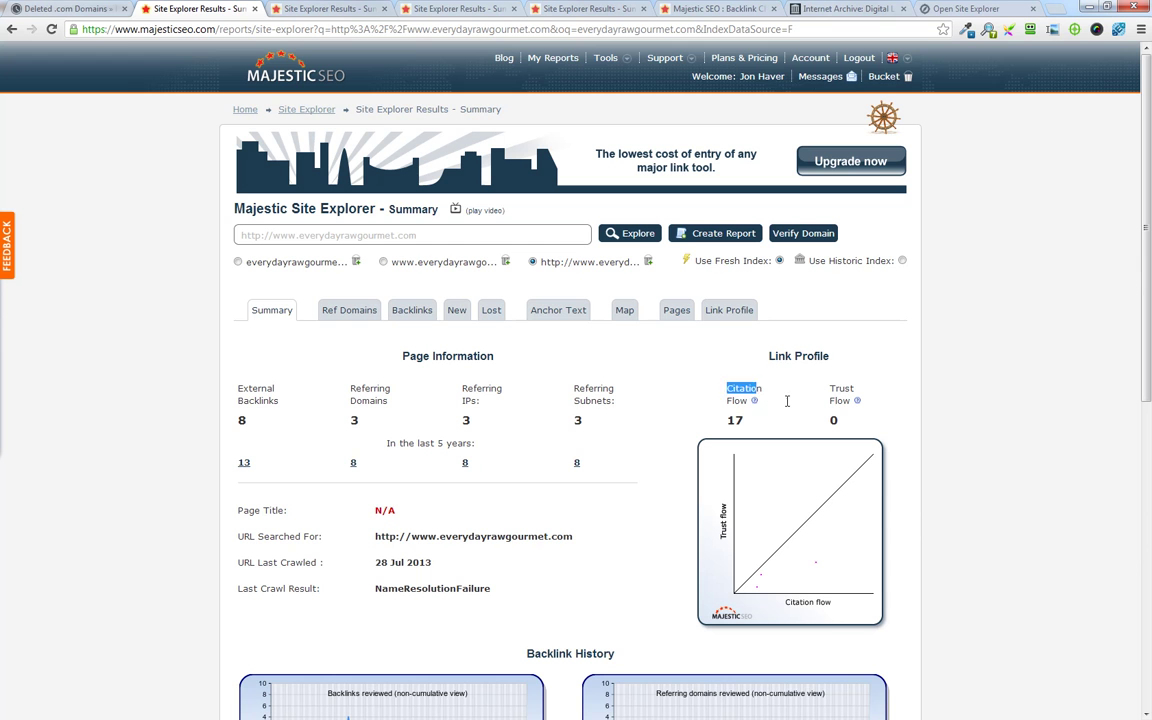
{"action": "left_click_drag", "start_coordinate": [779, 432], "coordinate": [852, 447]}
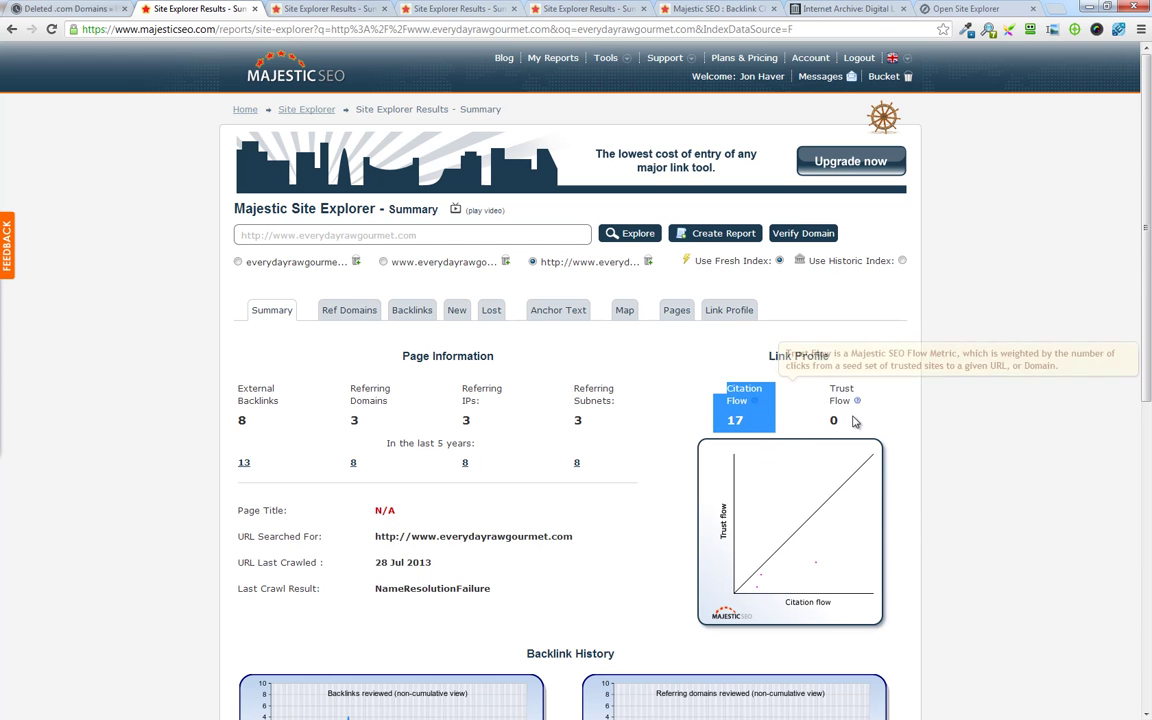
{"action": "scroll", "coordinate": [700, 456], "scroll_direction": "down", "scroll_amount": 6}
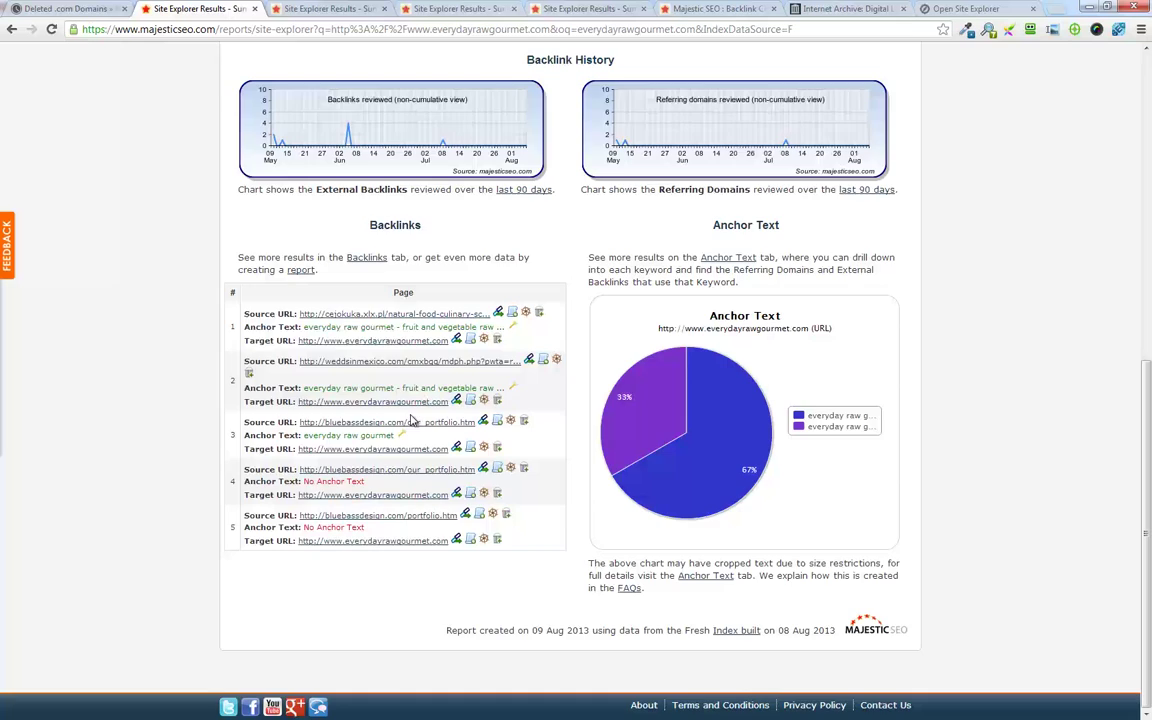
{"action": "scroll", "coordinate": [378, 380], "scroll_direction": "up", "scroll_amount": 6}
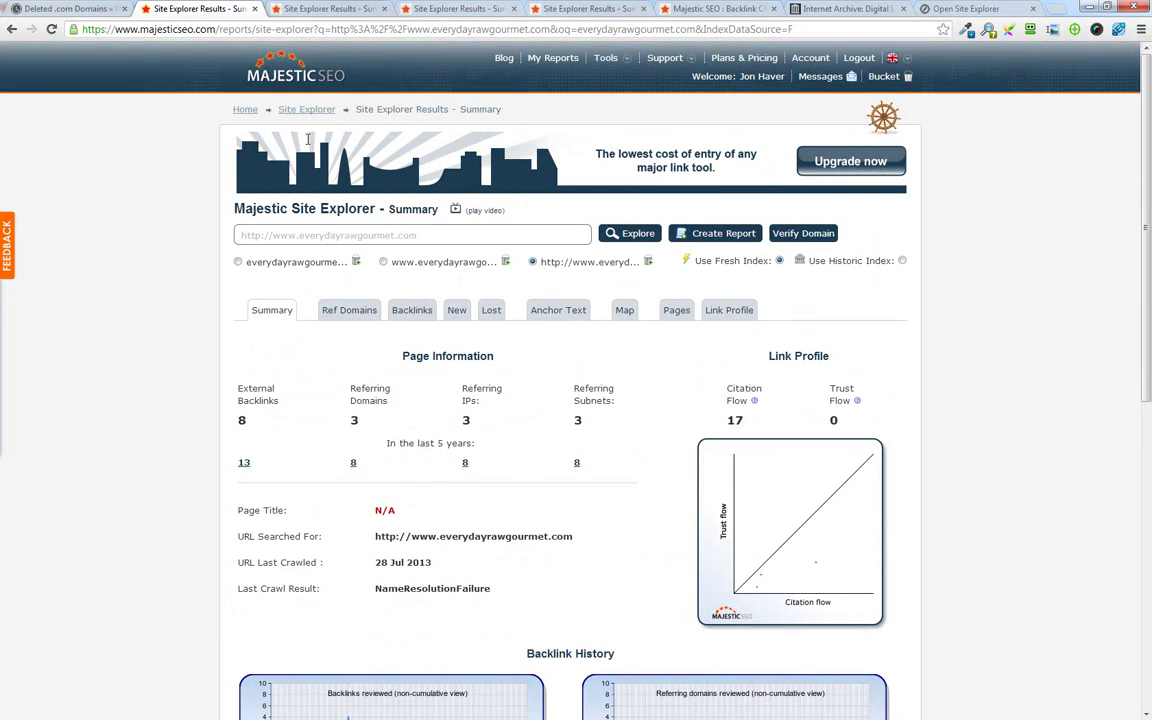
{"action": "left_click", "coordinate": [252, 8]}
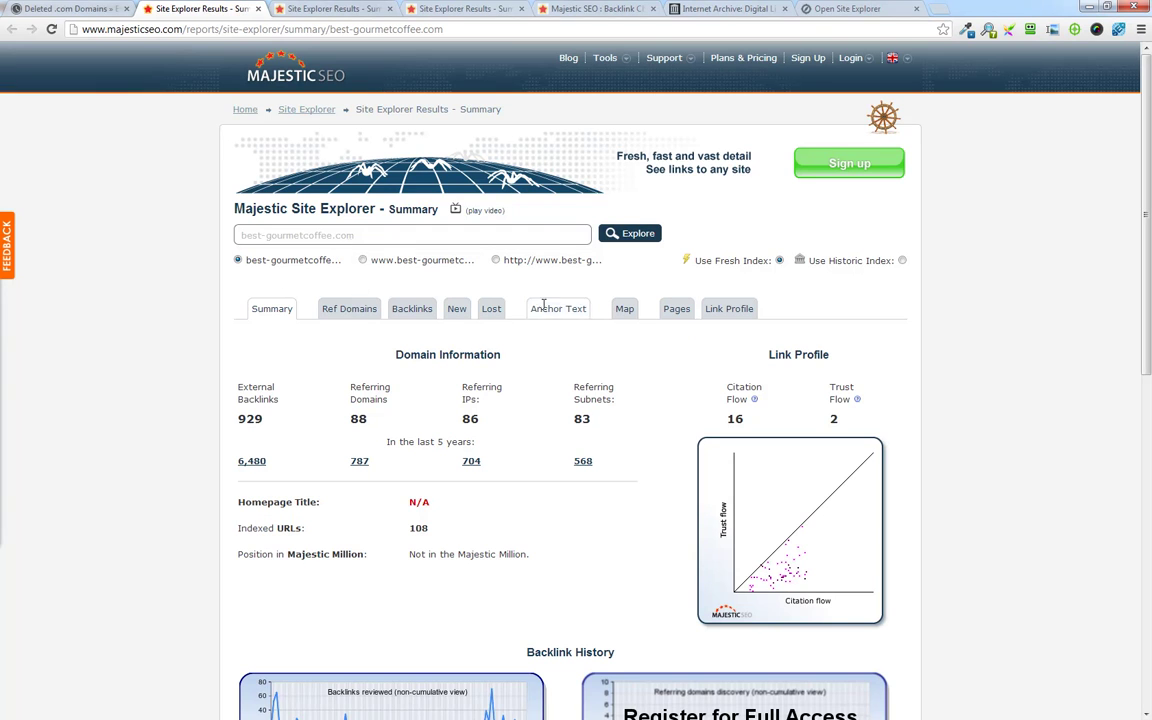
Check best-gourmetcoffee.com's www and homepage URL figures and backlinks, then close its report
{"action": "left_click", "coordinate": [362, 260]}
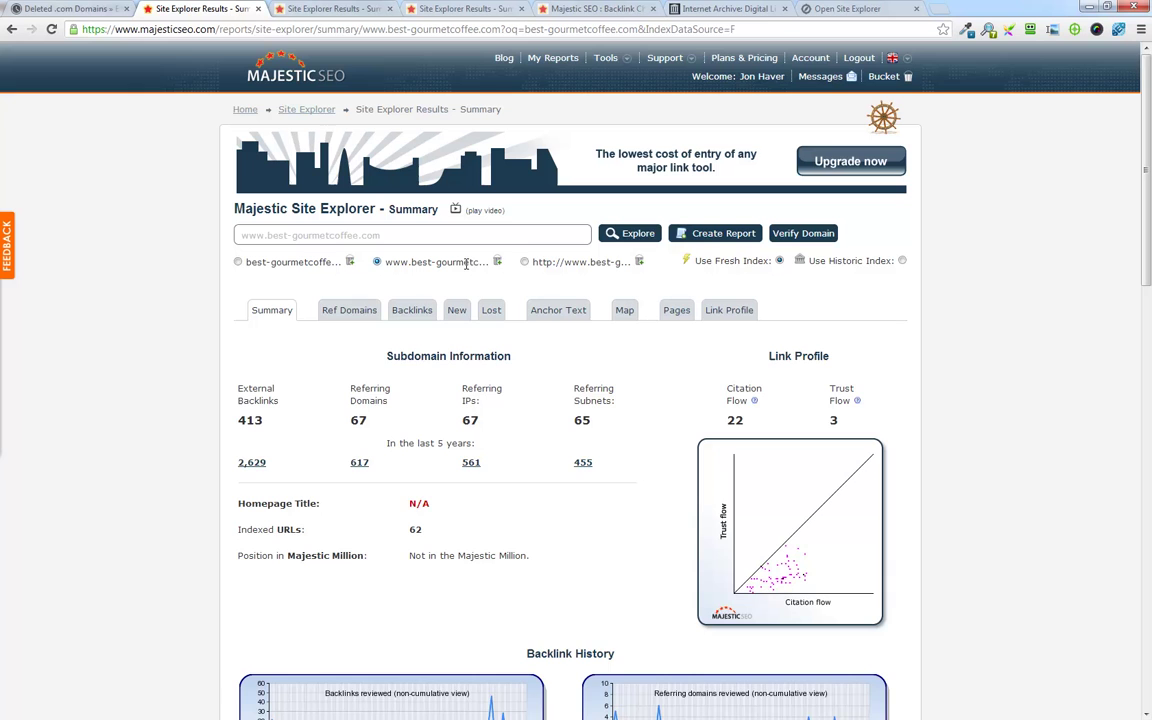
{"action": "left_click", "coordinate": [525, 263]}
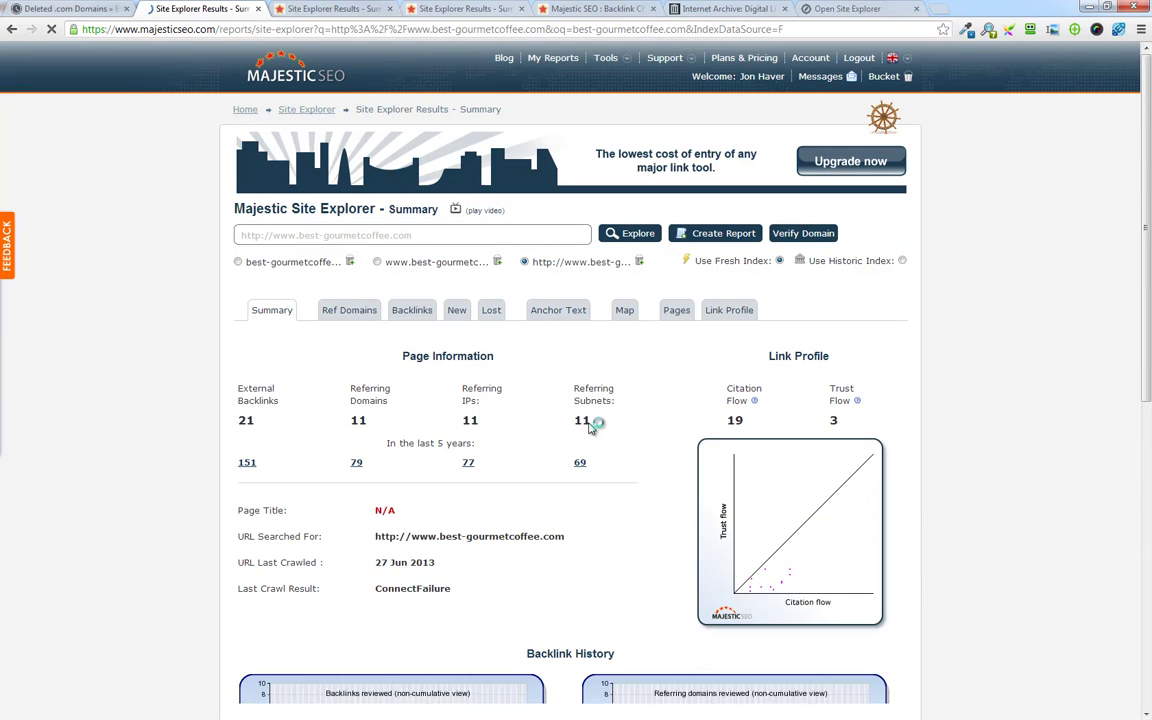
{"action": "scroll", "coordinate": [560, 440], "scroll_direction": "down", "scroll_amount": 3}
{"action": "scroll", "coordinate": [548, 450], "scroll_direction": "down", "scroll_amount": 3}
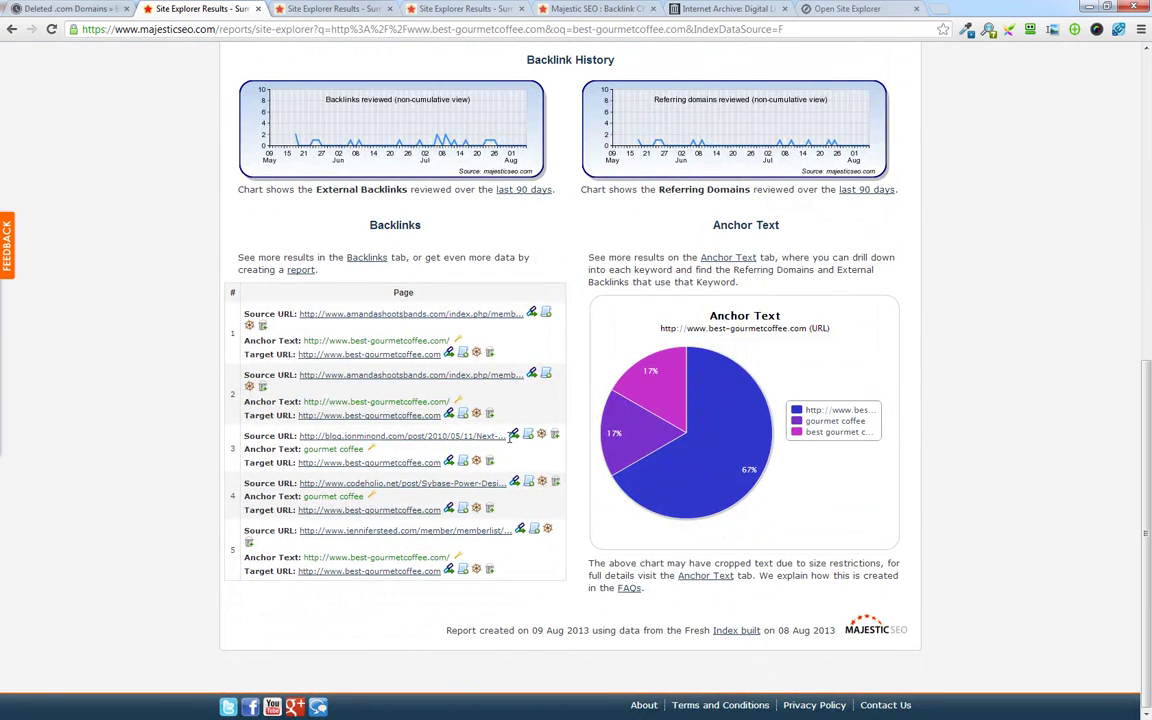
{"action": "scroll", "coordinate": [510, 456], "scroll_direction": "up", "scroll_amount": 6}
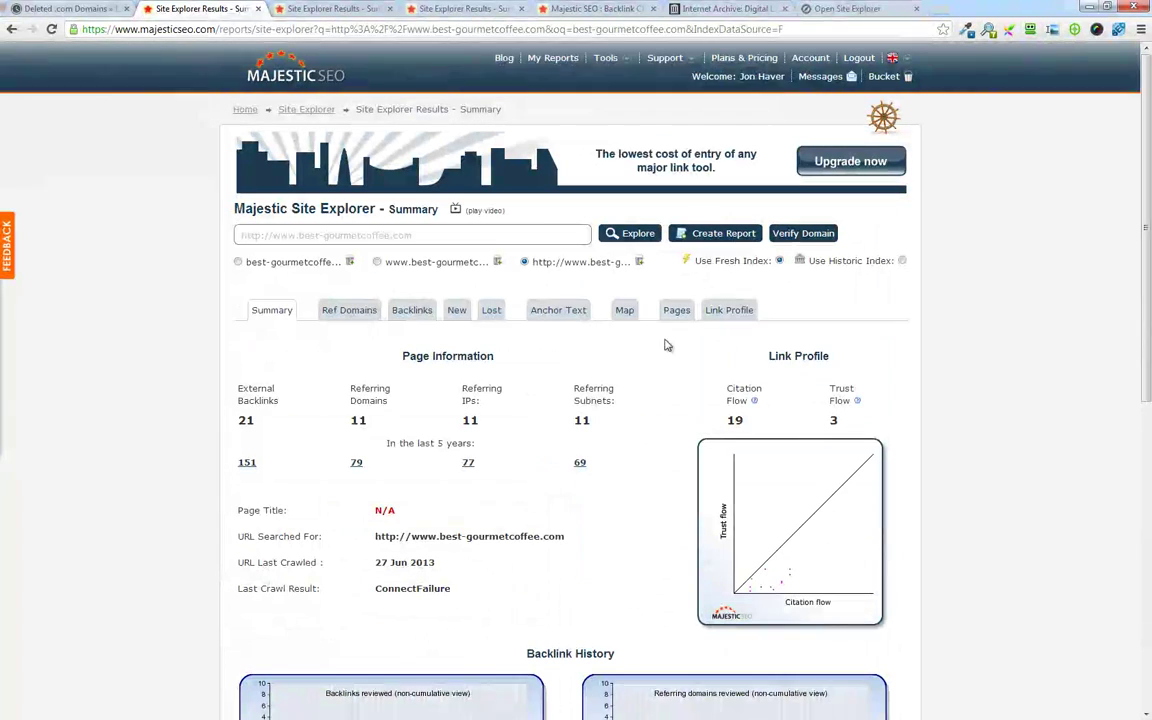
{"action": "left_click", "coordinate": [258, 8]}
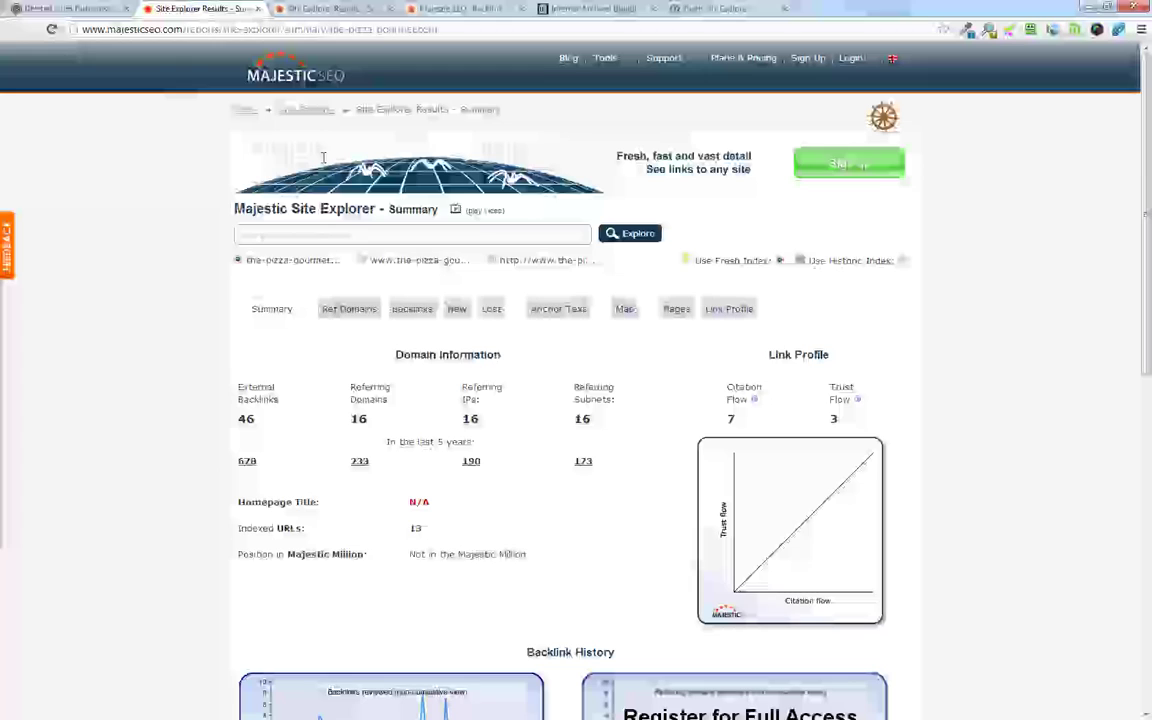
View the-pizza-gourmet.com's homepage figures: 18 backlinks, 5 referring domains, Citation Flow 18
{"action": "left_click", "coordinate": [362, 260]}
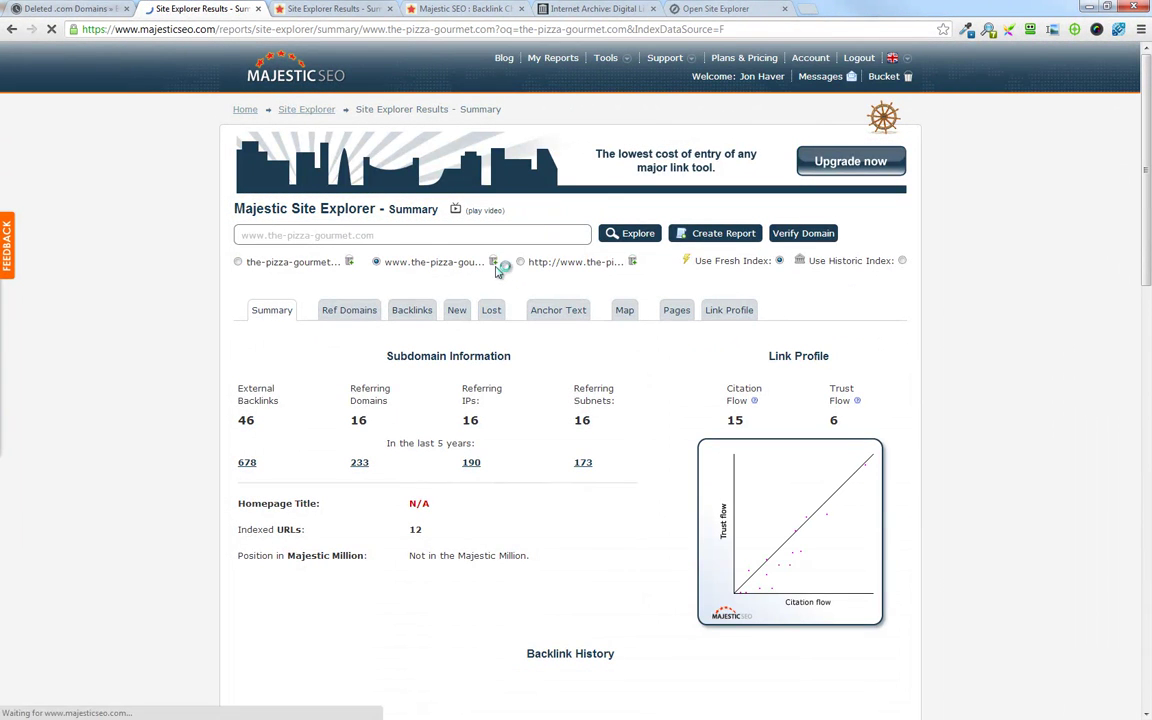
{"action": "left_click", "coordinate": [520, 261]}
{"action": "scroll", "coordinate": [540, 393], "scroll_direction": "down", "scroll_amount": 5}
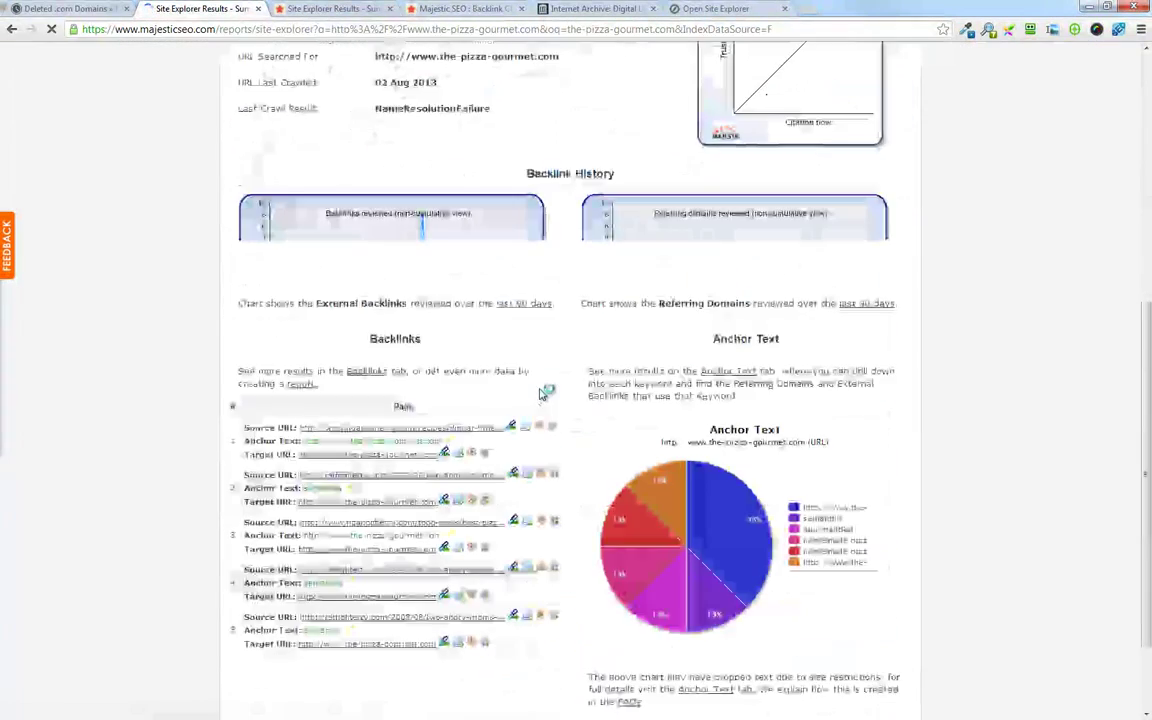
{"action": "scroll", "coordinate": [540, 393], "scroll_direction": "up", "scroll_amount": 5}
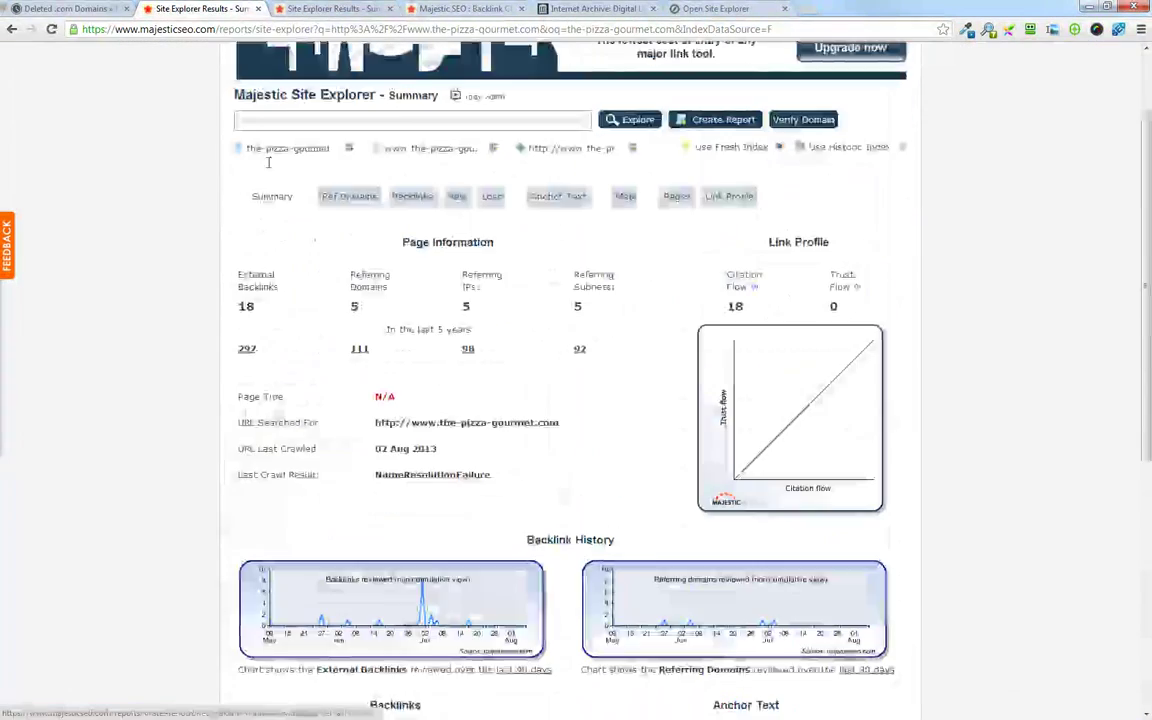
{"action": "left_click", "coordinate": [258, 9]}
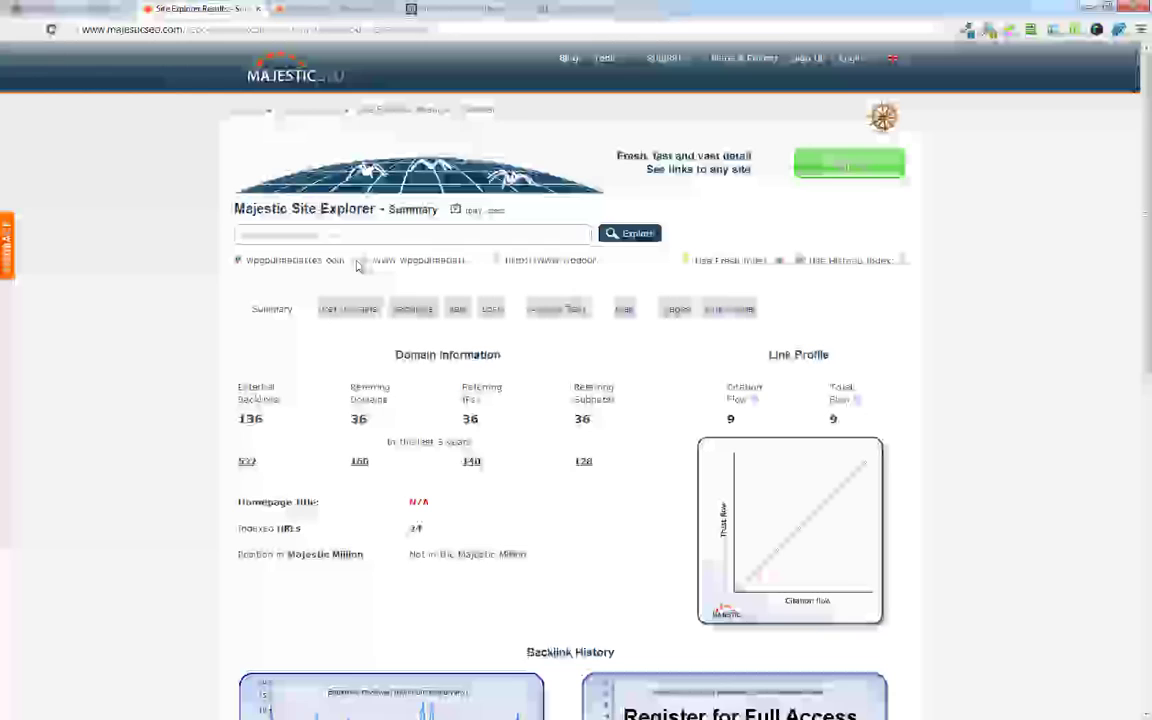
{"action": "left_click", "coordinate": [365, 261]}
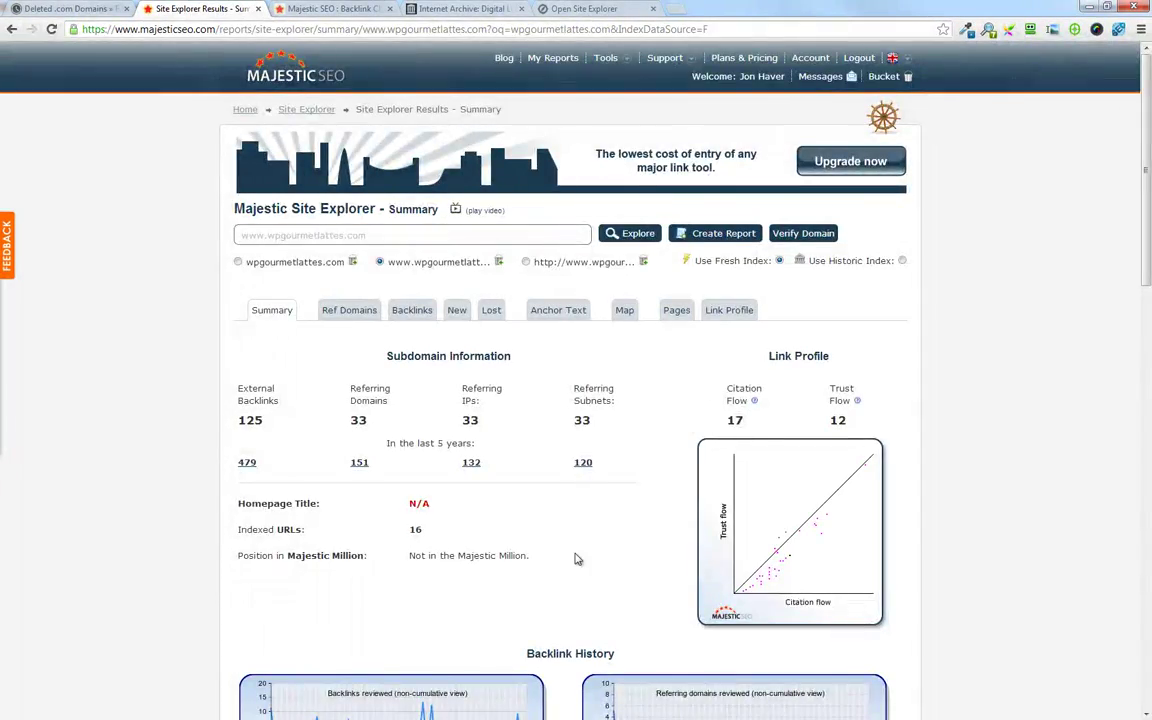
{"action": "scroll", "coordinate": [575, 559], "scroll_direction": "down", "scroll_amount": 7}
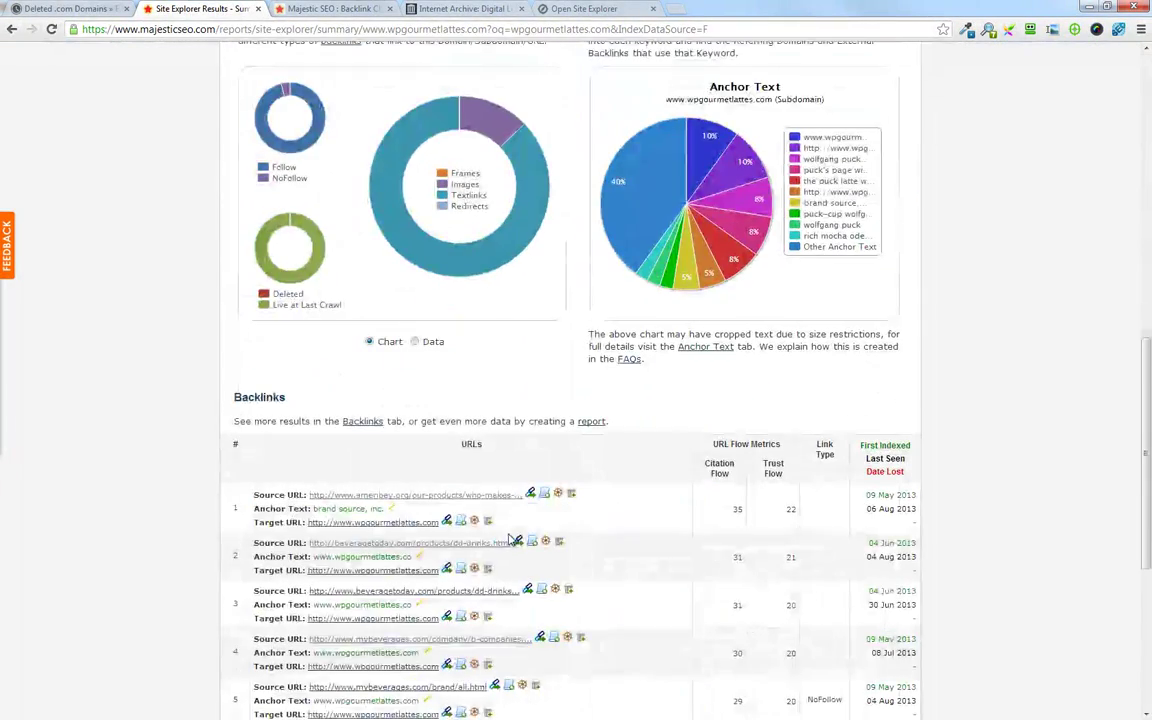
{"action": "scroll", "coordinate": [458, 530], "scroll_direction": "up", "scroll_amount": 7}
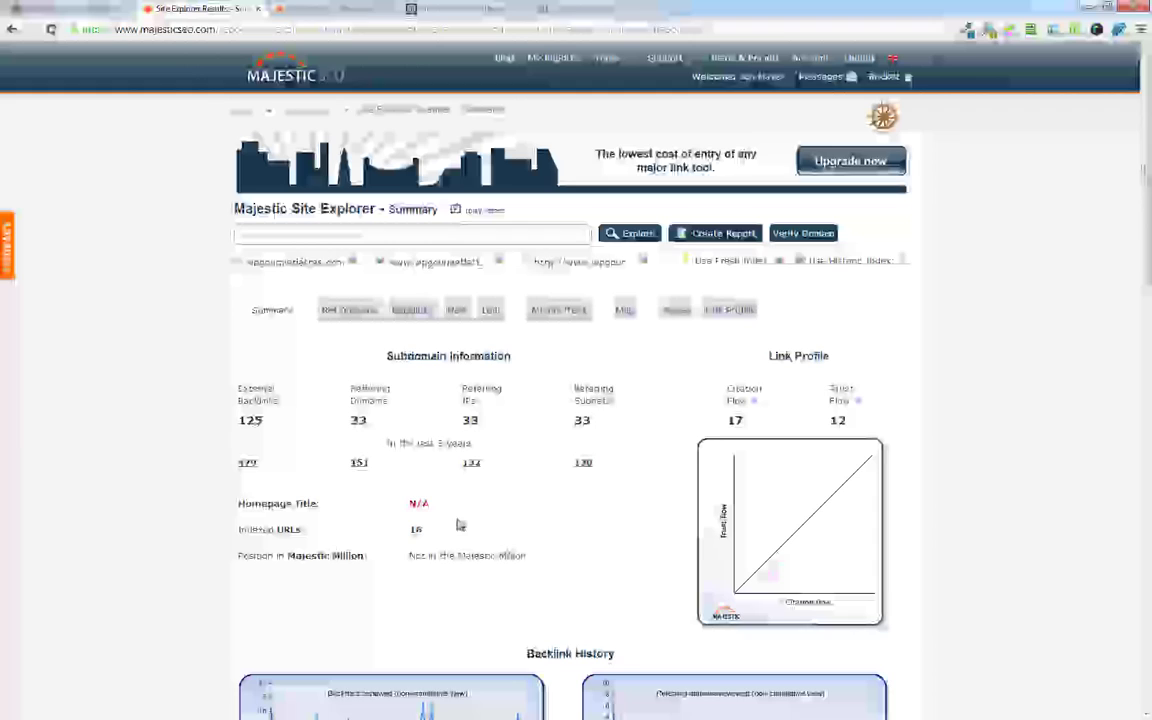
{"action": "left_click", "coordinate": [526, 262]}
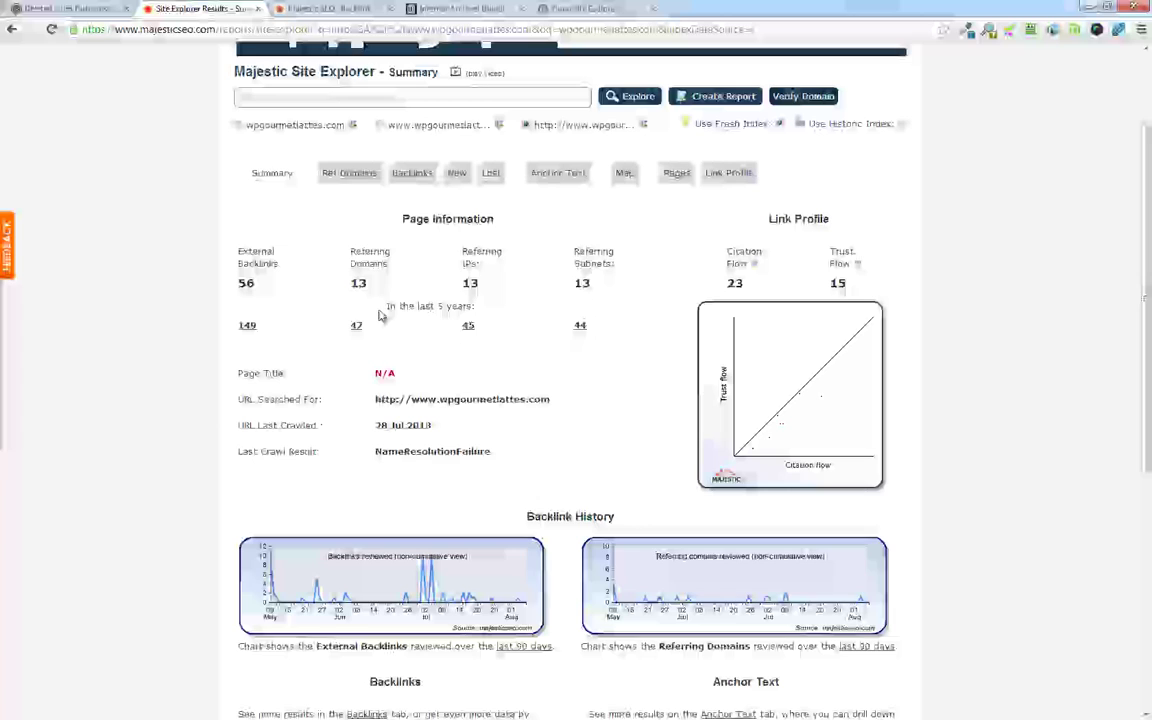
{"action": "scroll", "coordinate": [580, 480], "scroll_direction": "up", "scroll_amount": 2}
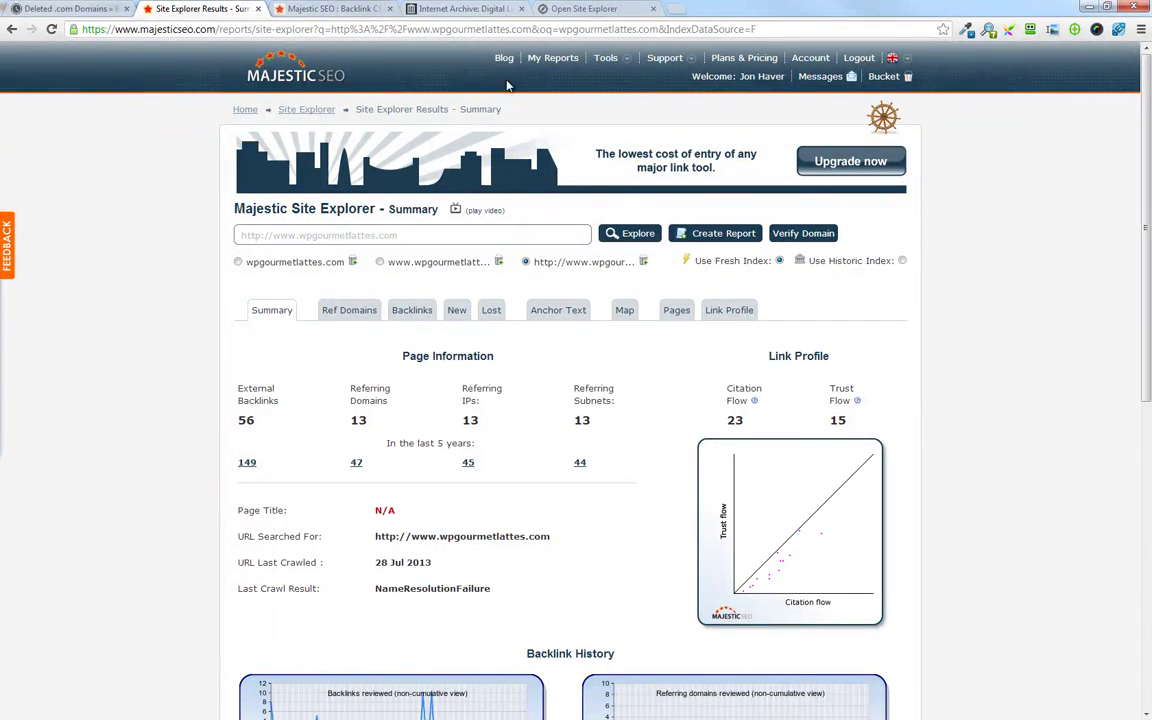
Close the extra Majestic homepage tab and copy the searched wpgourmetlattes.com URL for the Internet Archive
{"action": "left_click", "coordinate": [315, 8]}
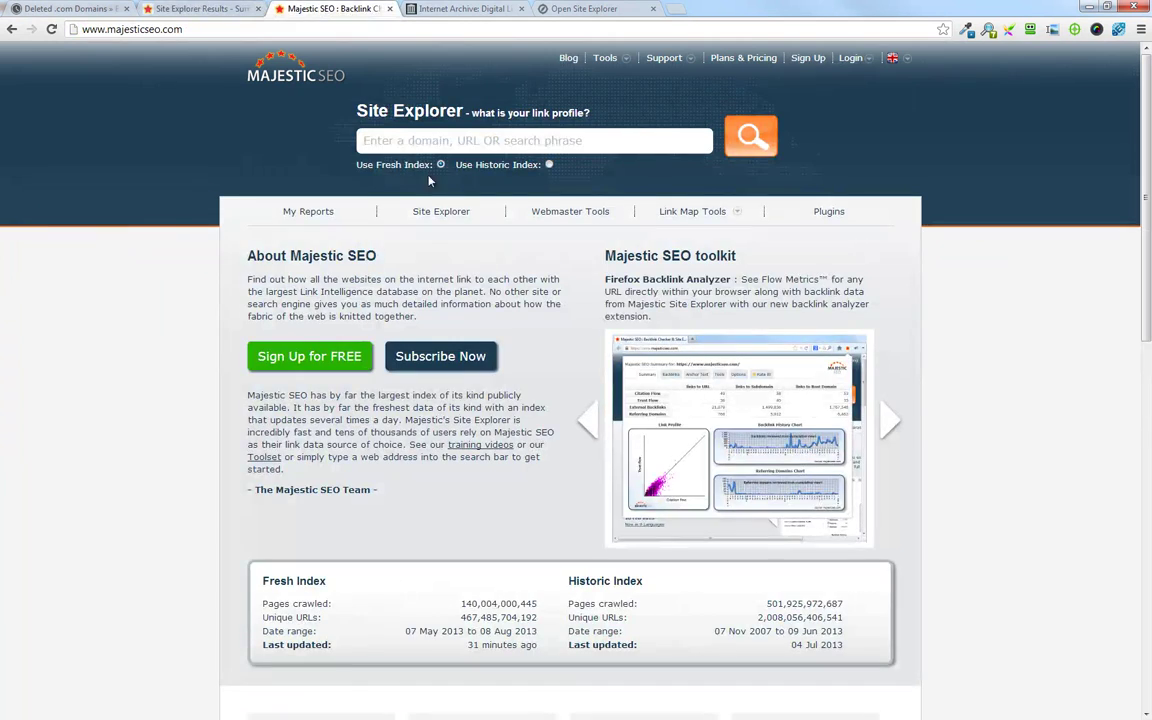
{"action": "left_click", "coordinate": [391, 8]}
{"action": "left_click", "coordinate": [207, 8]}
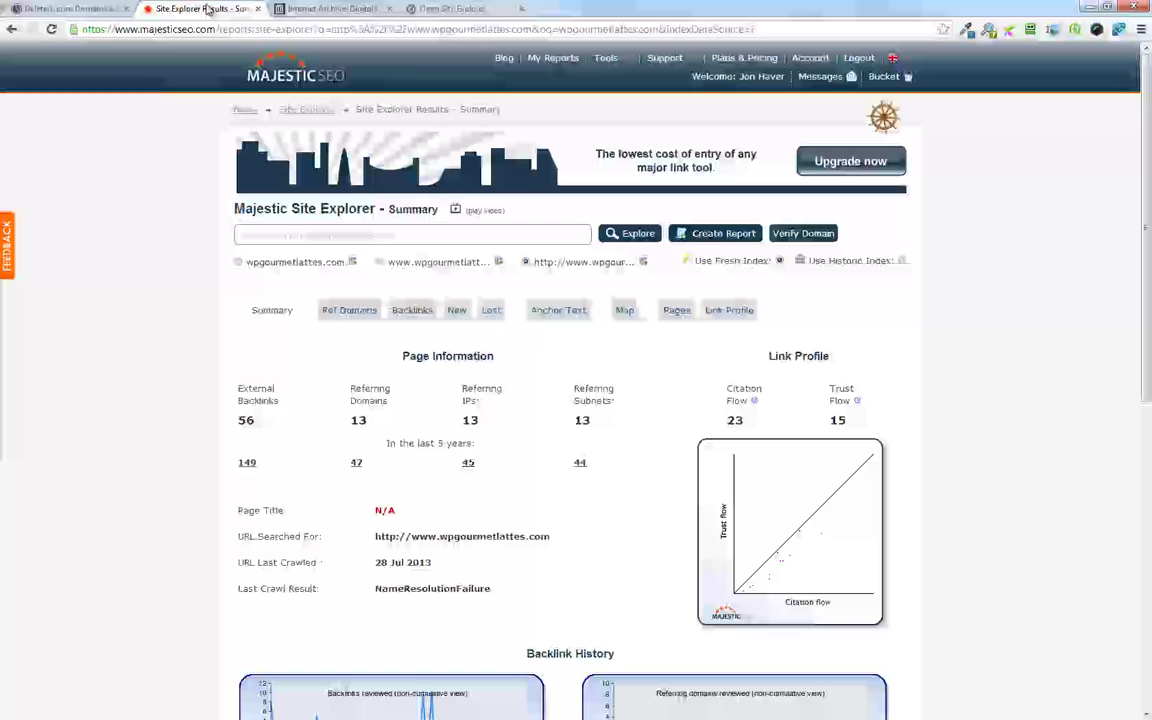
{"action": "left_click_drag", "start_coordinate": [407, 233], "coordinate": [56, 240]}
{"action": "key", "text": "ctrl+c"}
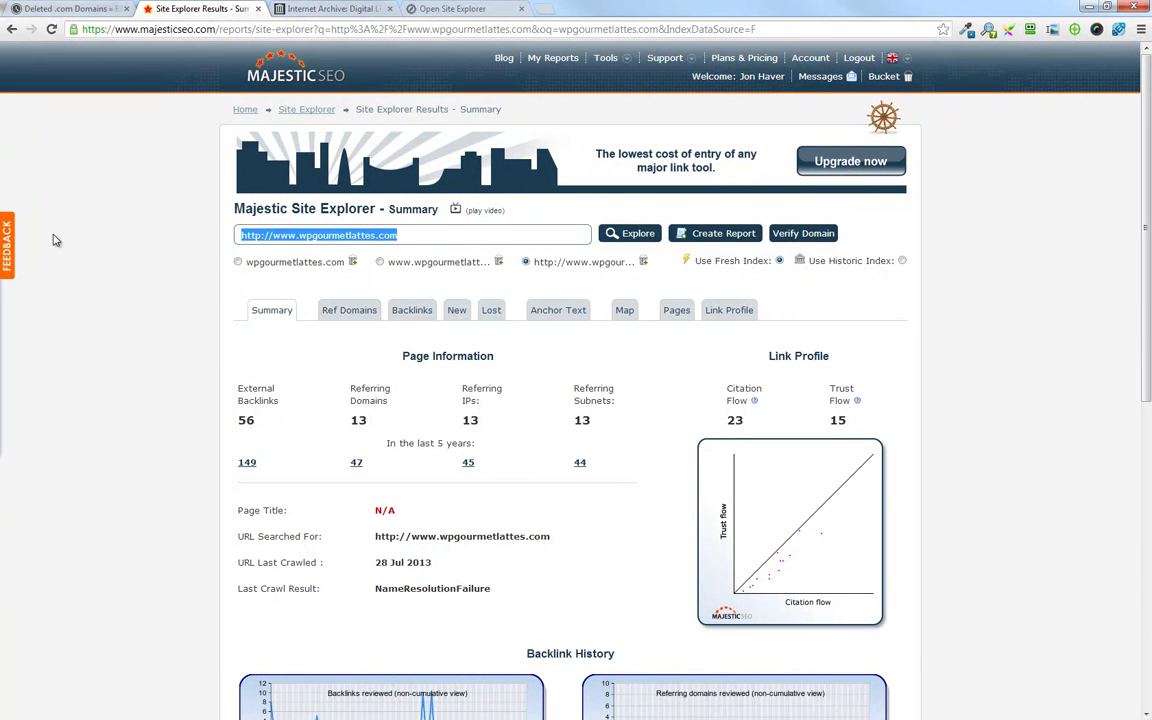
{"action": "left_click", "coordinate": [332, 9]}
Look up wpgourmetlattes.com in the Wayback Machine and open its 21 November 2007 capture
{"action": "left_click", "coordinate": [589, 194]}
{"action": "key", "text": "ctrl+v"}
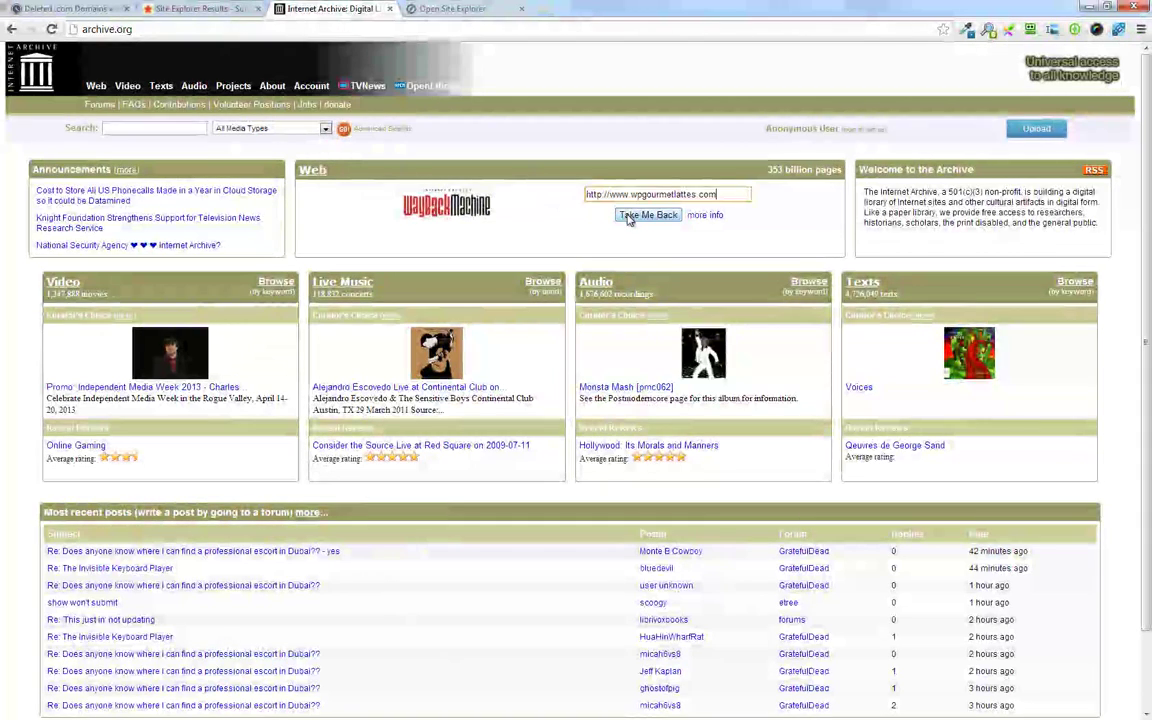
{"action": "left_click", "coordinate": [640, 217]}
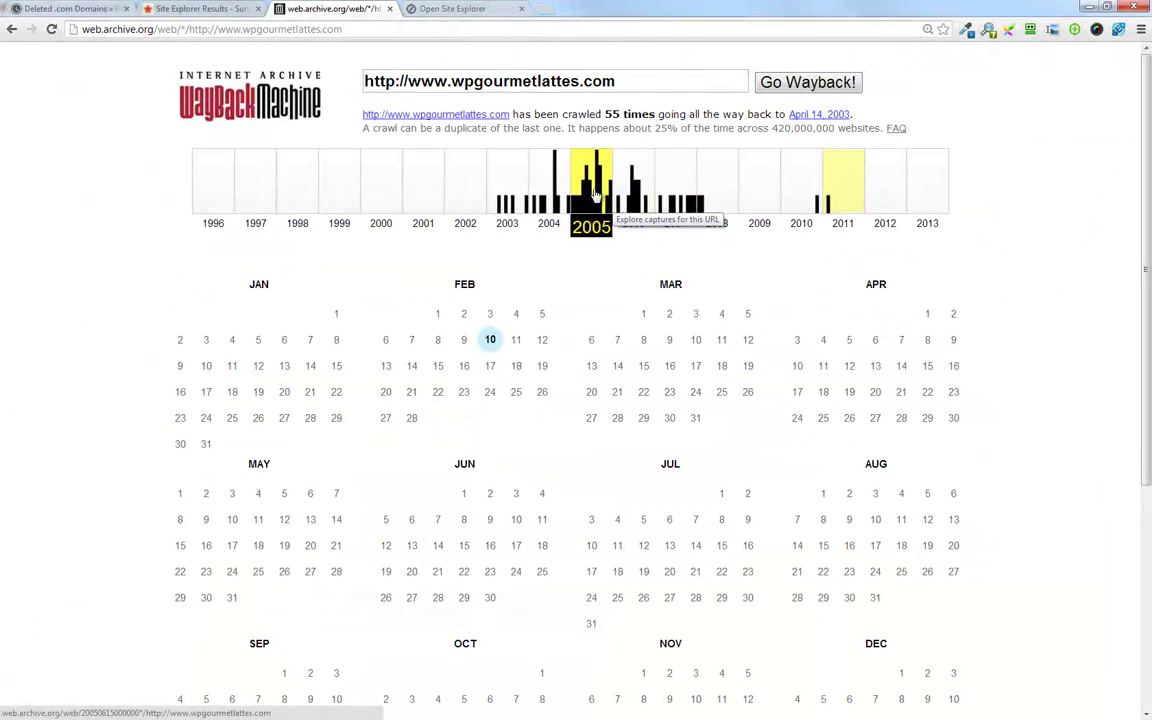
{"action": "left_click", "coordinate": [688, 226]}
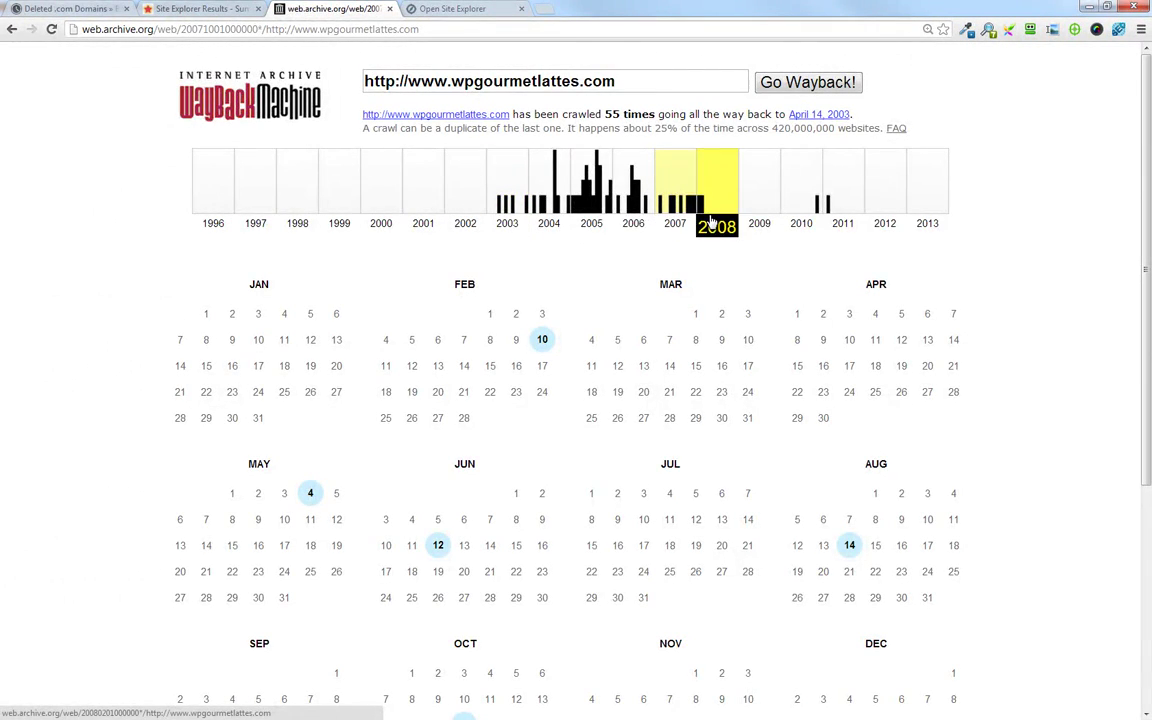
{"action": "scroll", "coordinate": [576, 419], "scroll_direction": "down", "scroll_amount": 3}
{"action": "scroll", "coordinate": [713, 537], "scroll_direction": "up", "scroll_amount": 1}
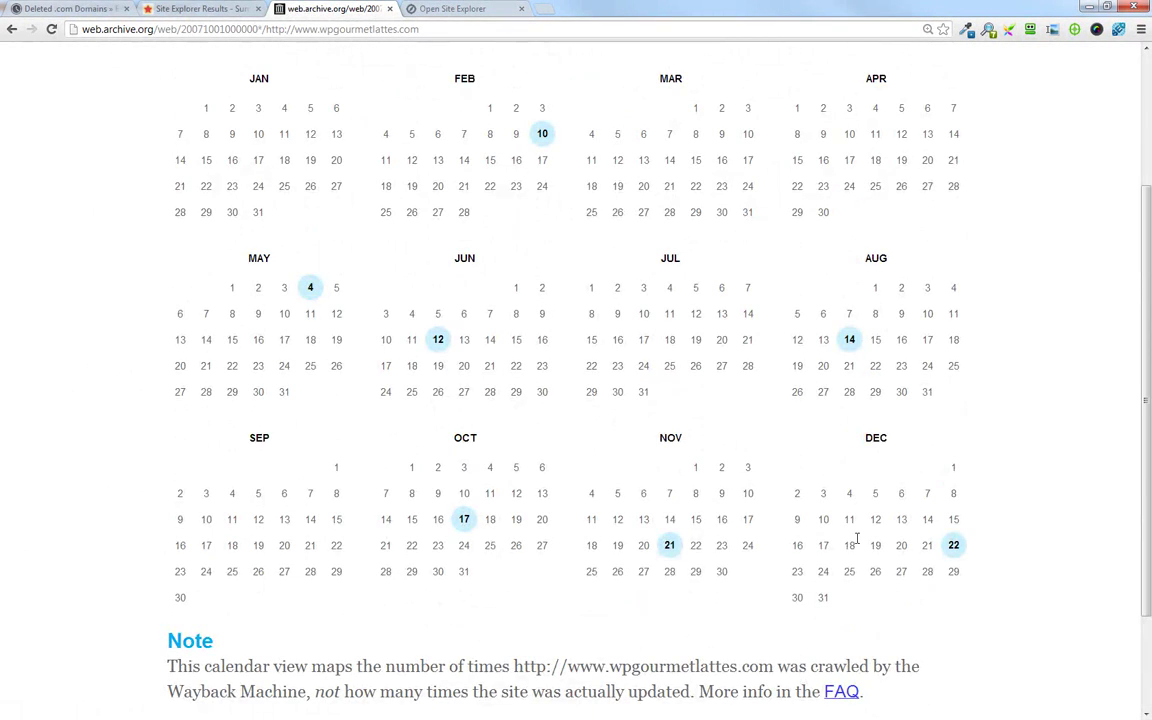
{"action": "left_click", "coordinate": [636, 500]}
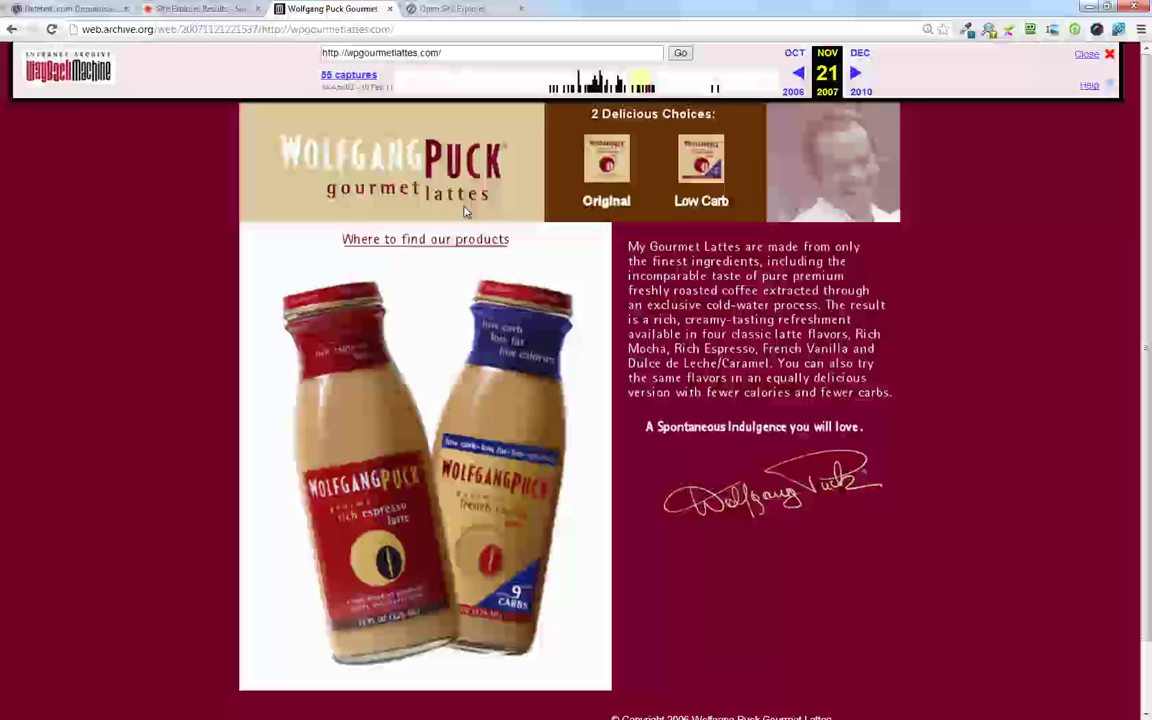
Select the Wolfgang Puck page's footer text and copy the archived snapshot URL
{"action": "left_click", "coordinate": [352, 53]}
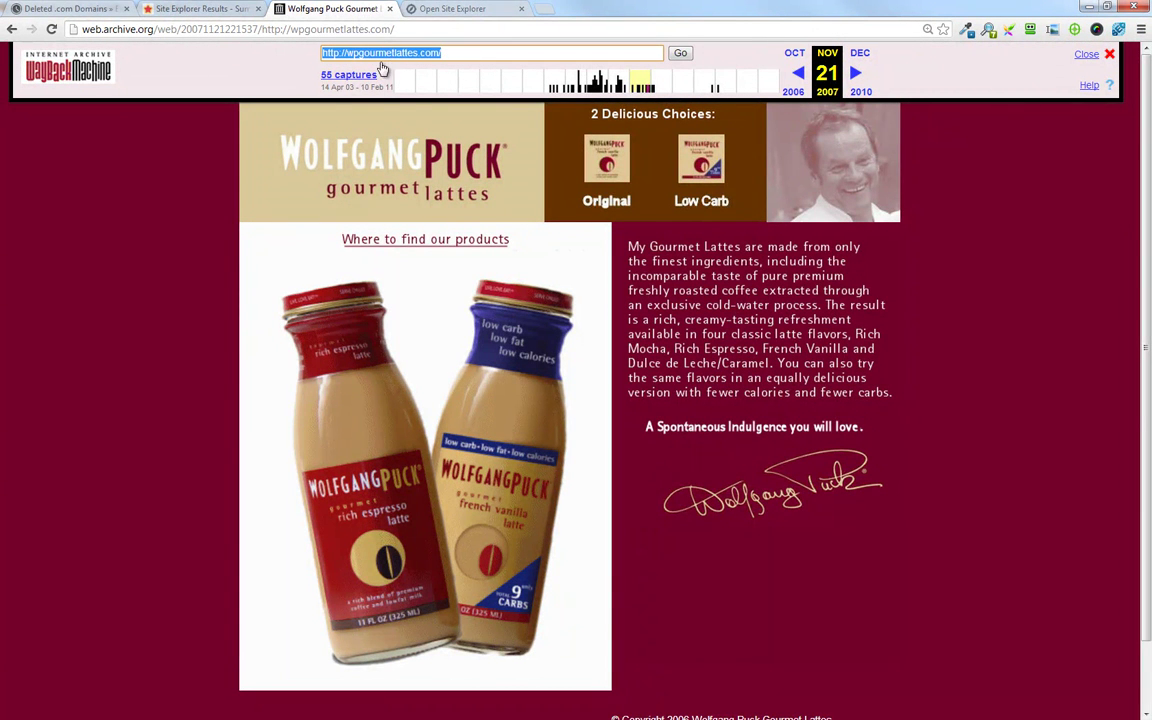
{"action": "scroll", "coordinate": [560, 350], "scroll_direction": "down", "scroll_amount": 1}
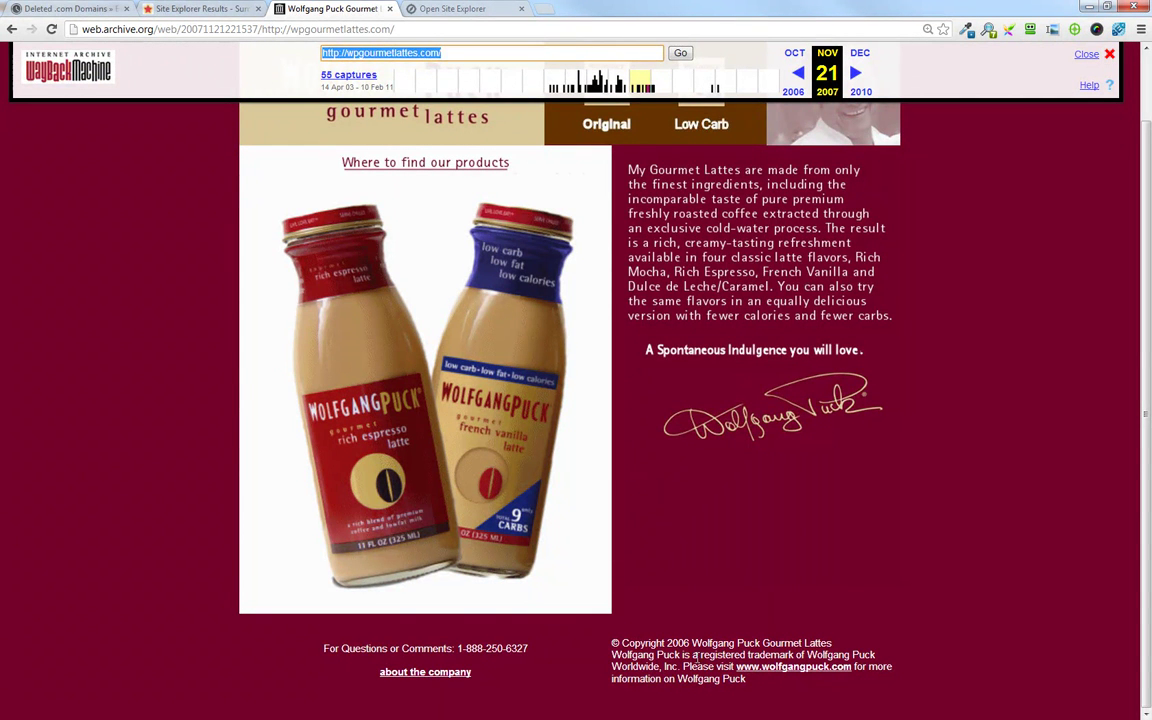
{"action": "left_click_drag", "start_coordinate": [694, 656], "coordinate": [612, 655]}
{"action": "scroll", "coordinate": [631, 618], "scroll_direction": "up", "scroll_amount": 1}
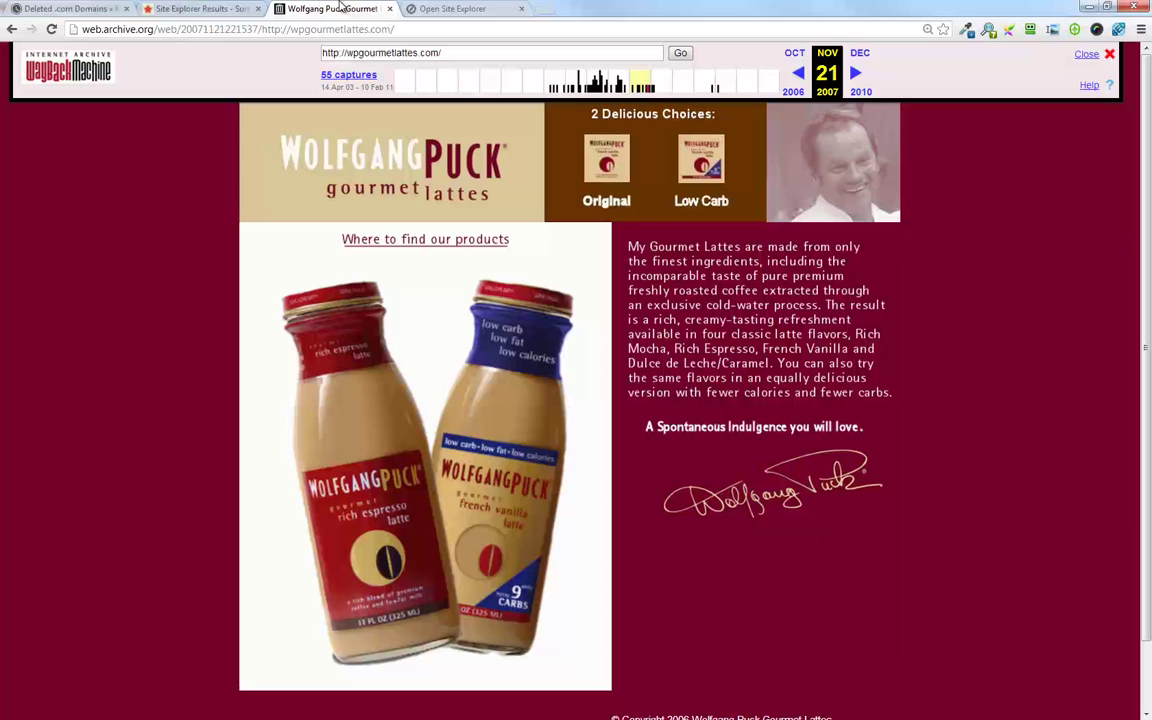
{"action": "triple_click", "coordinate": [449, 57]}
{"action": "left_click_drag", "start_coordinate": [449, 57], "coordinate": [469, 131]}
{"action": "key", "text": "ctrl+c"}
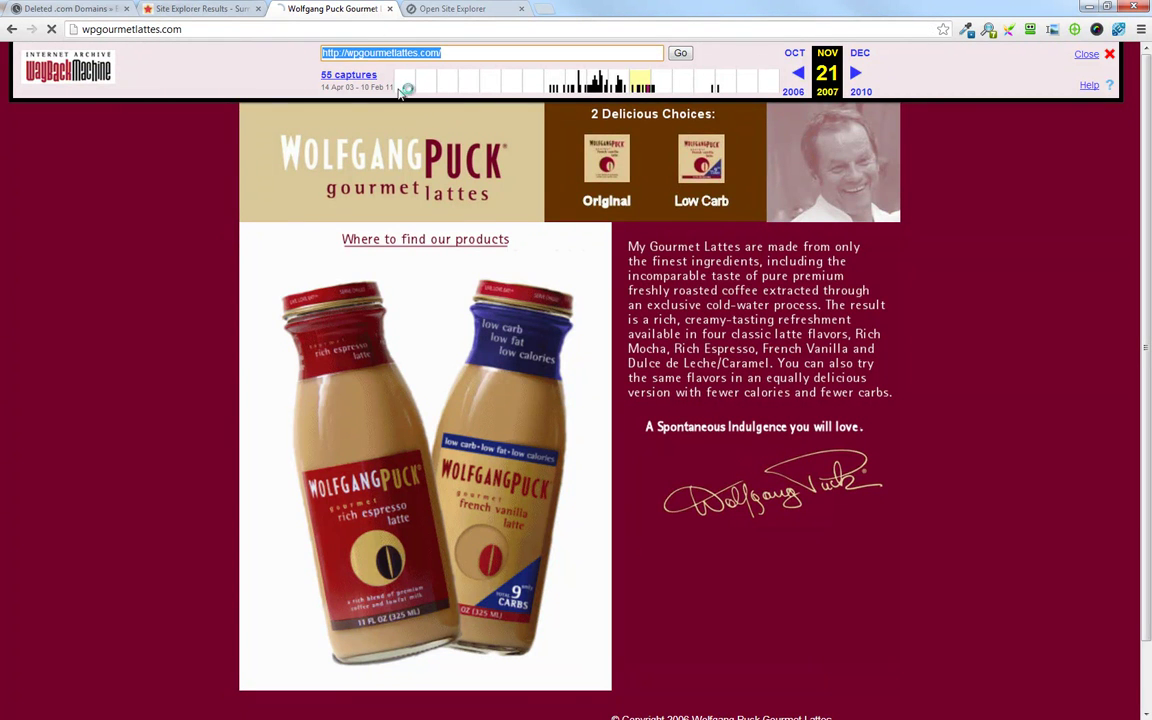
Look up wpgourmetlattes.com in Open Site Explorer: DA 23, PA 31, 3 linking root domains, 9 links
{"action": "left_click", "coordinate": [519, 8]}
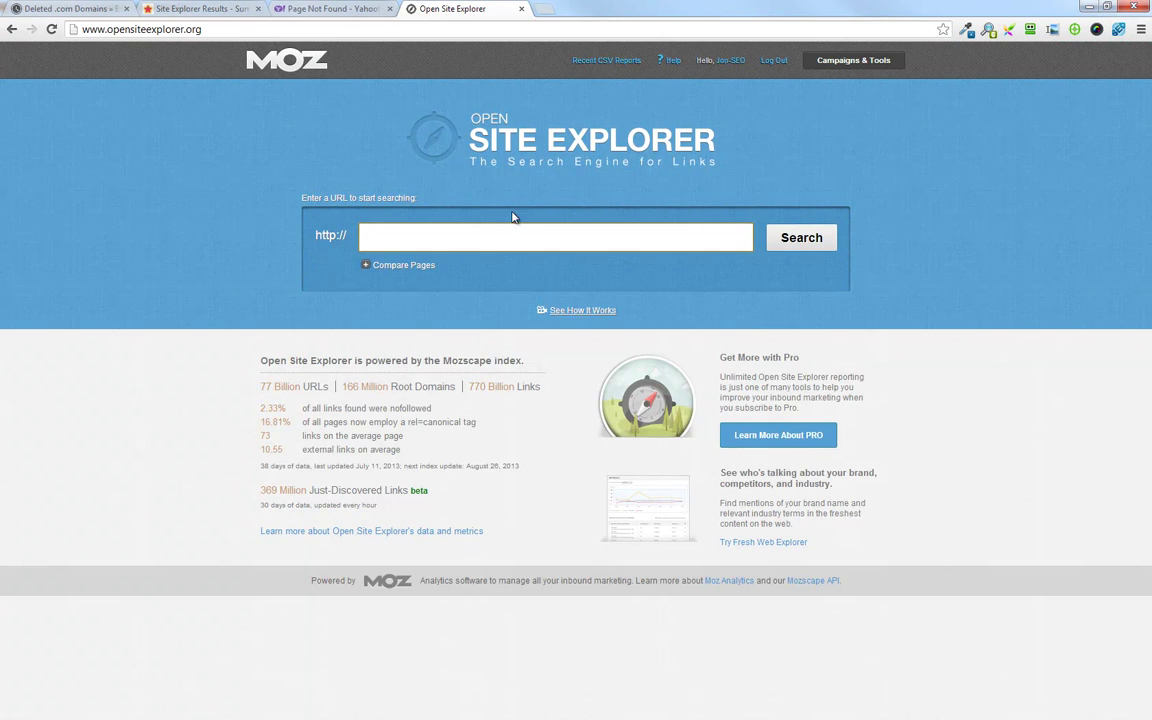
{"action": "left_click", "coordinate": [465, 236]}
{"action": "key", "text": "ctrl+v"}
{"action": "left_click", "coordinate": [801, 238]}
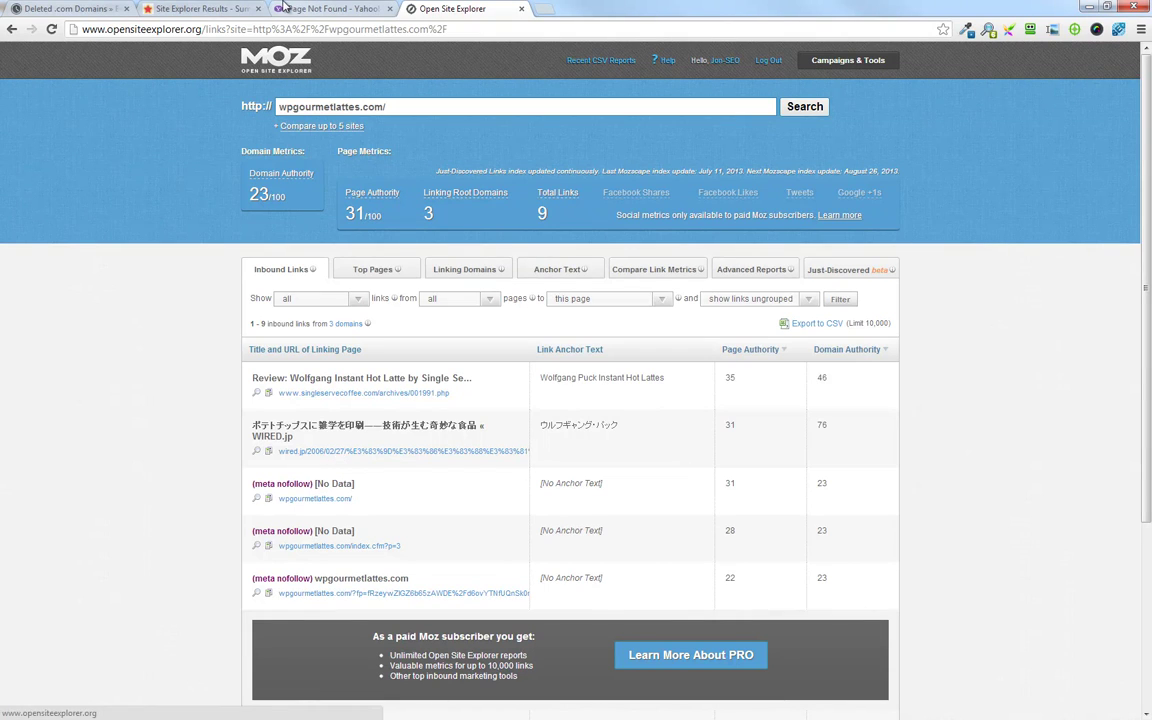
Return to the wpgourmetlattes.com Majestic report and scroll through its backlinks
{"action": "left_click", "coordinate": [210, 9]}
{"action": "scroll", "coordinate": [575, 495], "scroll_direction": "down", "scroll_amount": 5}
{"action": "scroll", "coordinate": [575, 495], "scroll_direction": "down", "scroll_amount": 1}
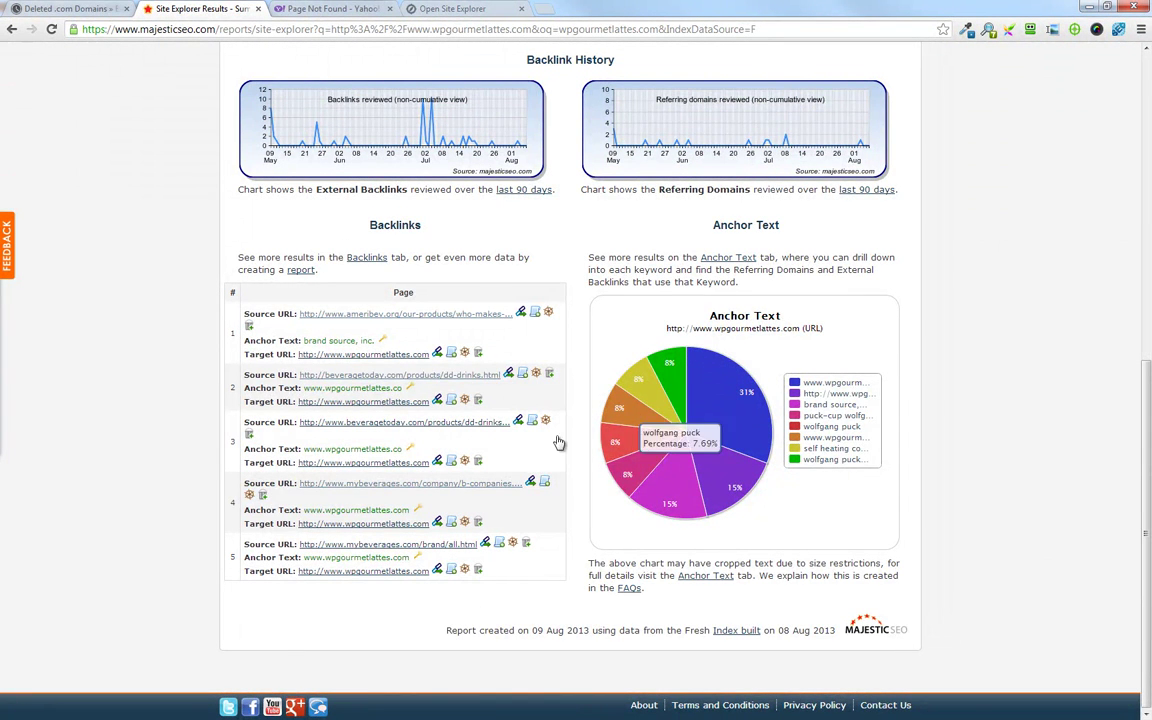
Check the live domain's Yahoo page, then review Open Site Explorer's 9 inbound links for wpgourmetlattes.com
{"action": "scroll", "coordinate": [515, 370], "scroll_direction": "up", "scroll_amount": 3}
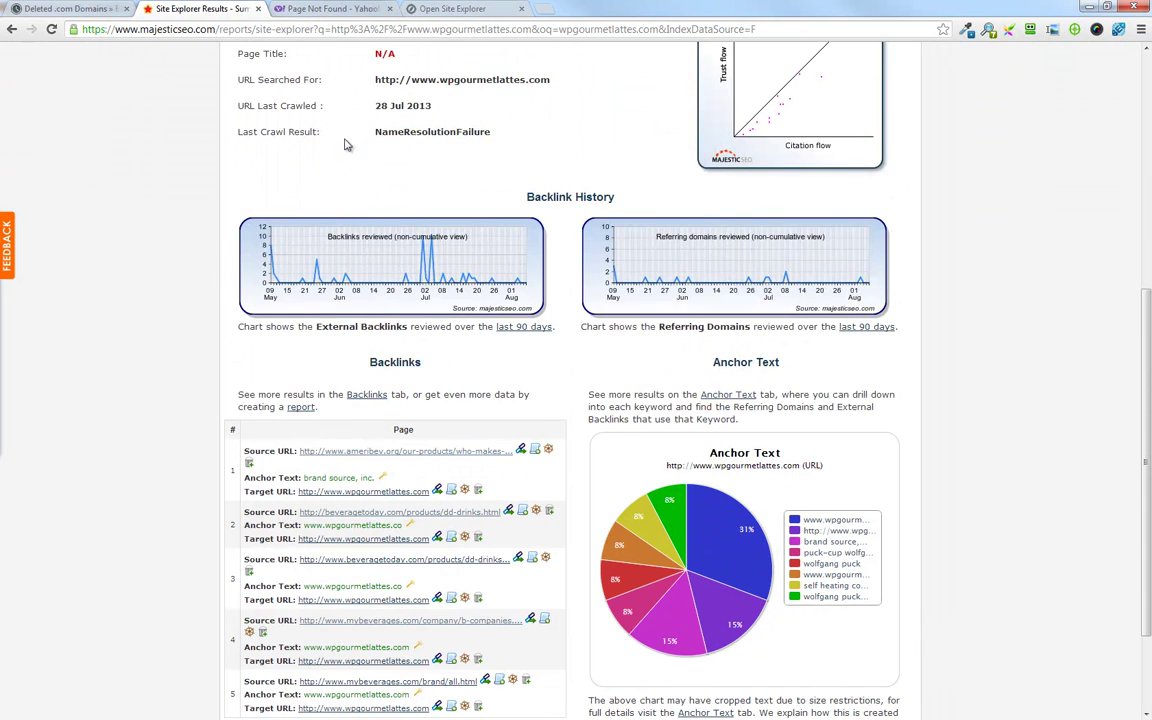
{"action": "left_click", "coordinate": [355, 9]}
{"action": "left_click", "coordinate": [450, 9]}
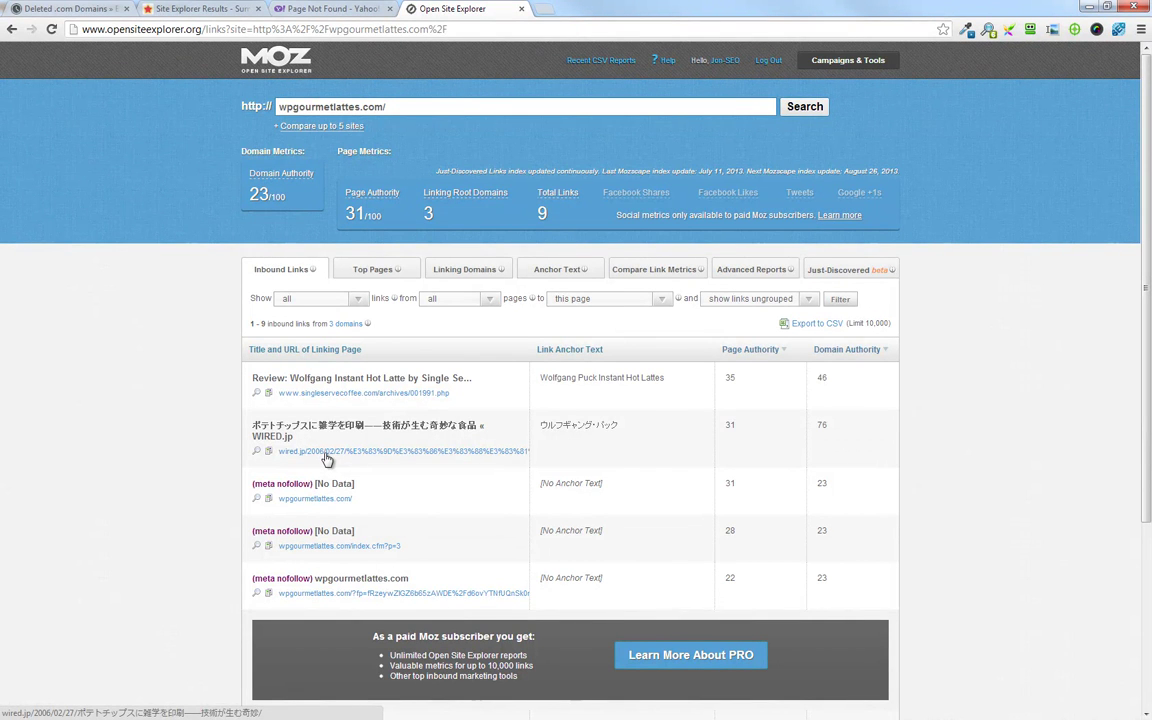
{"action": "scroll", "coordinate": [352, 446], "scroll_direction": "down", "scroll_amount": 3}
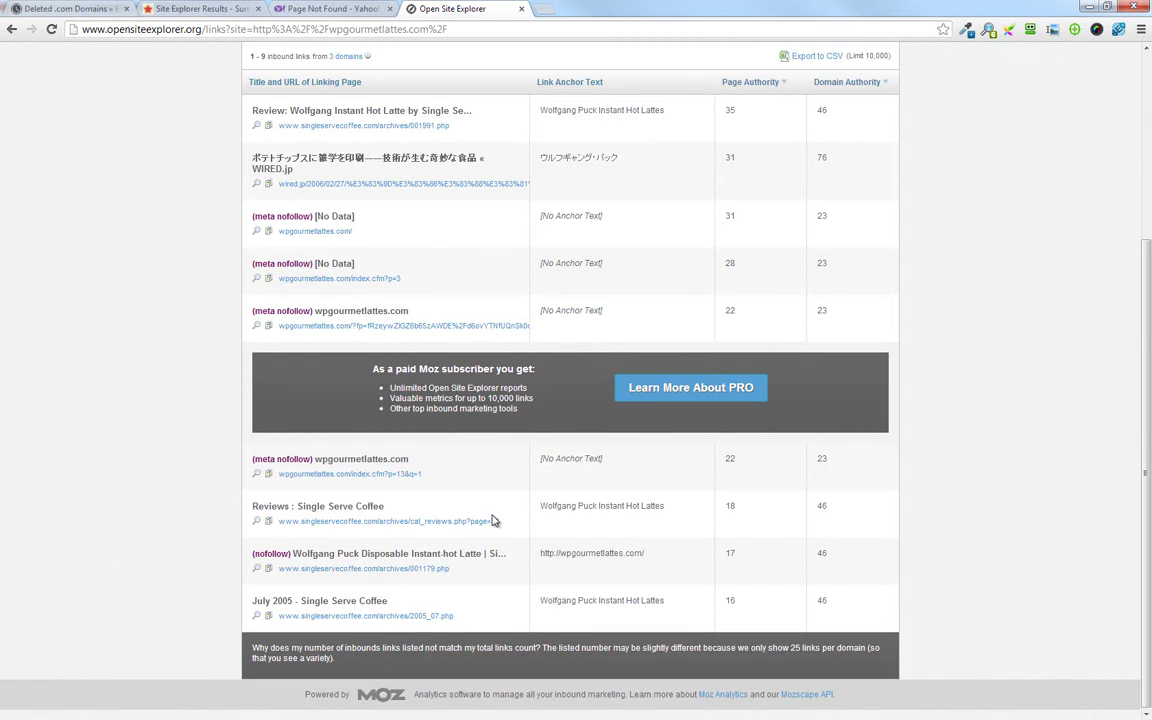
Skim the inbound links and the Yahoo results for wp gourmet lattes, then return to Majestic
{"action": "scroll", "coordinate": [491, 521], "scroll_direction": "up", "scroll_amount": 2}
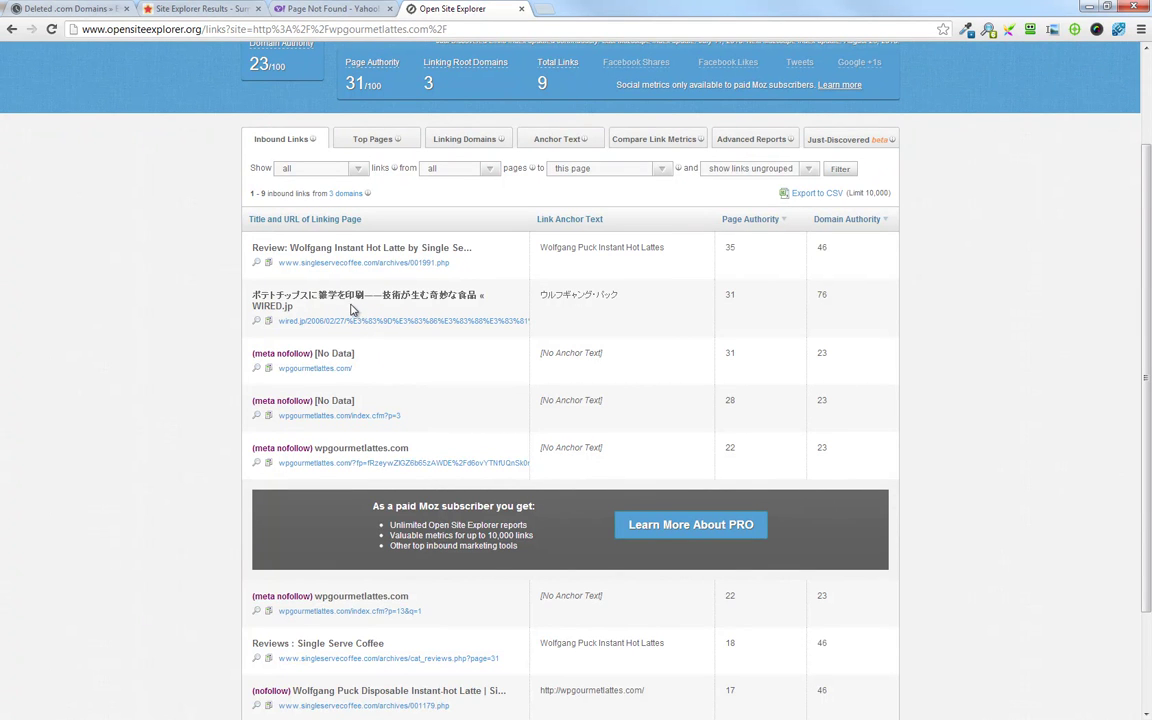
{"action": "scroll", "coordinate": [352, 310], "scroll_direction": "up", "scroll_amount": 1}
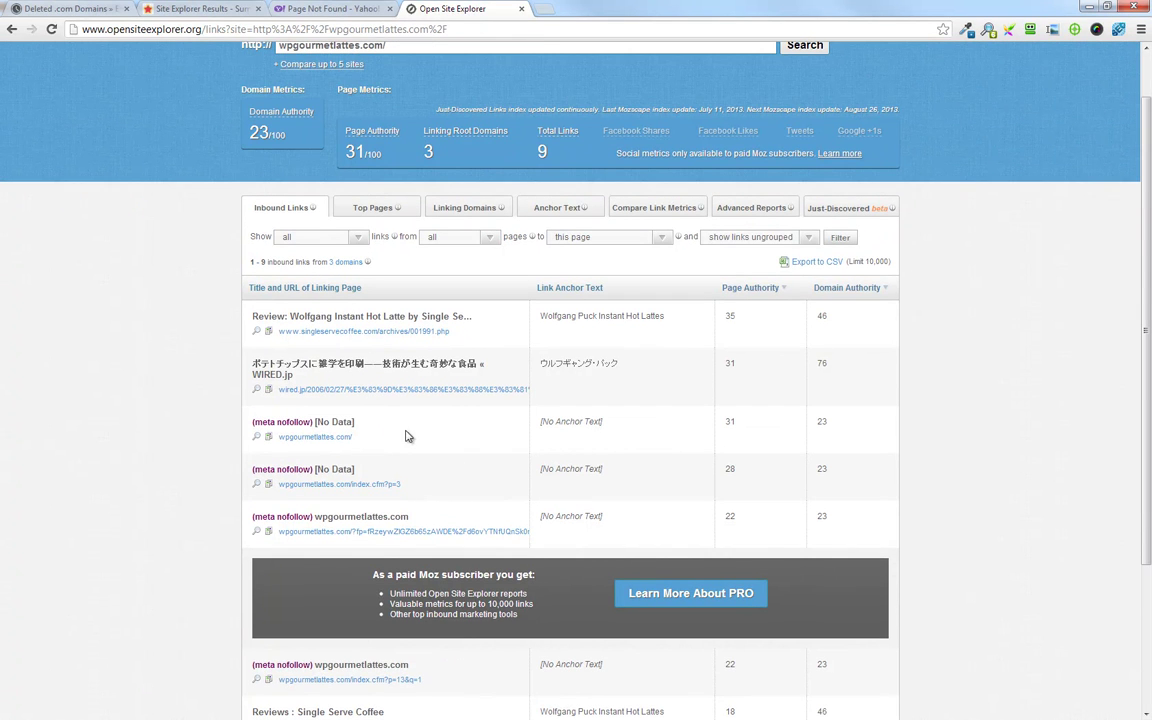
{"action": "scroll", "coordinate": [404, 425], "scroll_direction": "up", "scroll_amount": 1}
{"action": "left_click", "coordinate": [330, 8]}
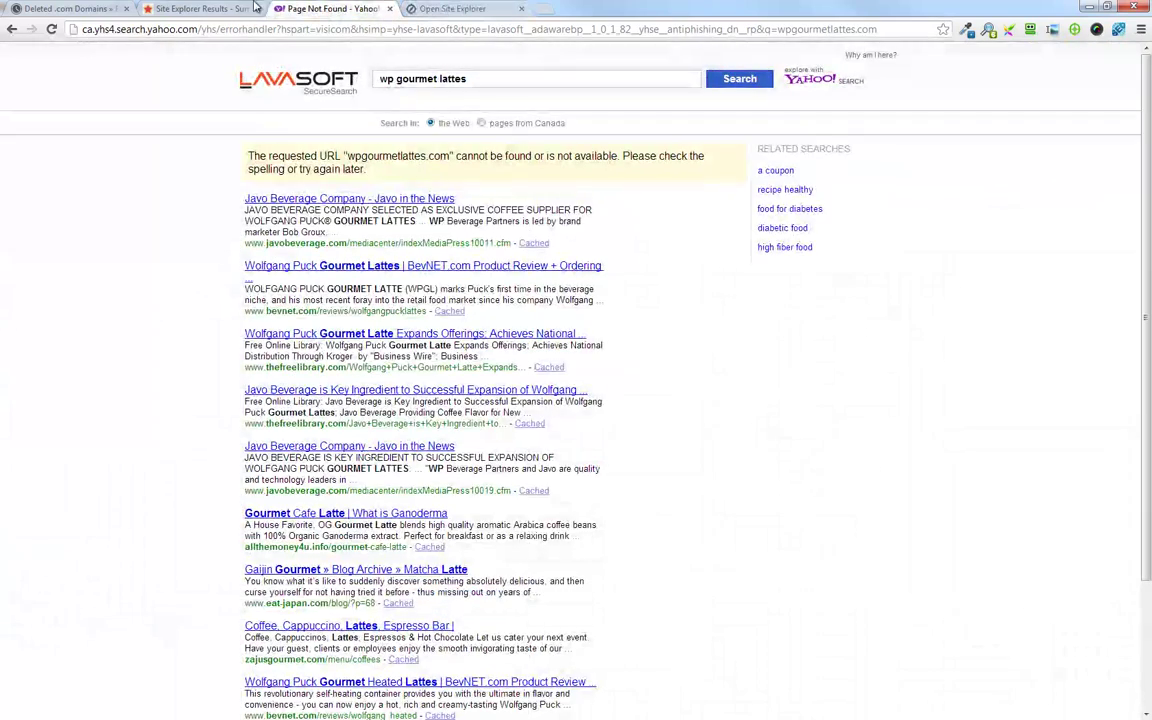
{"action": "scroll", "coordinate": [195, 262], "scroll_direction": "down", "scroll_amount": 3}
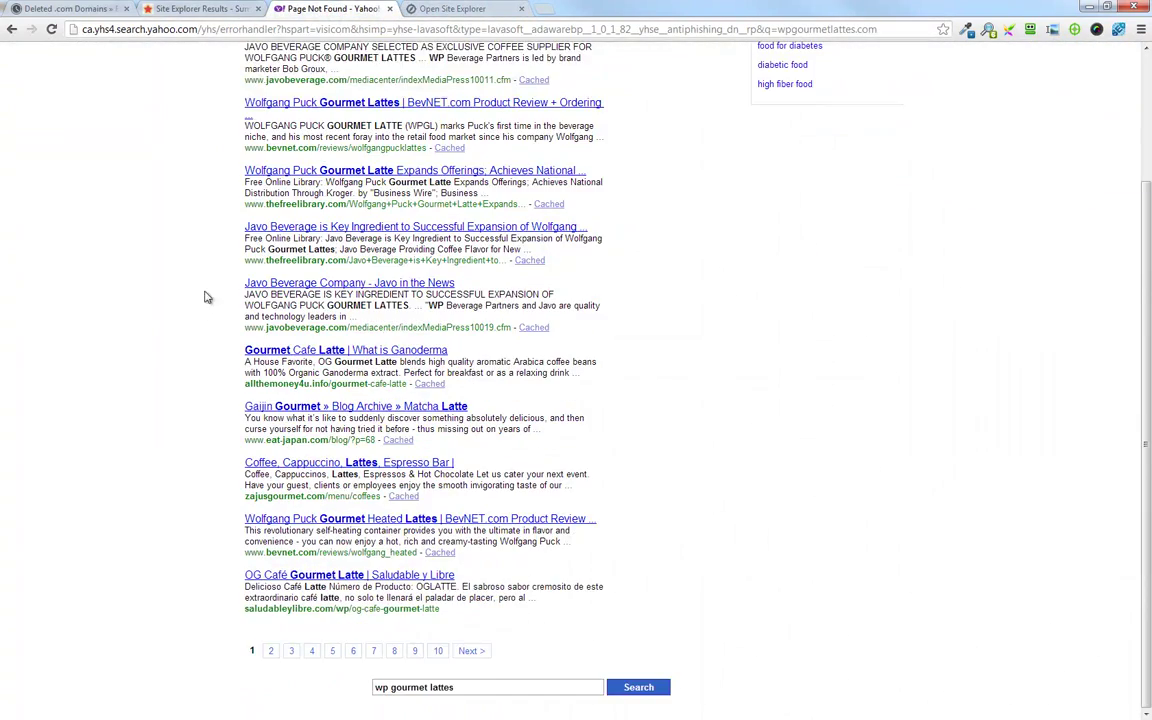
{"action": "left_click", "coordinate": [192, 8]}
{"action": "scroll", "coordinate": [305, 111], "scroll_direction": "down", "scroll_amount": 2}
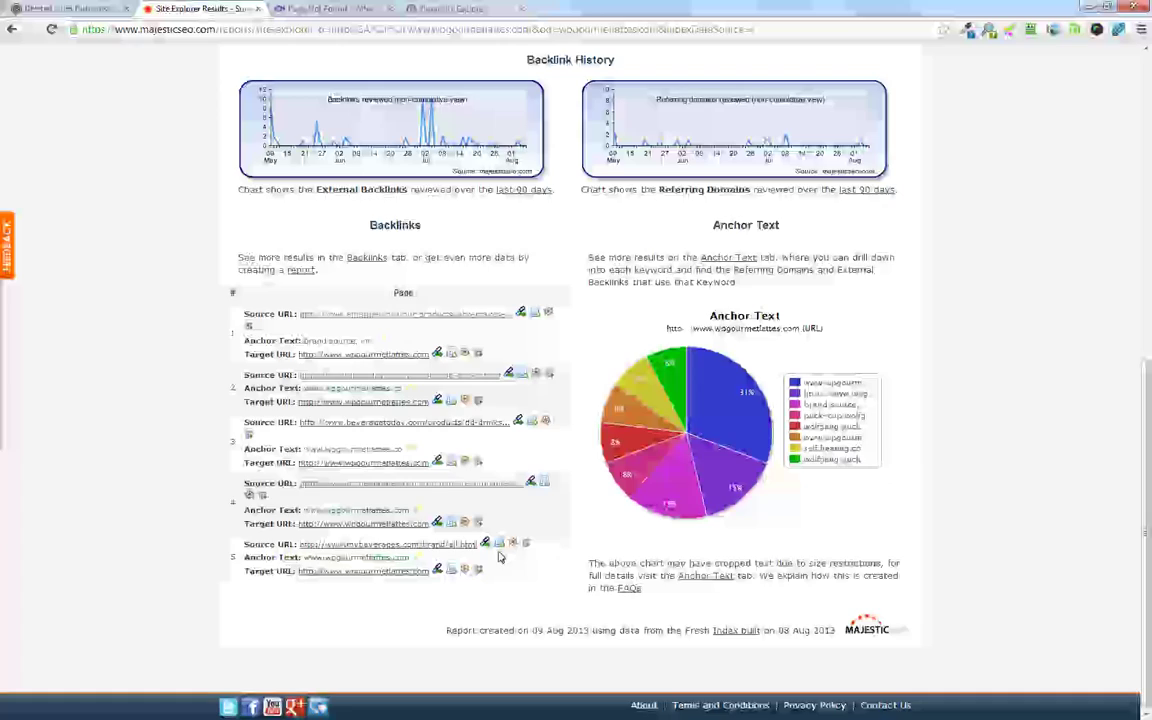
{"action": "scroll", "coordinate": [563, 484], "scroll_direction": "up", "scroll_amount": 6}
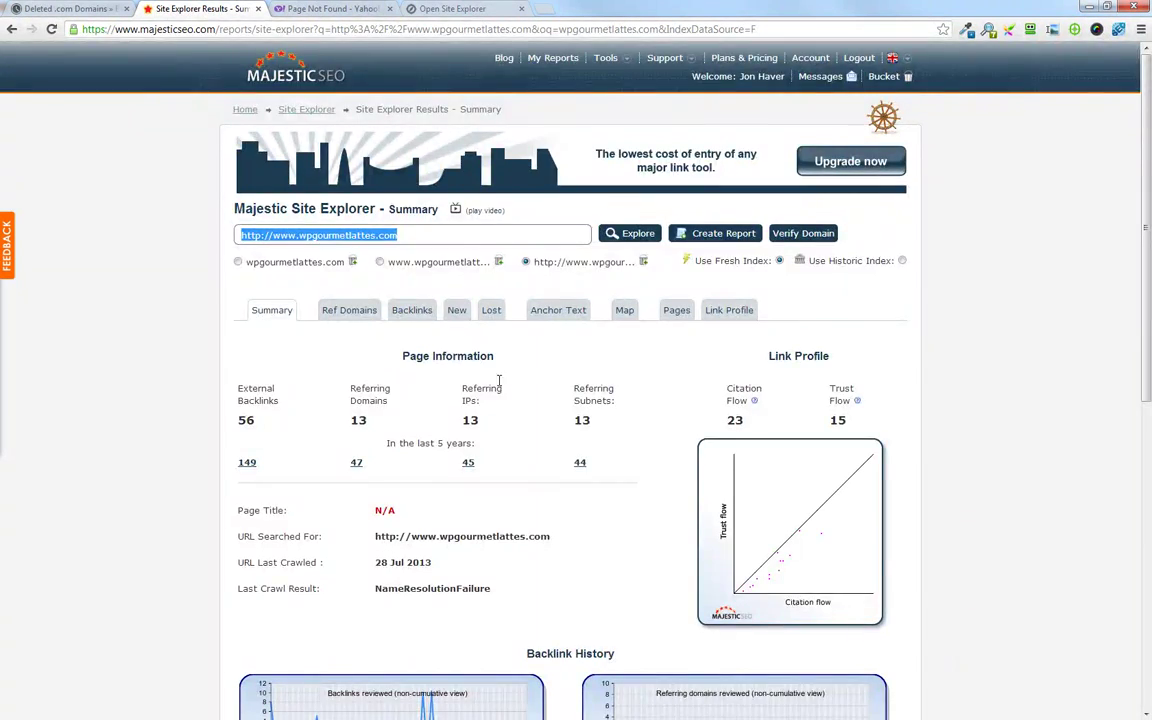
{"action": "scroll", "coordinate": [498, 380], "scroll_direction": "down", "scroll_amount": 6}
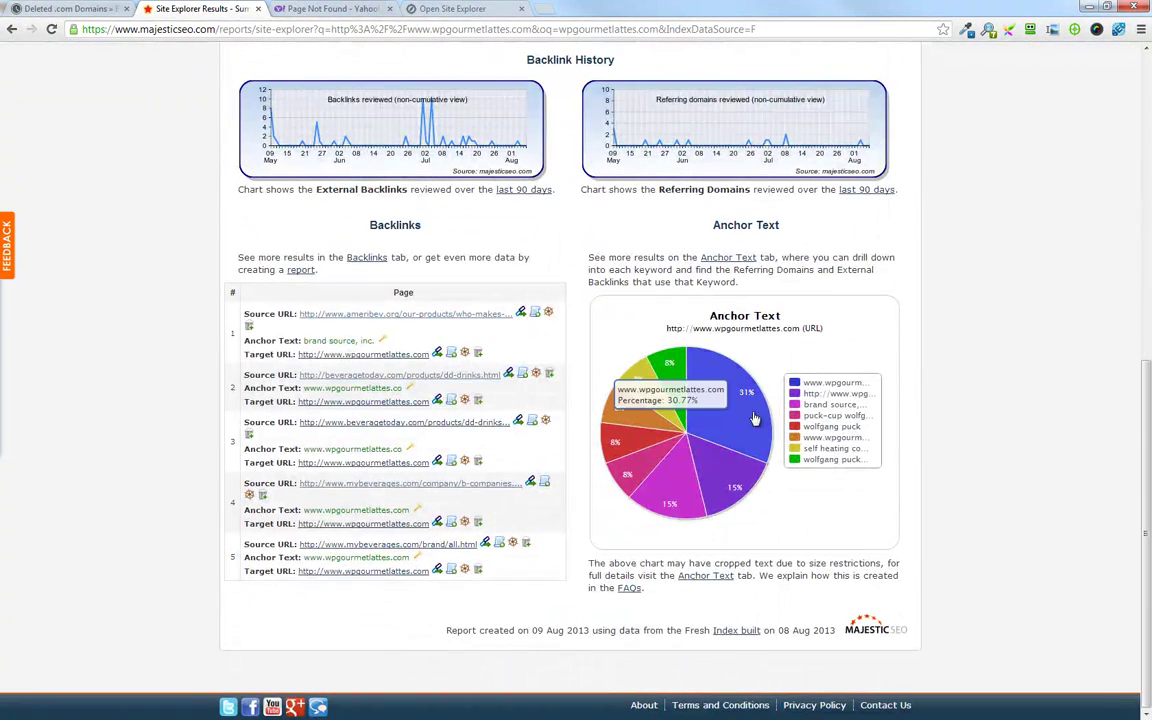
{"action": "scroll", "coordinate": [760, 470], "scroll_direction": "up", "scroll_amount": 1}
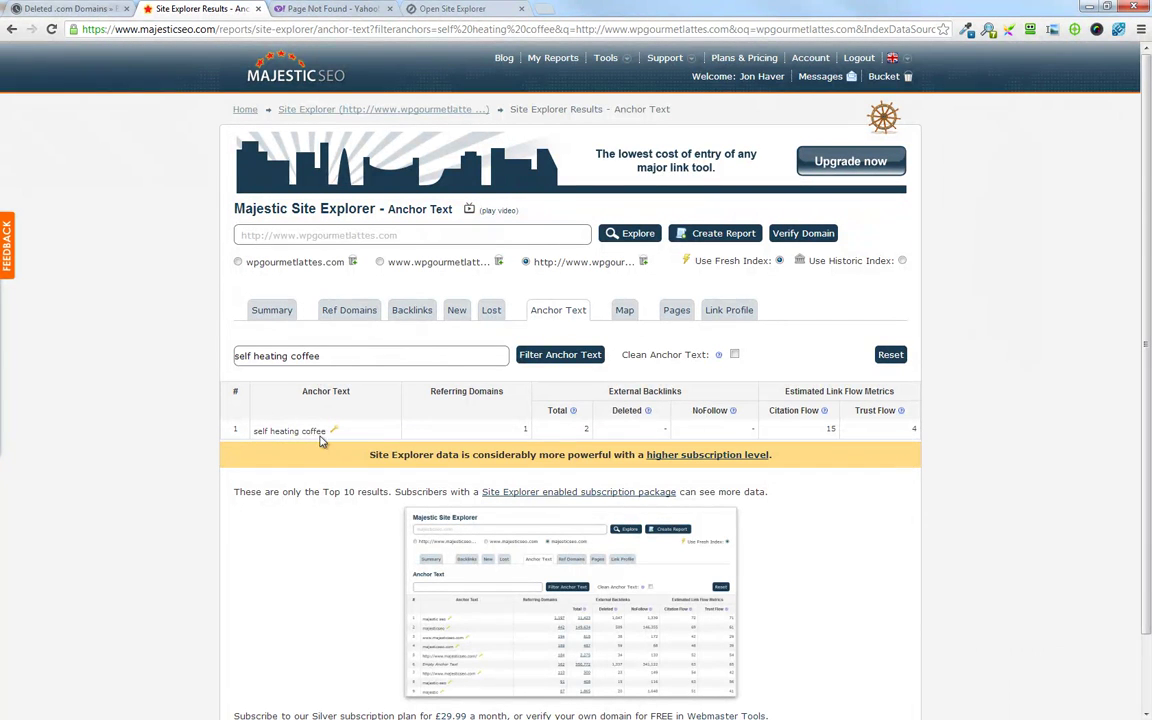
{"action": "left_click", "coordinate": [12, 31]}
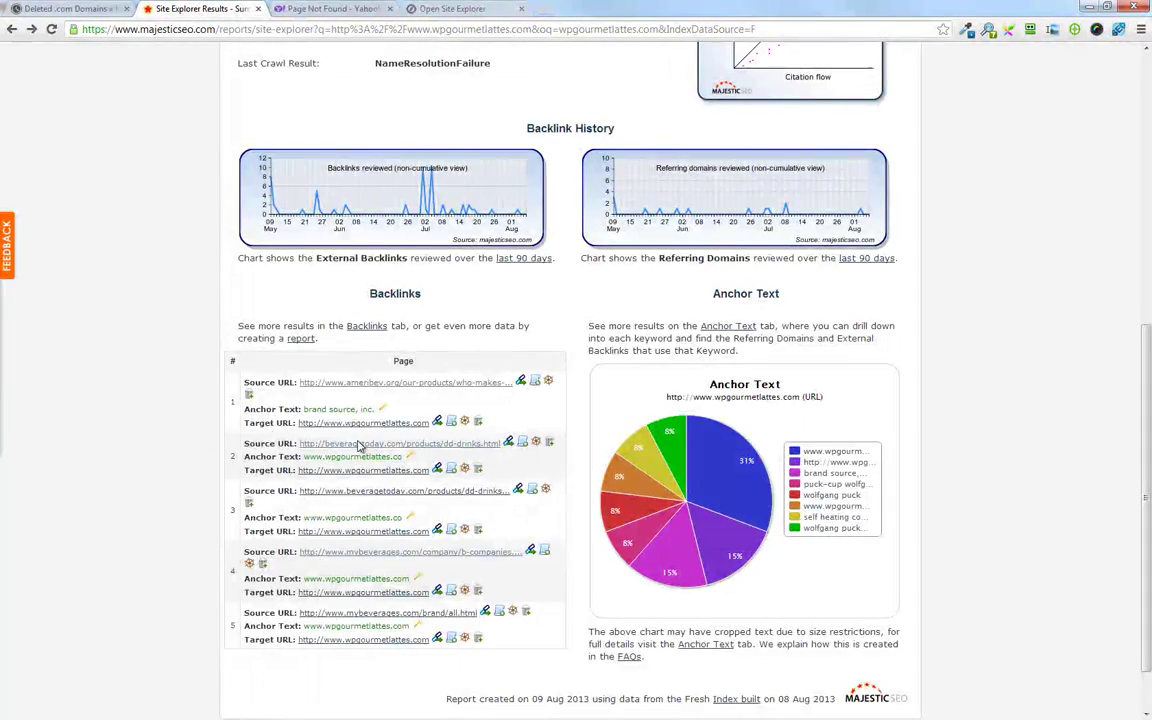
Review the wpgourmetlattes.com Majestic summary and backlinks, then return to the ExpiredDomains gourmet list
{"action": "scroll", "coordinate": [365, 537], "scroll_direction": "down", "scroll_amount": 2}
{"action": "scroll", "coordinate": [365, 537], "scroll_direction": "up", "scroll_amount": 6}
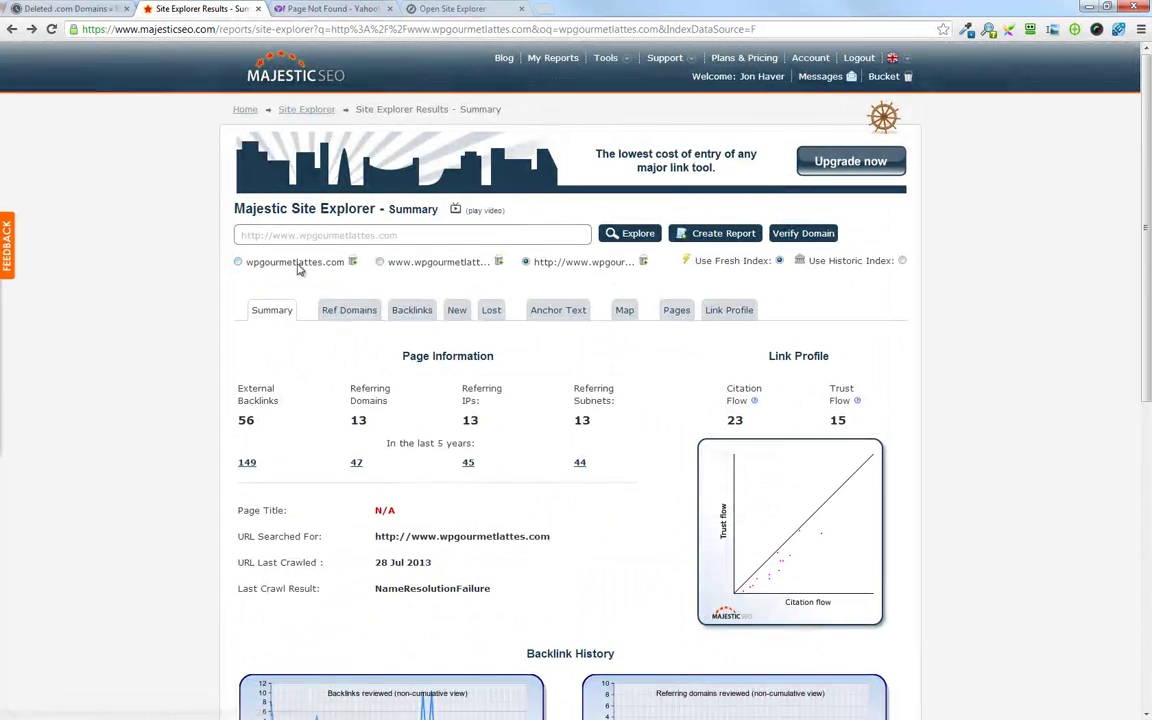
{"action": "left_click_drag", "start_coordinate": [396, 235], "coordinate": [240, 235]}
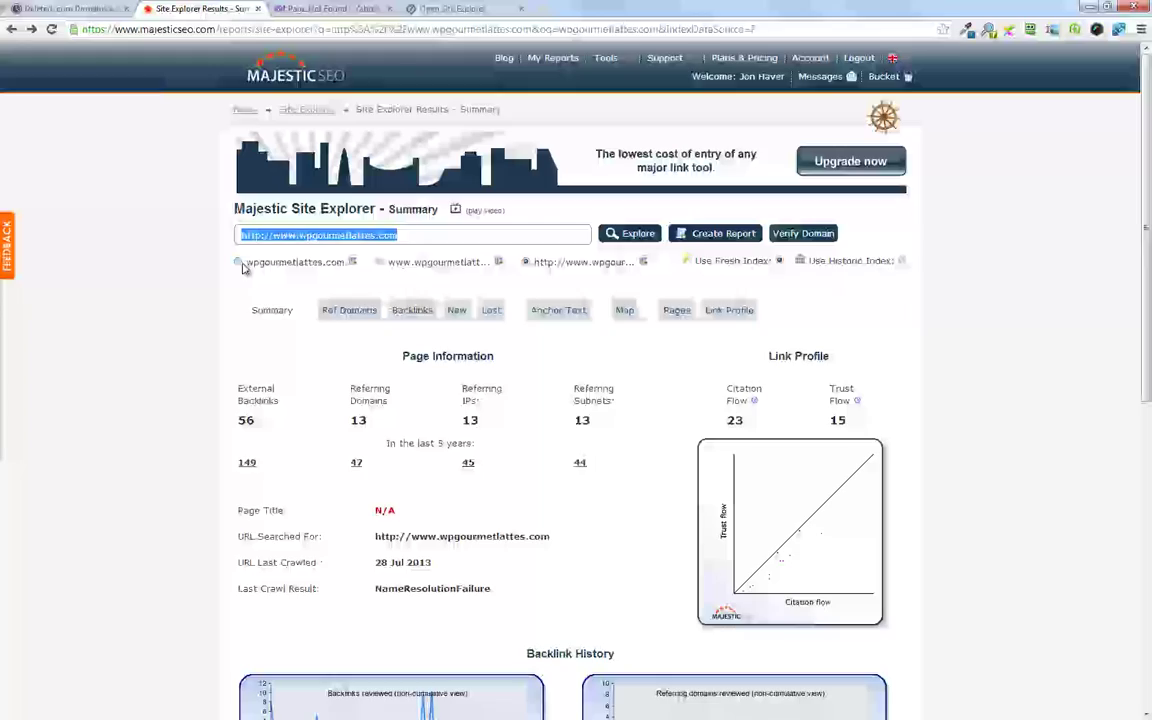
{"action": "scroll", "coordinate": [337, 412], "scroll_direction": "down", "scroll_amount": 6}
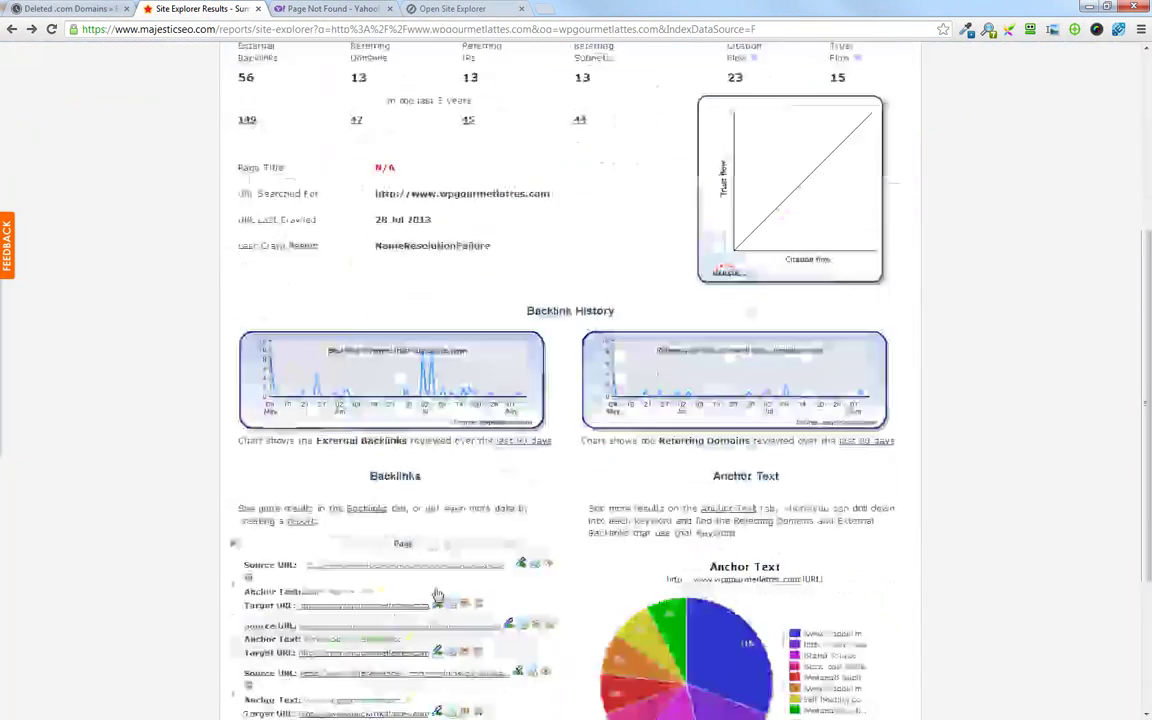
{"action": "scroll", "coordinate": [337, 412], "scroll_direction": "up", "scroll_amount": 3}
{"action": "scroll", "coordinate": [337, 412], "scroll_direction": "up", "scroll_amount": 3}
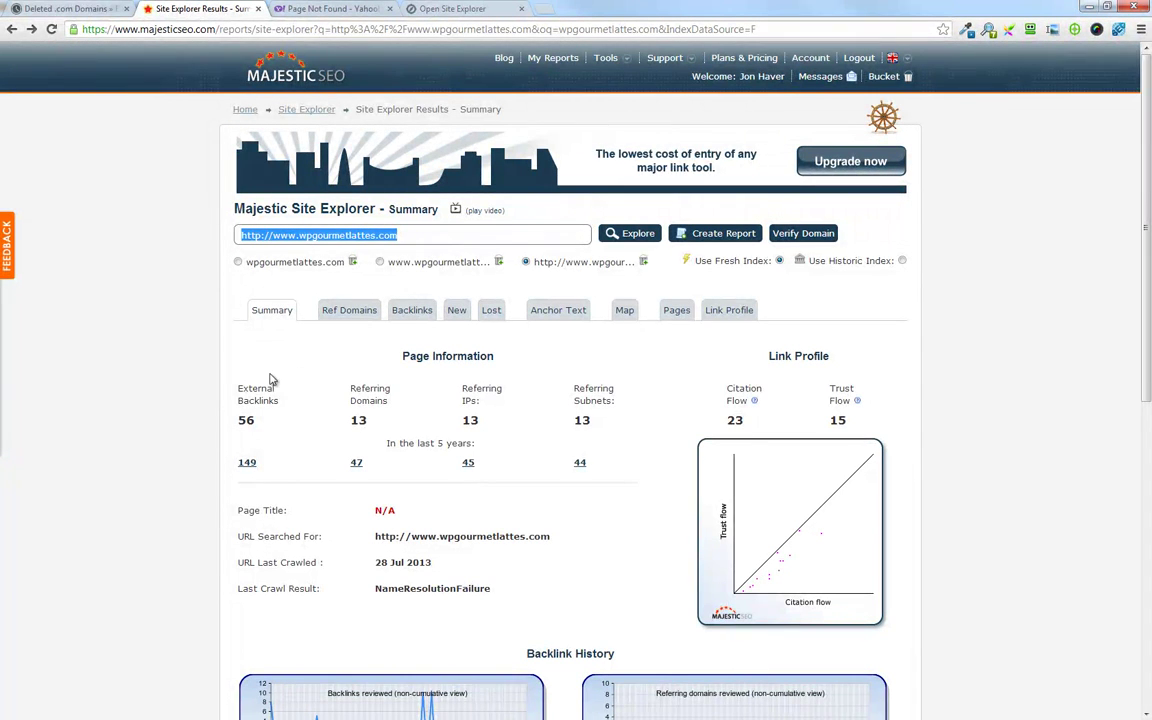
{"action": "left_click", "coordinate": [375, 235]}
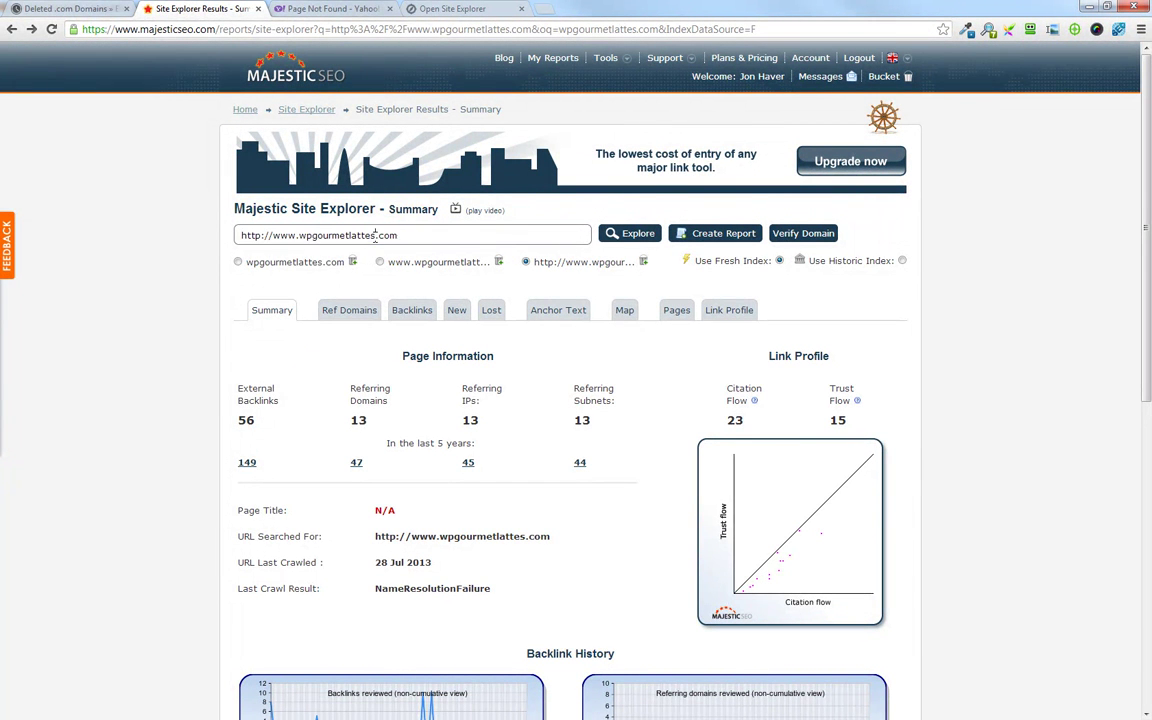
{"action": "left_click_drag", "start_coordinate": [398, 235], "coordinate": [208, 249]}
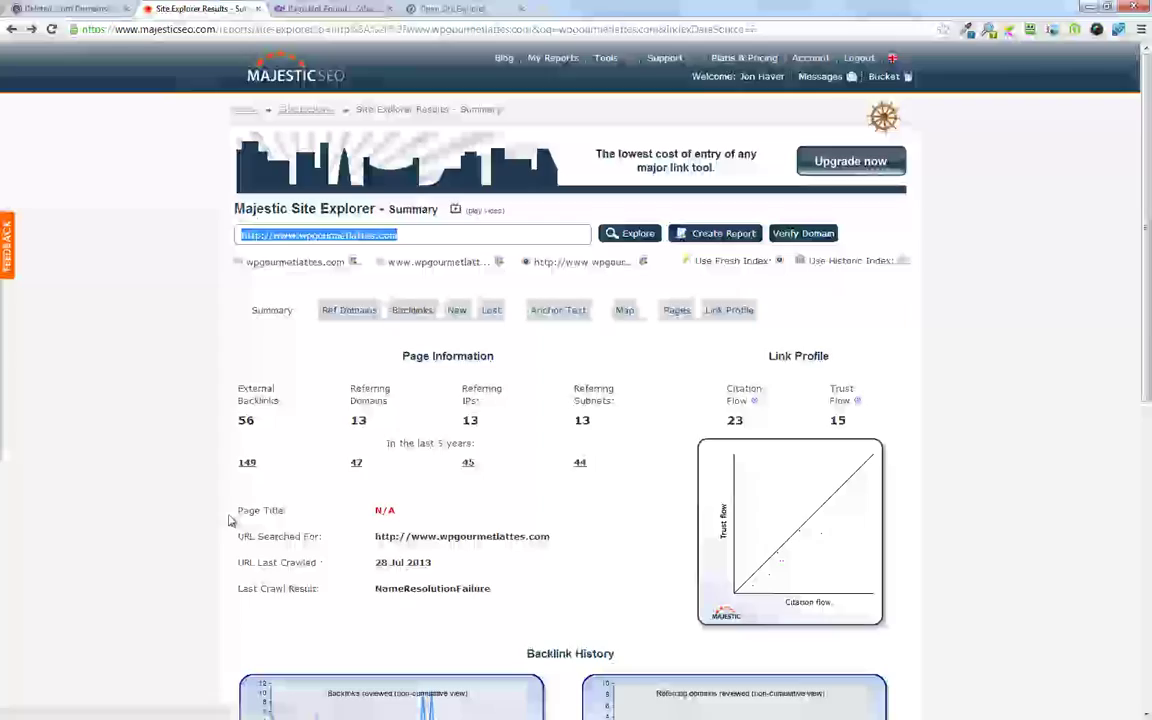
{"action": "scroll", "coordinate": [258, 462], "scroll_direction": "down", "scroll_amount": 6}
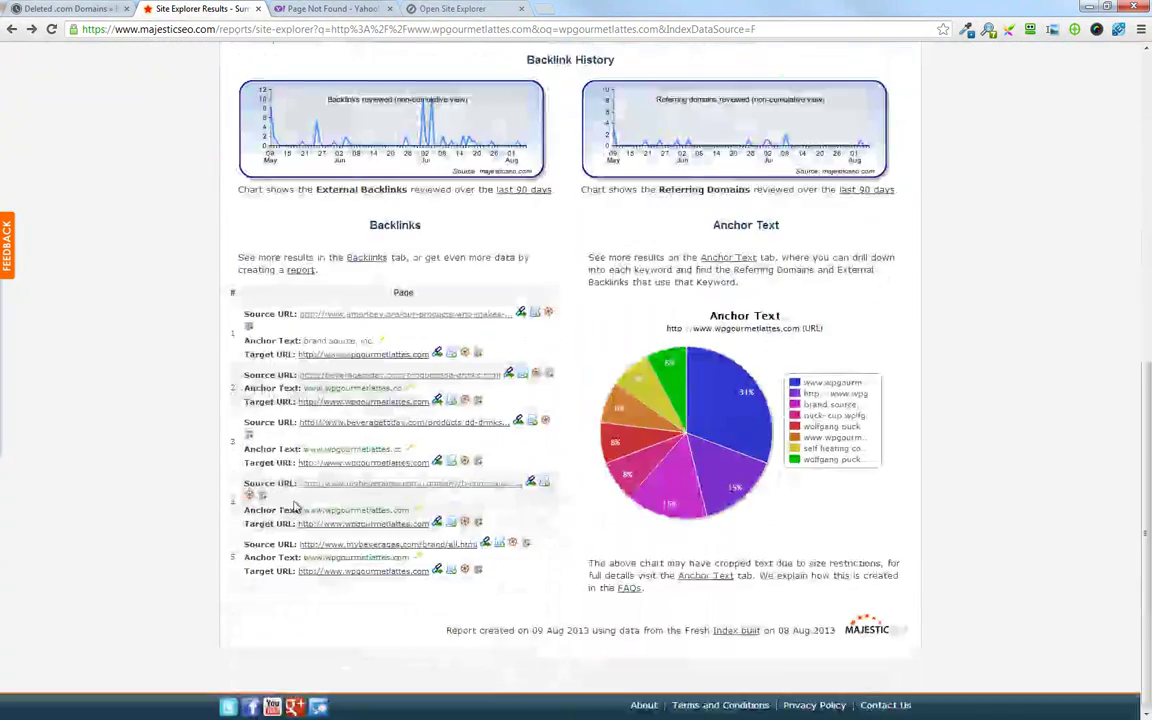
{"action": "scroll", "coordinate": [321, 505], "scroll_direction": "up", "scroll_amount": 6}
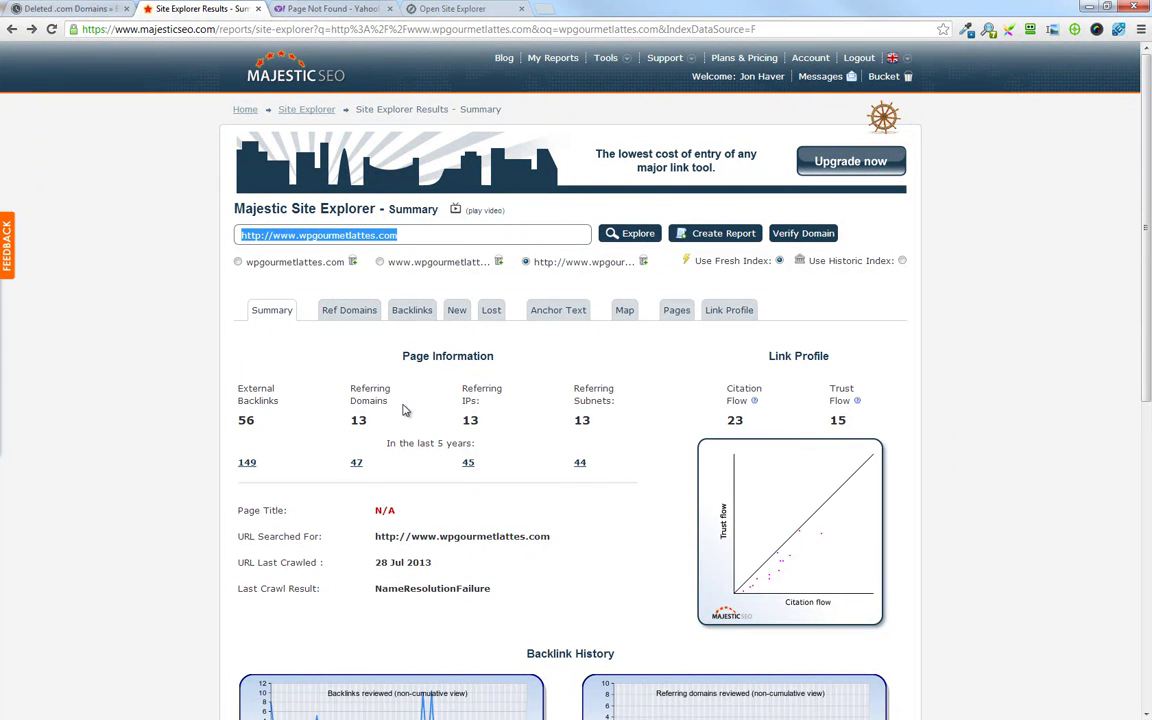
{"action": "left_click", "coordinate": [72, 9]}
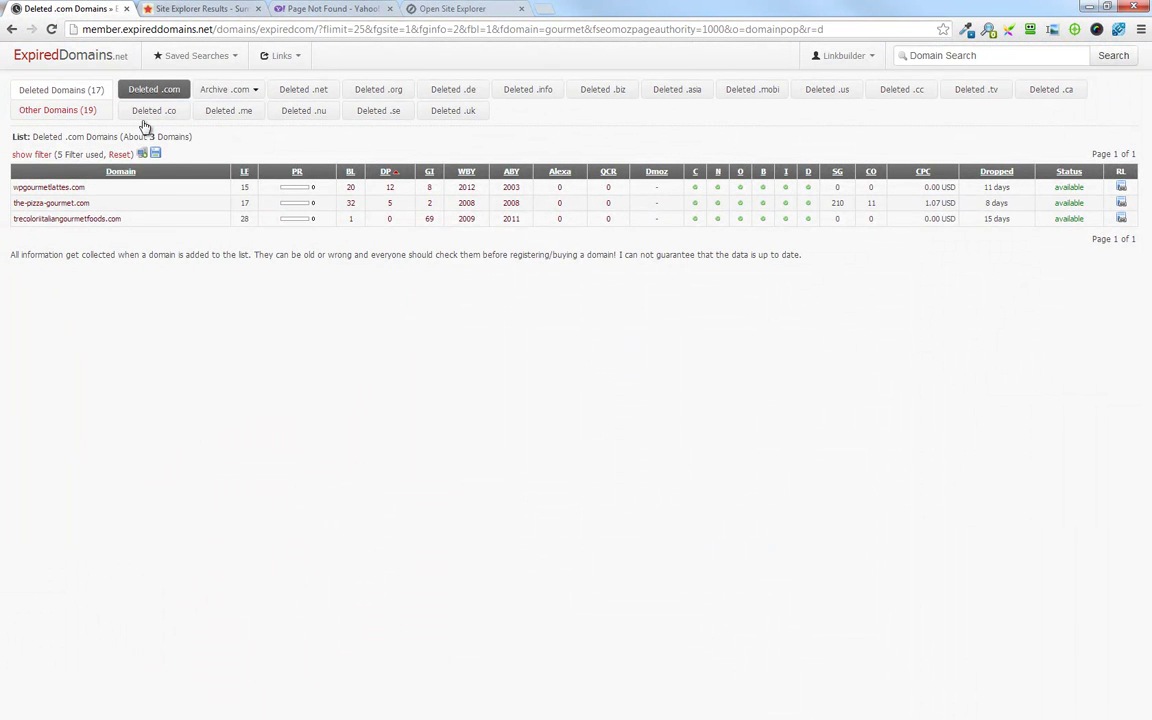
Change the domain name filter from 'gourmet' to contain 'food'
{"action": "left_click", "coordinate": [28, 155]}
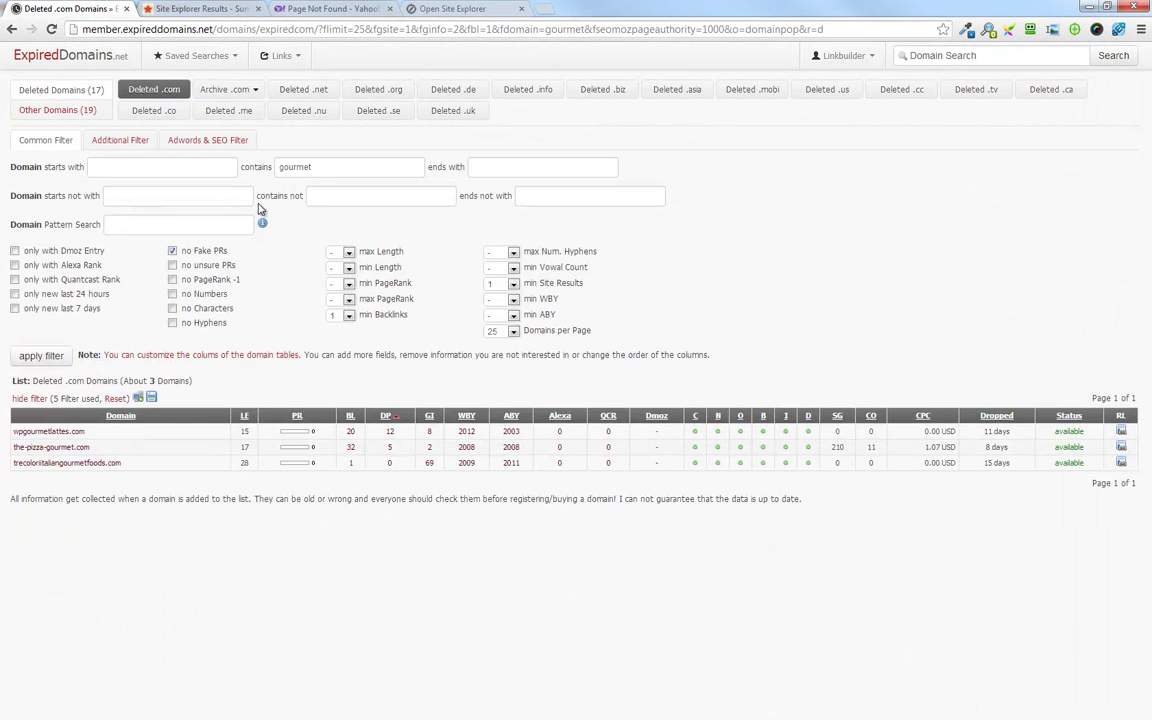
{"action": "double_click", "coordinate": [316, 170]}
{"action": "type", "text": "food"}
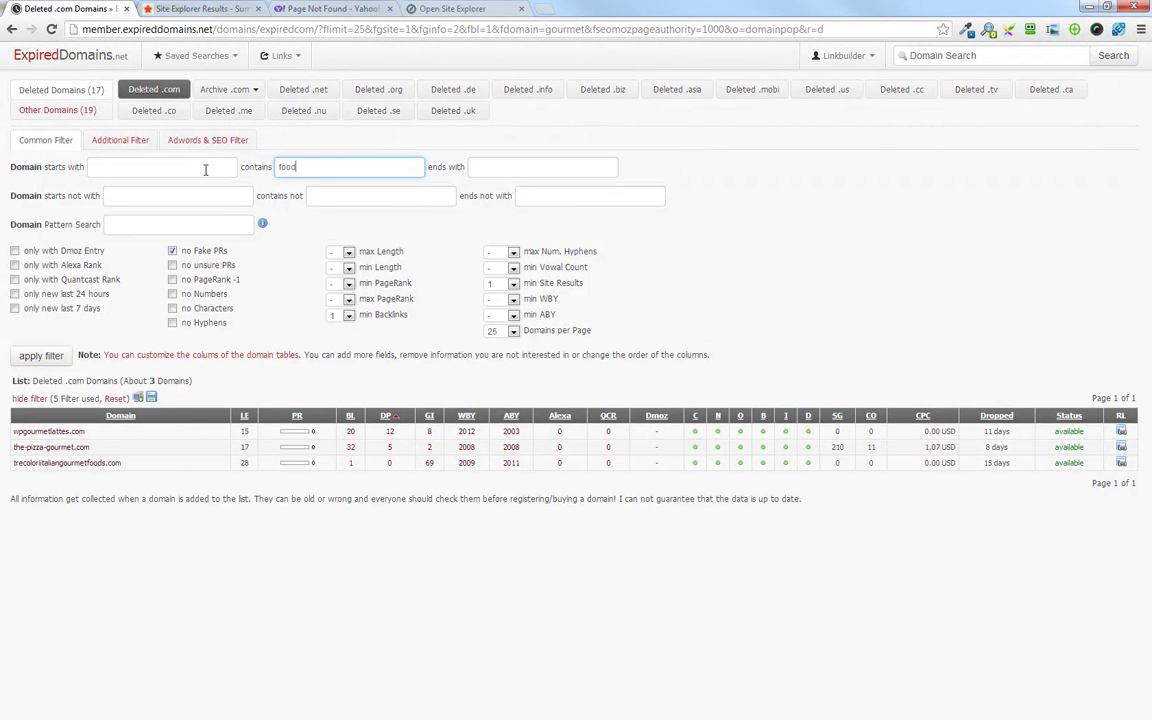
{"action": "key", "text": "Return"}
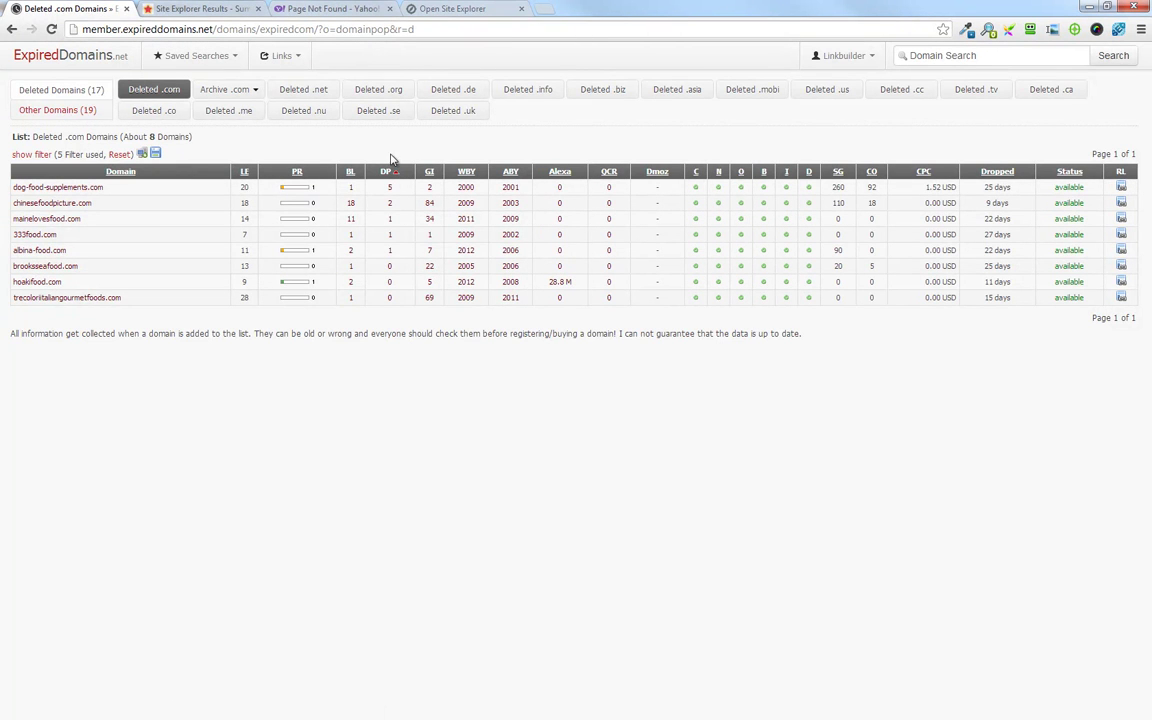
Load the July 2013 .com archive and check supermarketfoodie.com's backlinks in Majestic
{"action": "left_click", "coordinate": [234, 89]}
{"action": "left_click", "coordinate": [234, 113]}
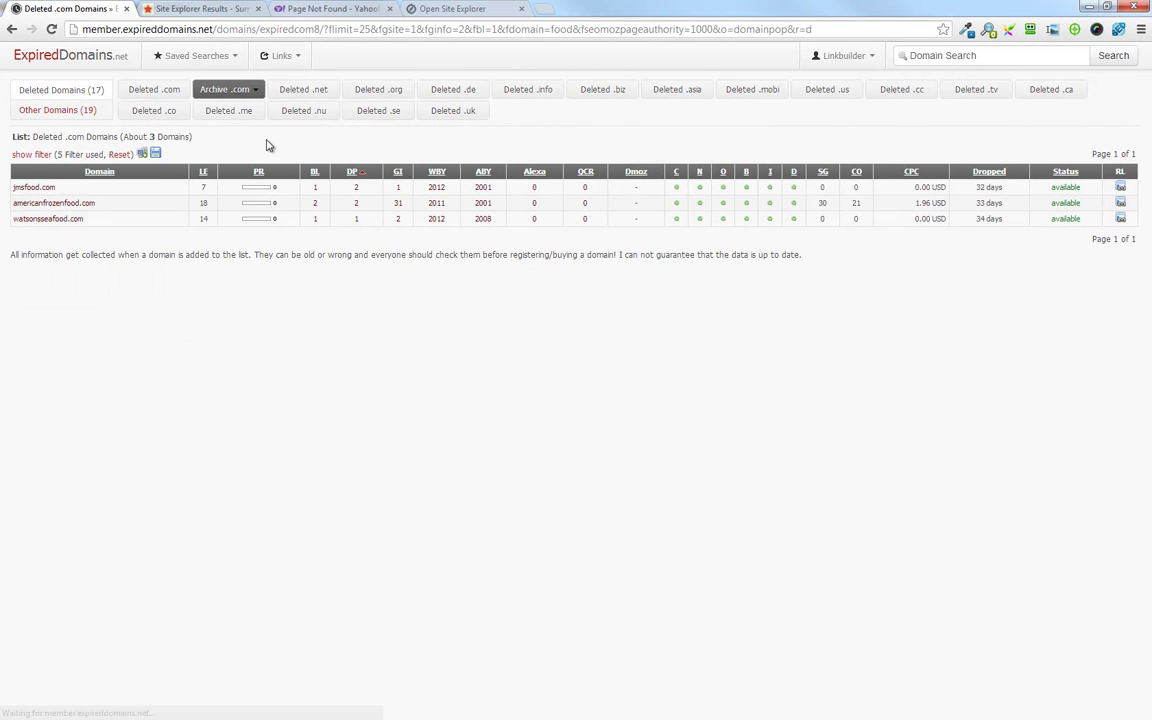
{"action": "left_click", "coordinate": [234, 90]}
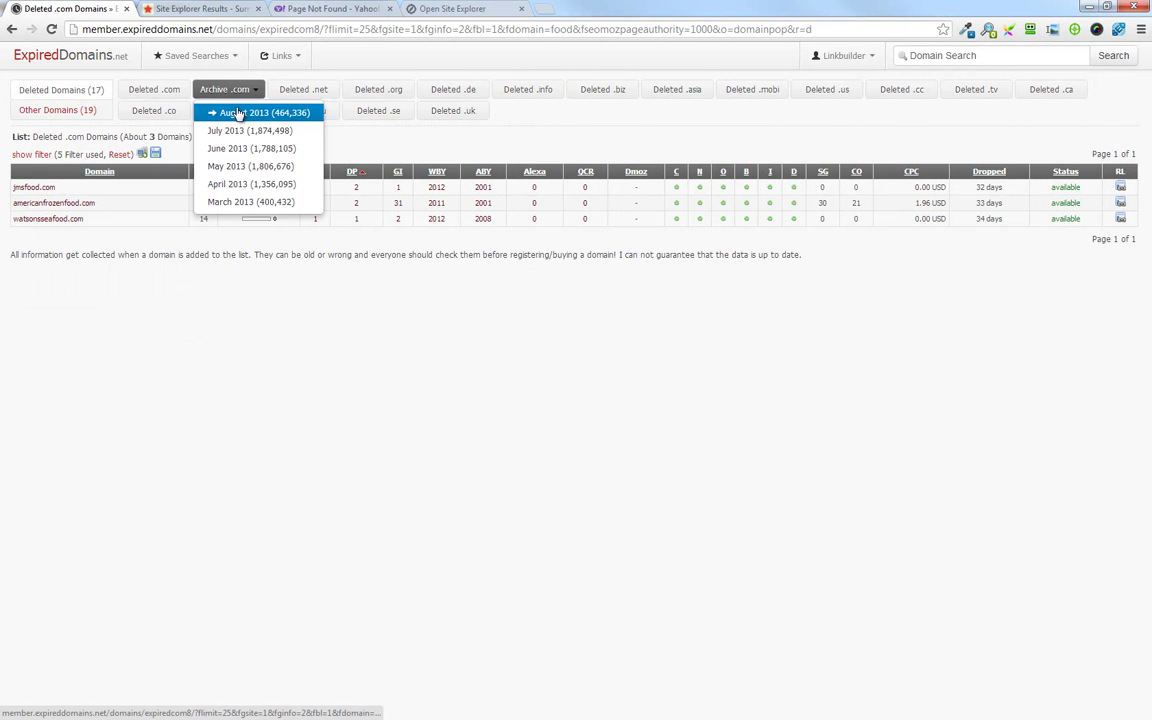
{"action": "left_click", "coordinate": [226, 128]}
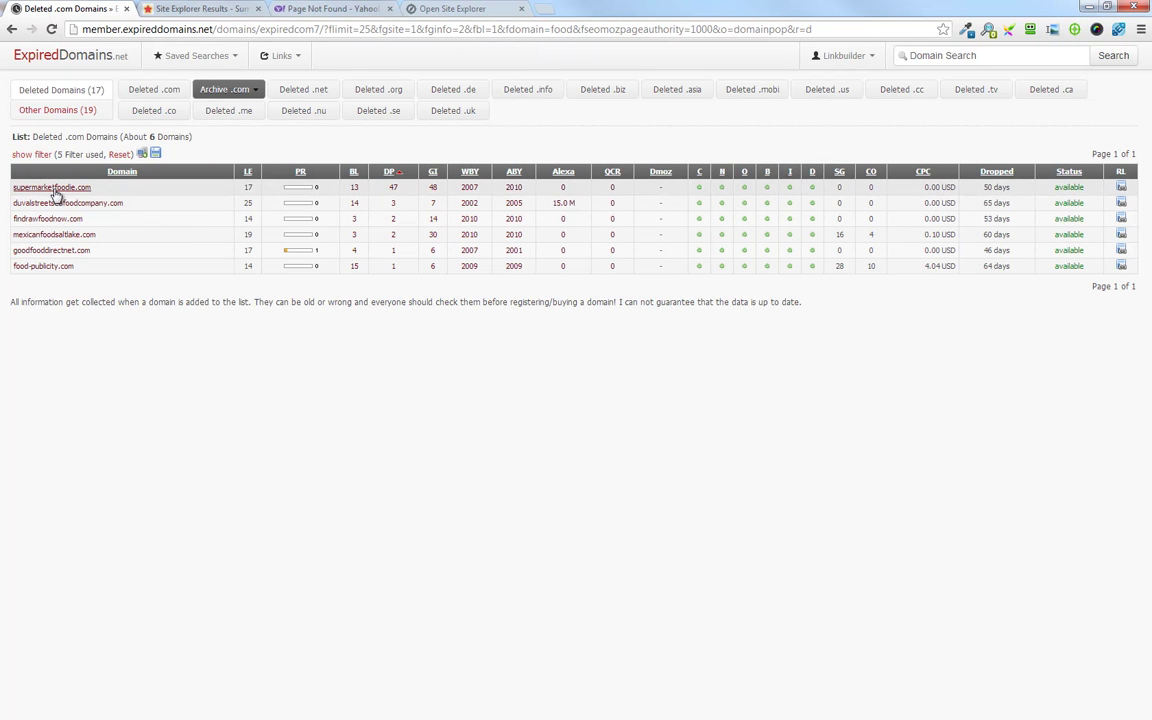
{"action": "left_click", "coordinate": [355, 190]}
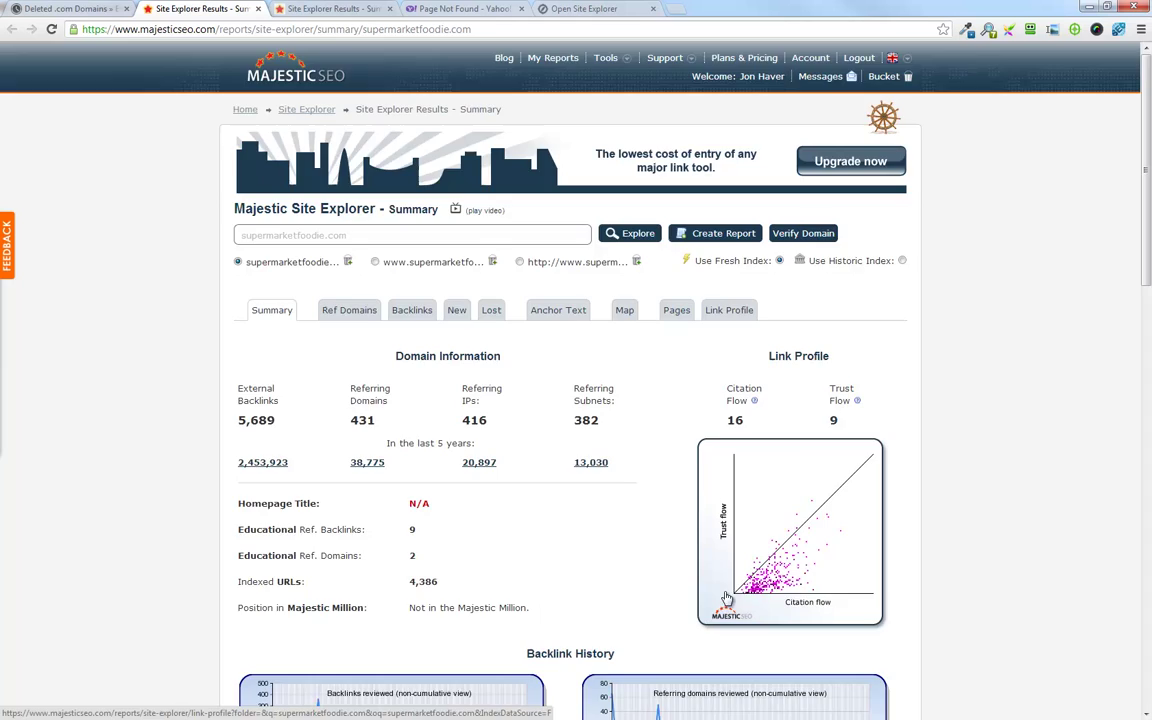
{"action": "scroll", "coordinate": [727, 598], "scroll_direction": "down", "scroll_amount": 4}
{"action": "scroll", "coordinate": [581, 501], "scroll_direction": "up", "scroll_amount": 3}
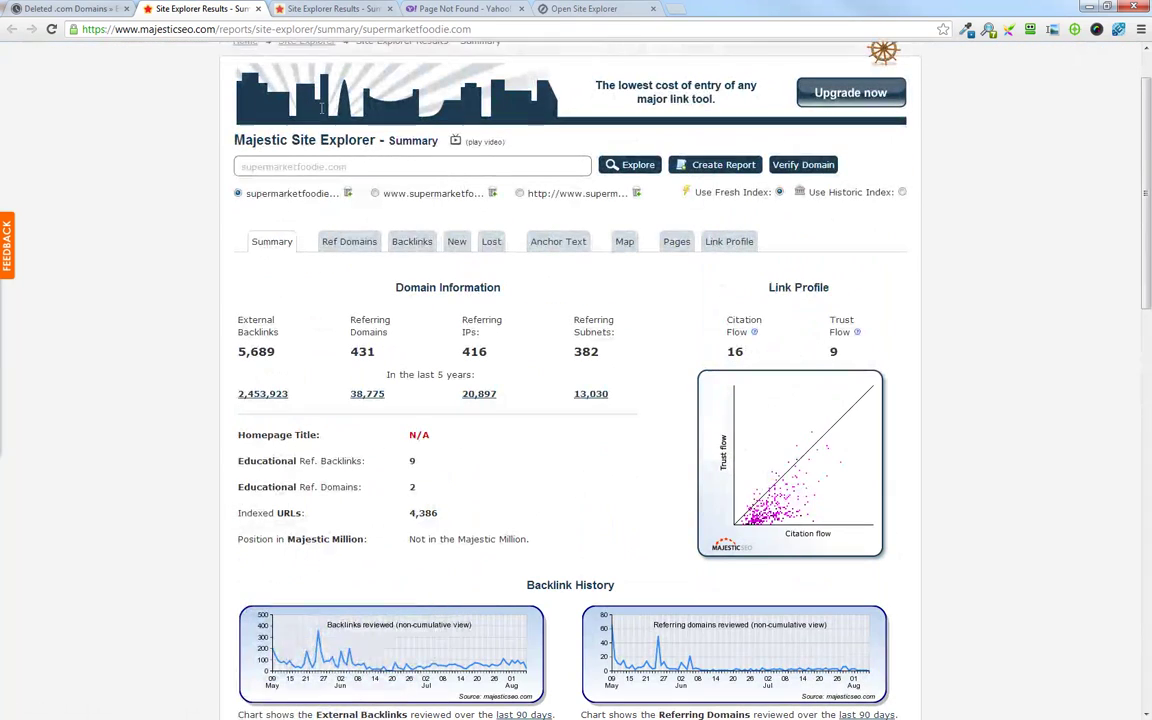
{"action": "left_click", "coordinate": [375, 193]}
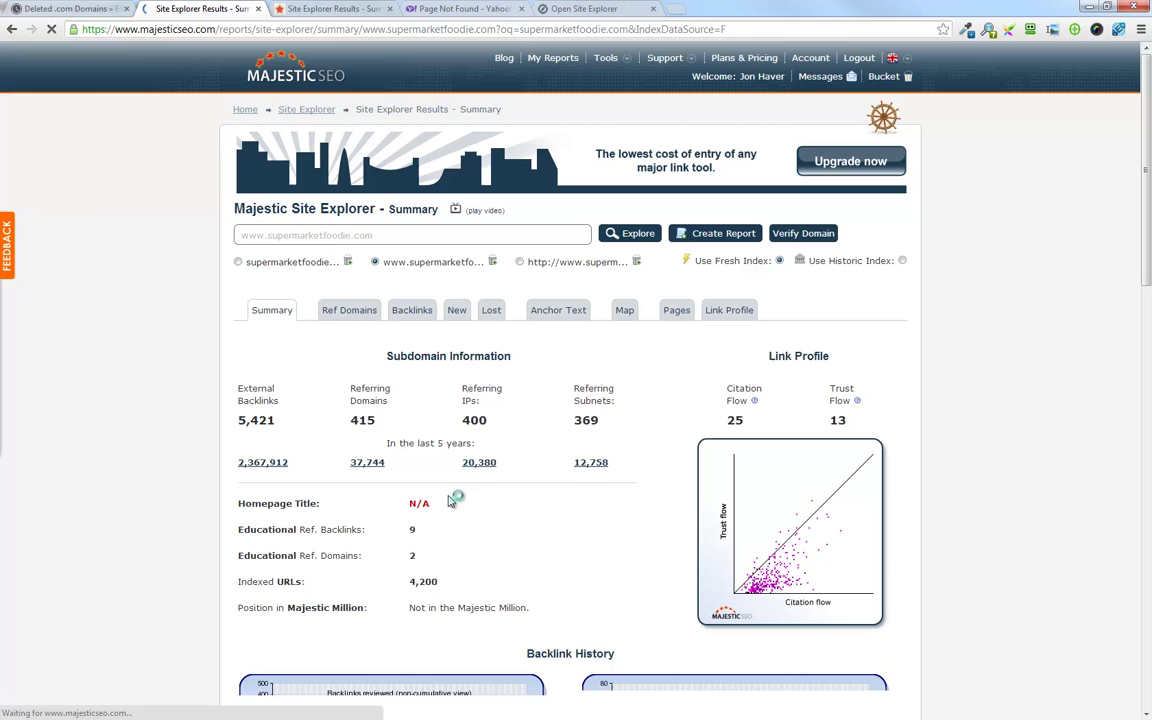
{"action": "left_click", "coordinate": [519, 262]}
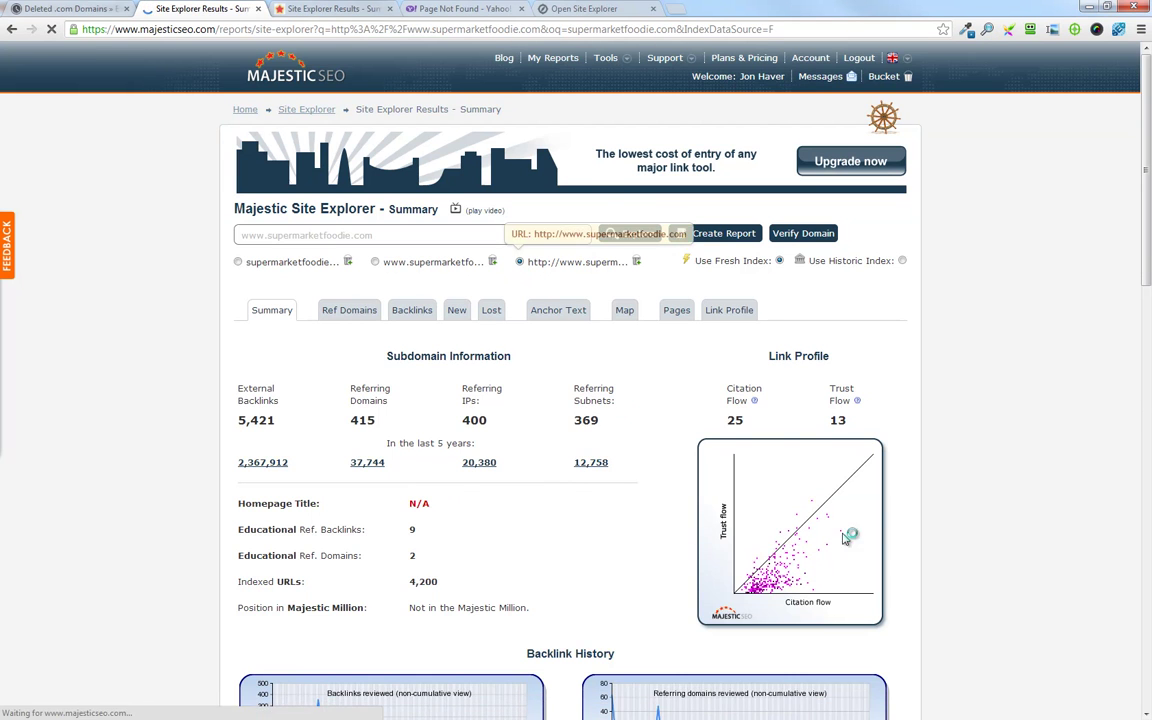
{"action": "left_click", "coordinate": [376, 262]}
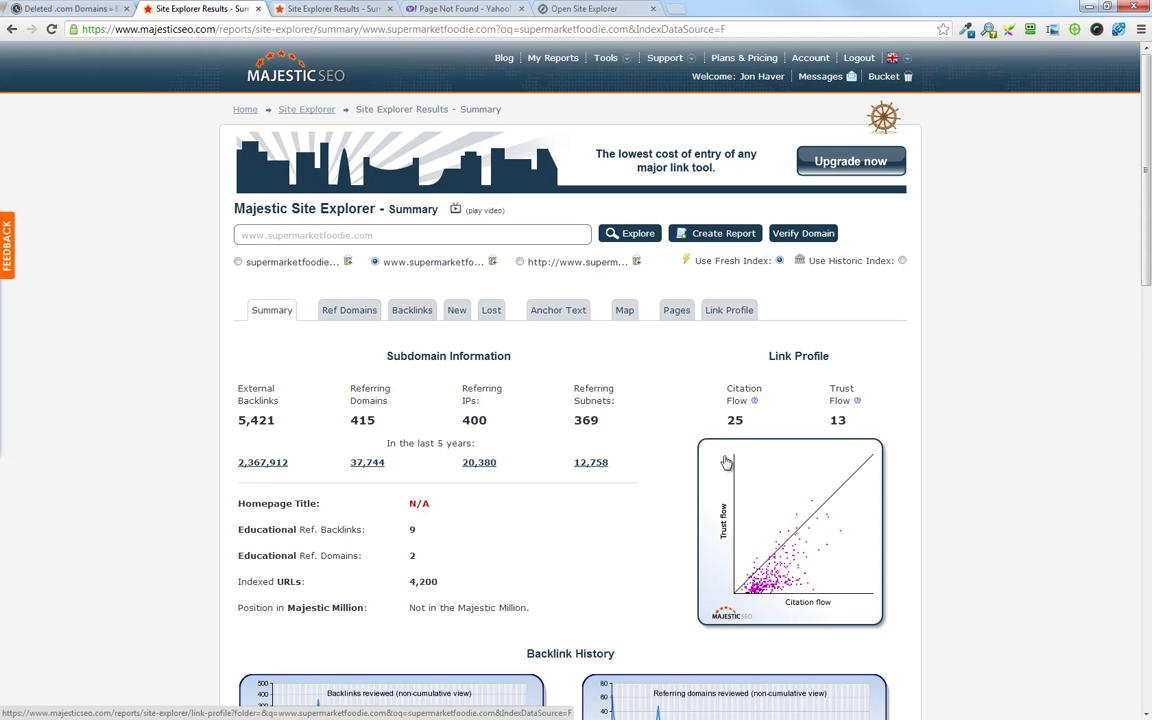
{"action": "scroll", "coordinate": [561, 648], "scroll_direction": "down", "scroll_amount": 7}
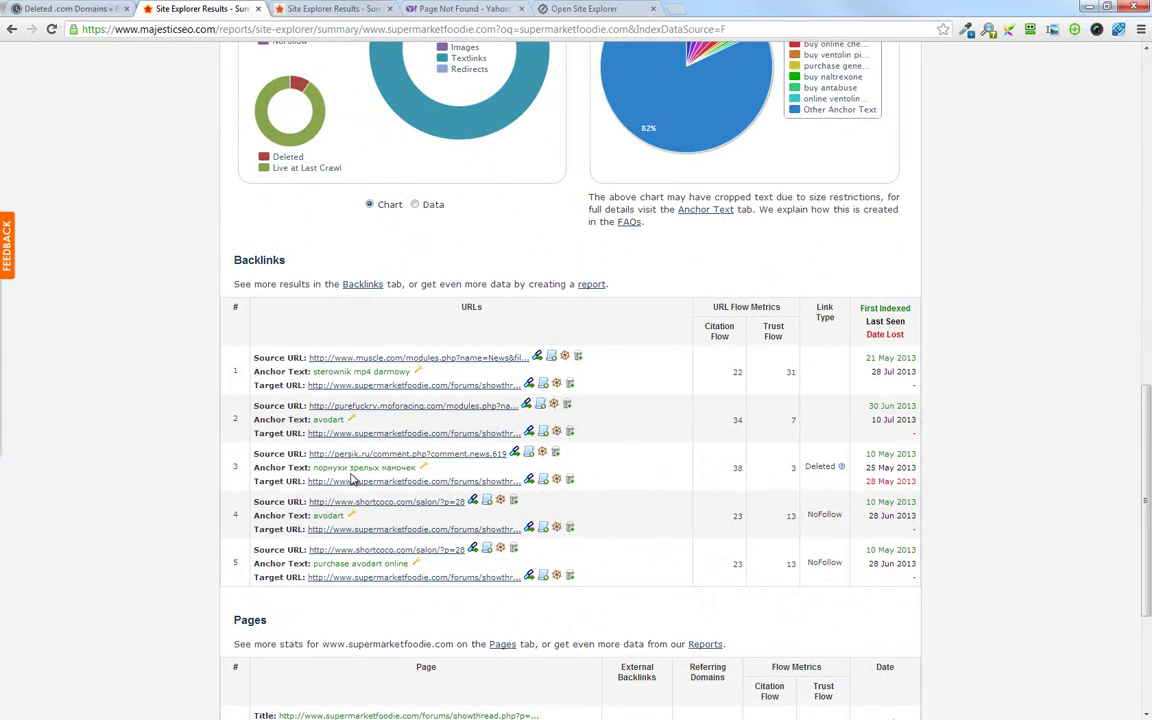
{"action": "scroll", "coordinate": [363, 434], "scroll_direction": "up", "scroll_amount": 2}
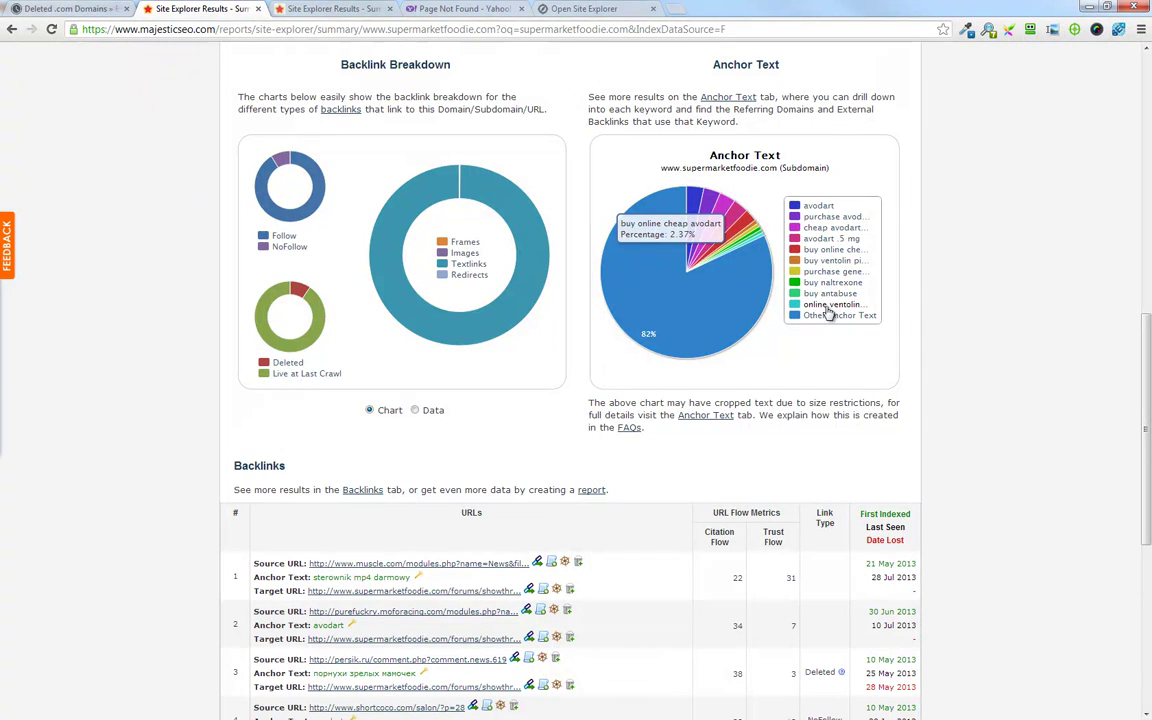
{"action": "scroll", "coordinate": [352, 510], "scroll_direction": "down", "scroll_amount": 2}
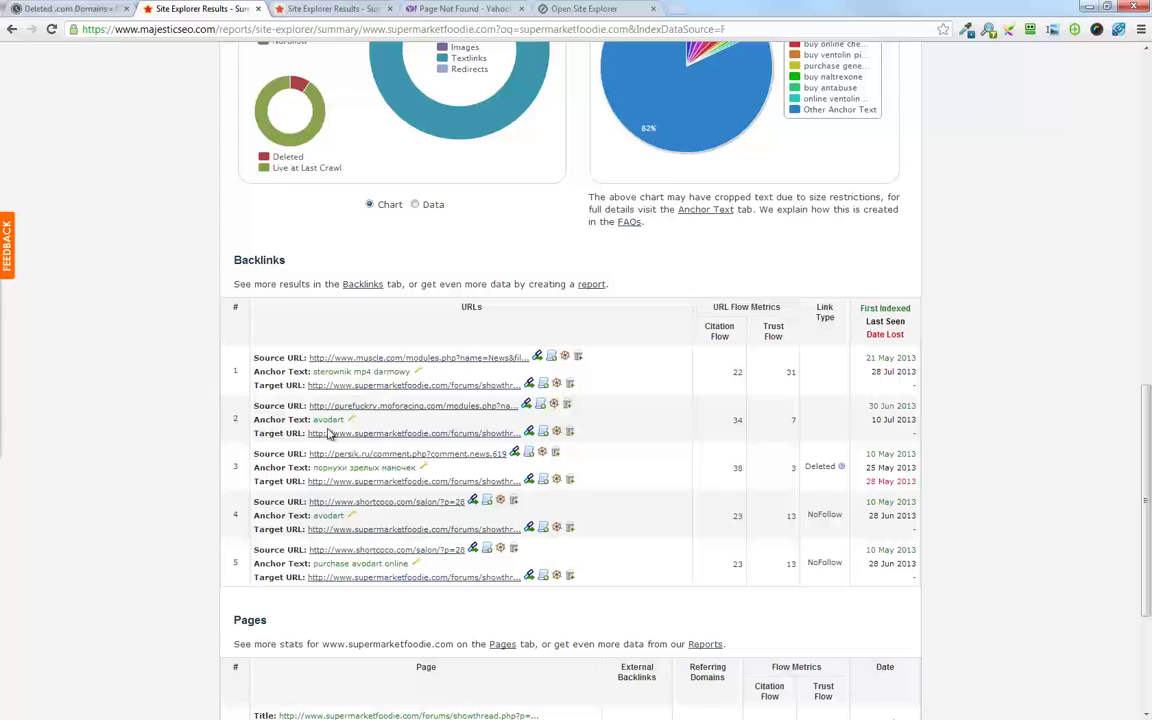
{"action": "scroll", "coordinate": [420, 455], "scroll_direction": "up", "scroll_amount": 10}
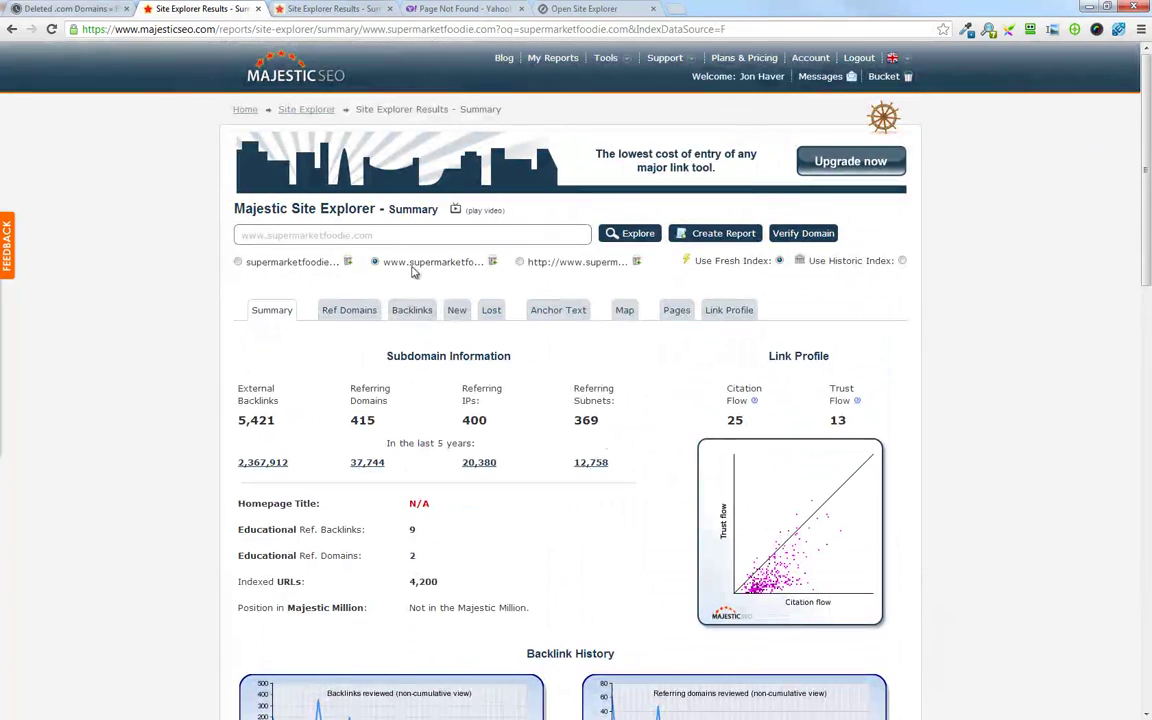
Return via the supermarketfoodie.com report to the wpgourmetlattes.com summary: 56 backlinks, CF 23, TF 15
{"action": "left_click", "coordinate": [105, 8]}
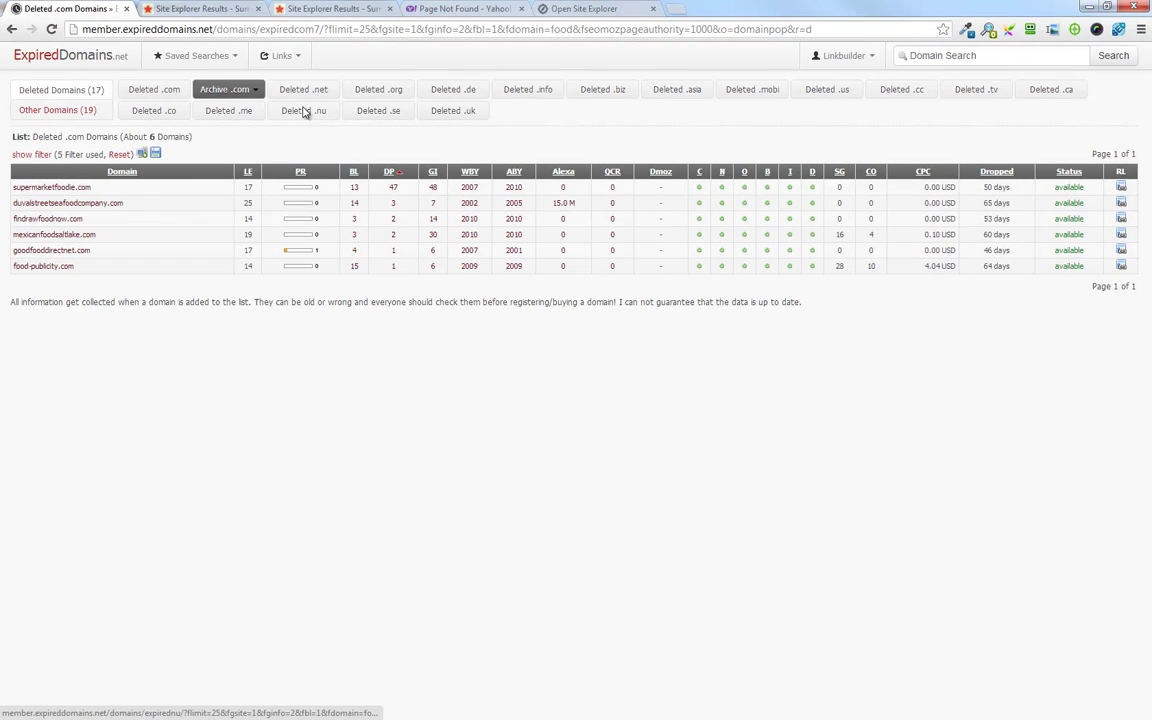
{"action": "left_click", "coordinate": [200, 8]}
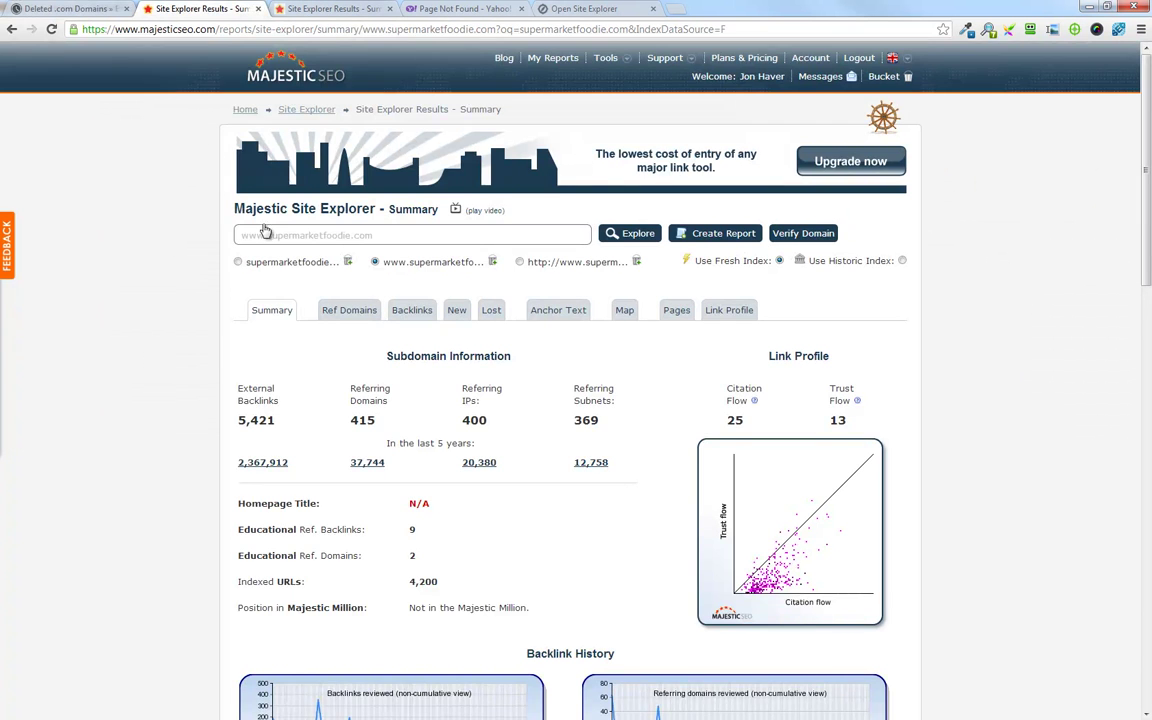
{"action": "scroll", "coordinate": [383, 541], "scroll_direction": "down", "scroll_amount": 3}
{"action": "scroll", "coordinate": [383, 541], "scroll_direction": "up", "scroll_amount": 3}
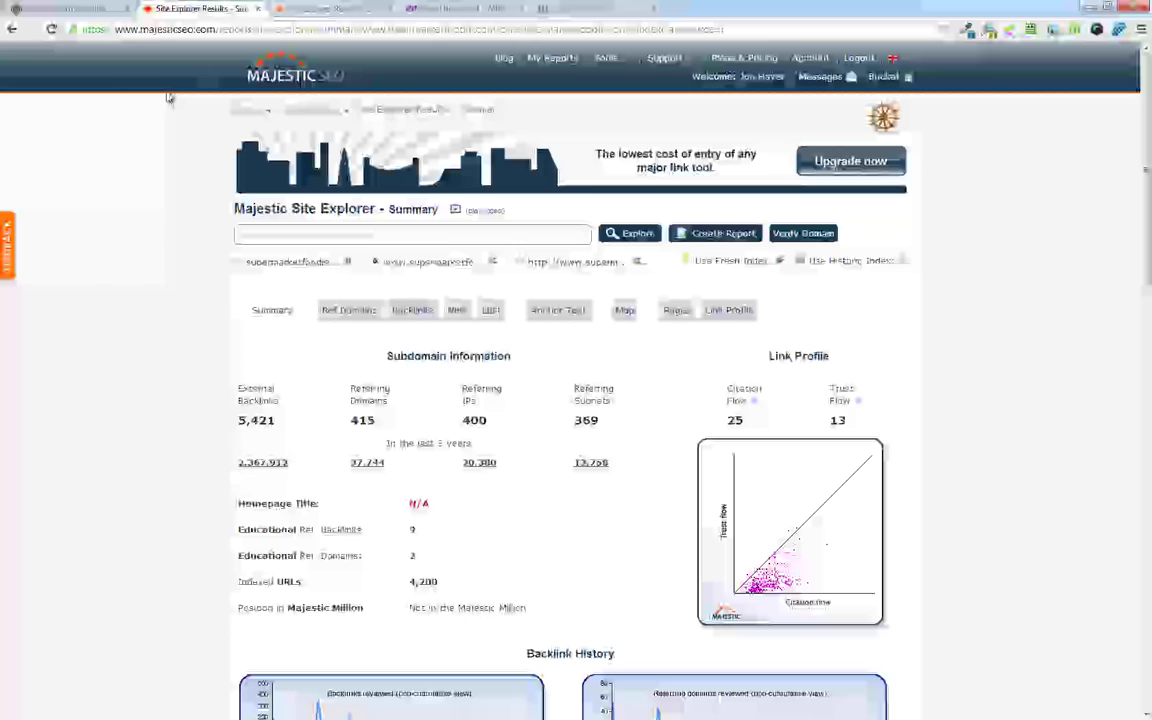
{"action": "left_click", "coordinate": [317, 8]}
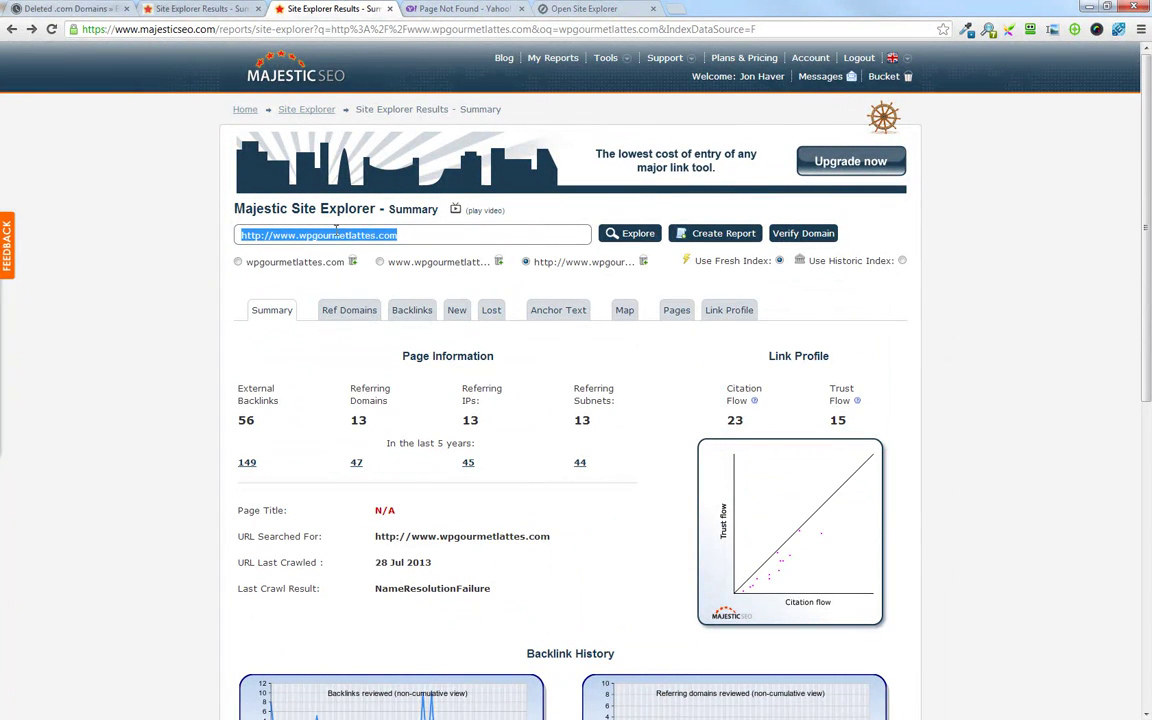
{"action": "left_click", "coordinate": [410, 244]}
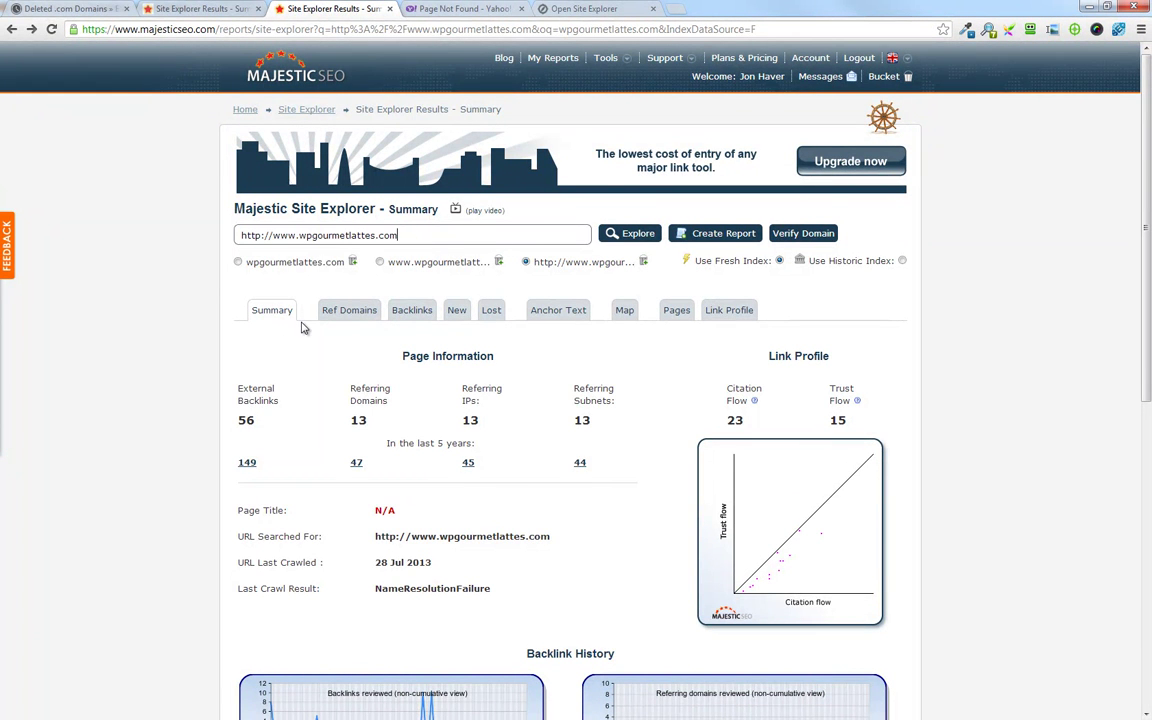